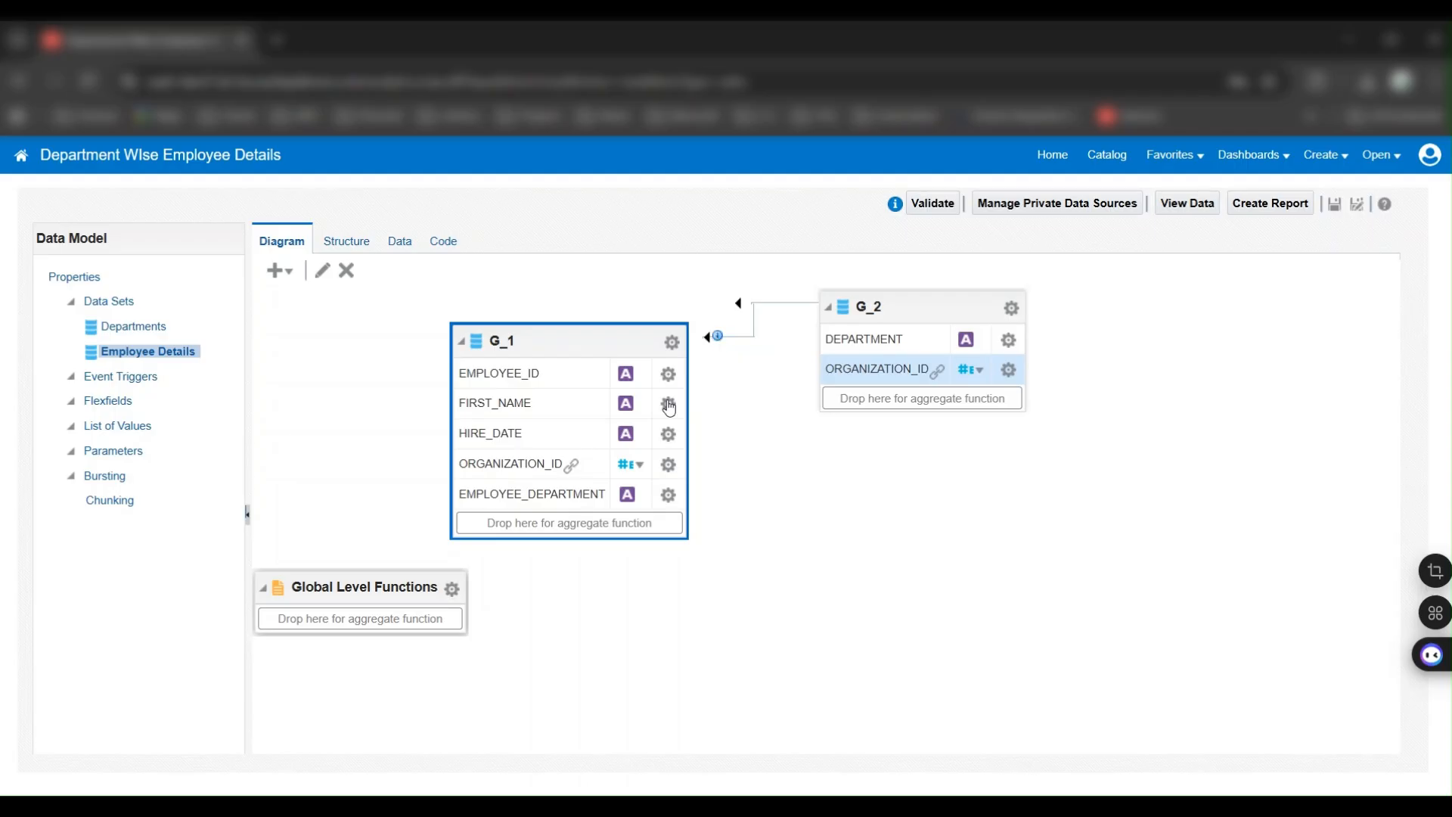
- Examine the data model's structure, collapsing and expanding the Departments group and its nested Employee Details group
mouse_move(574, 466)
left_click(354, 243)
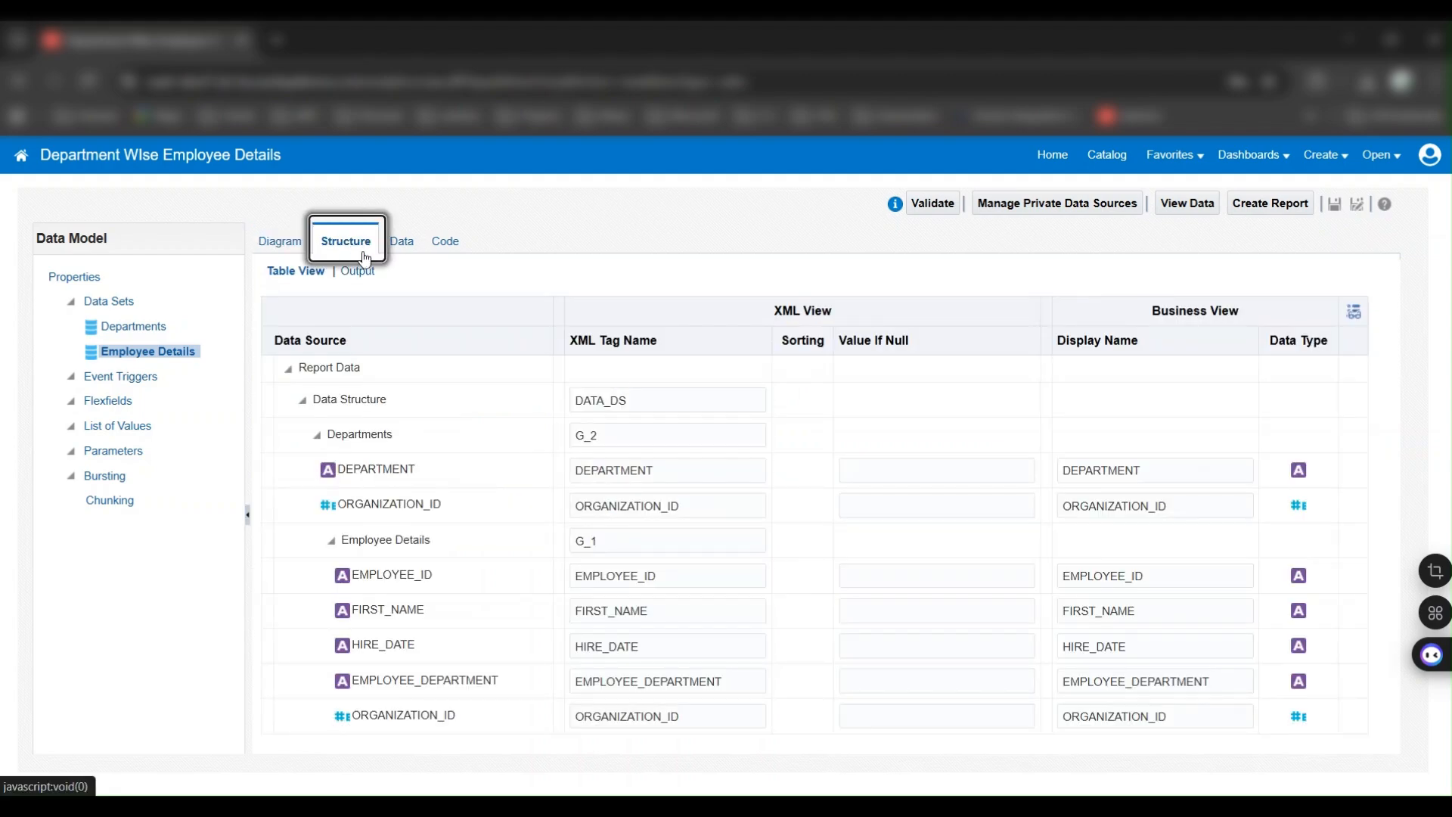
left_click(622, 437)
left_click(428, 439)
left_click(428, 436)
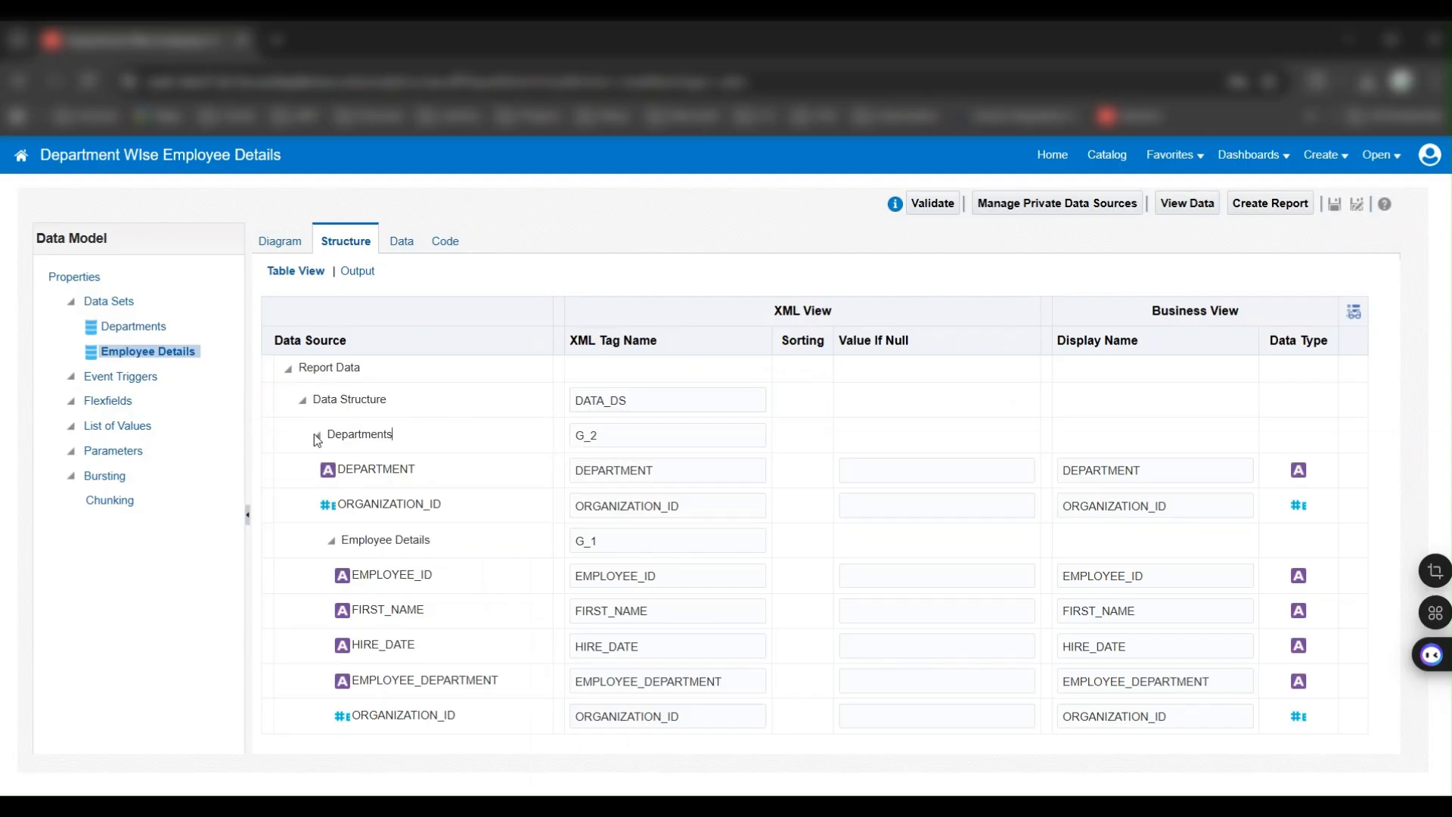
left_click(317, 437)
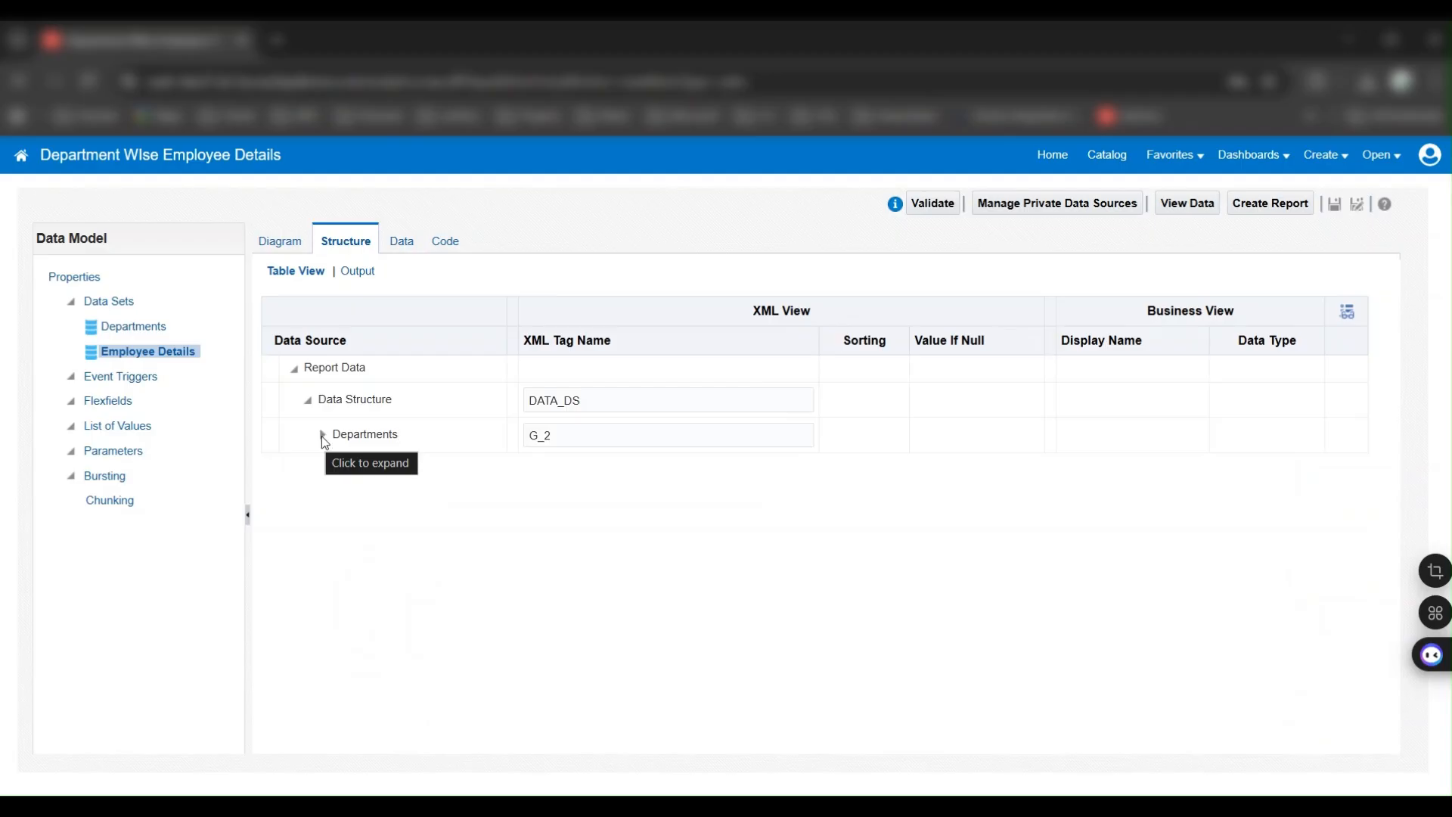
left_click(320, 435)
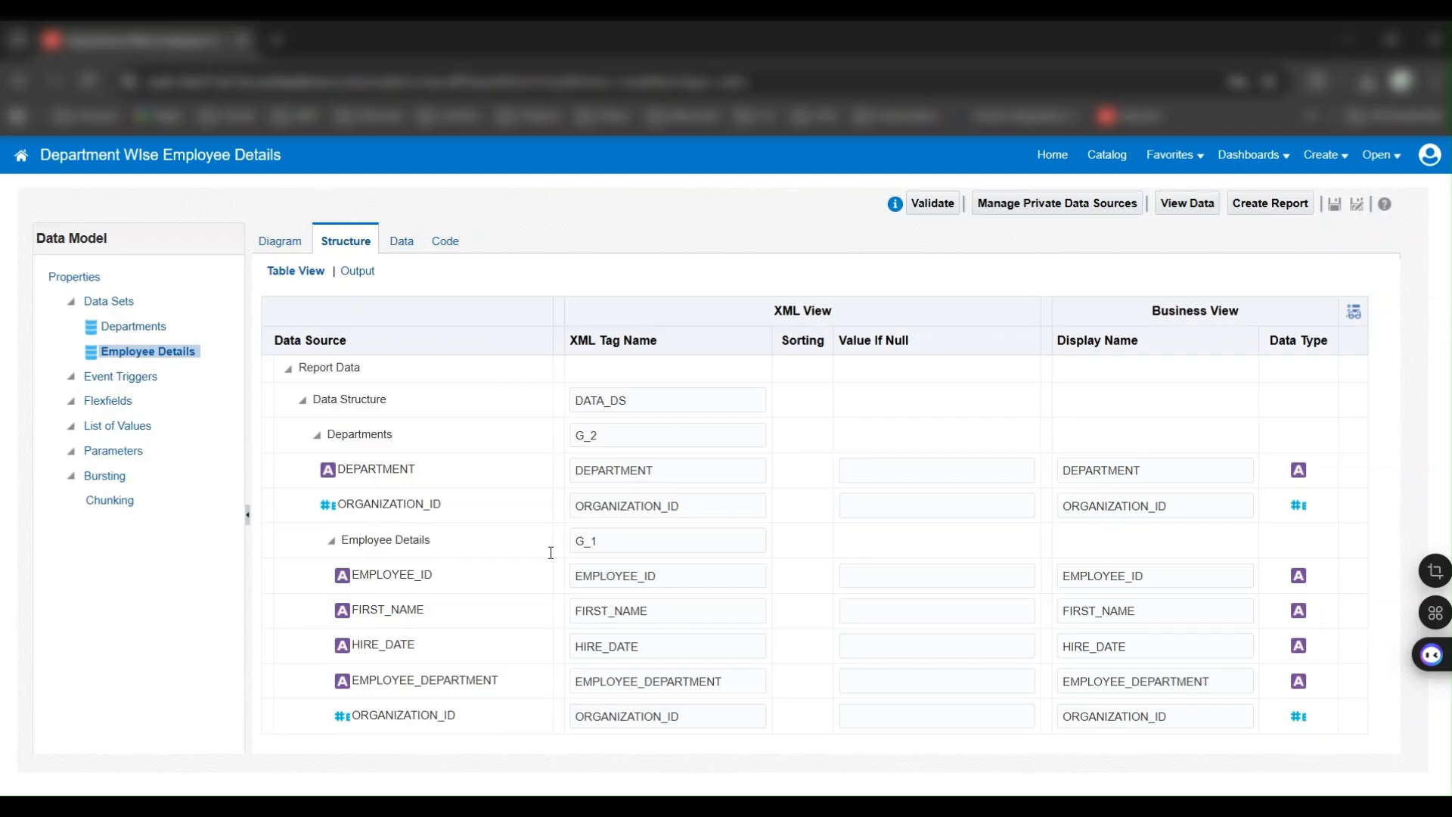
left_click(331, 543)
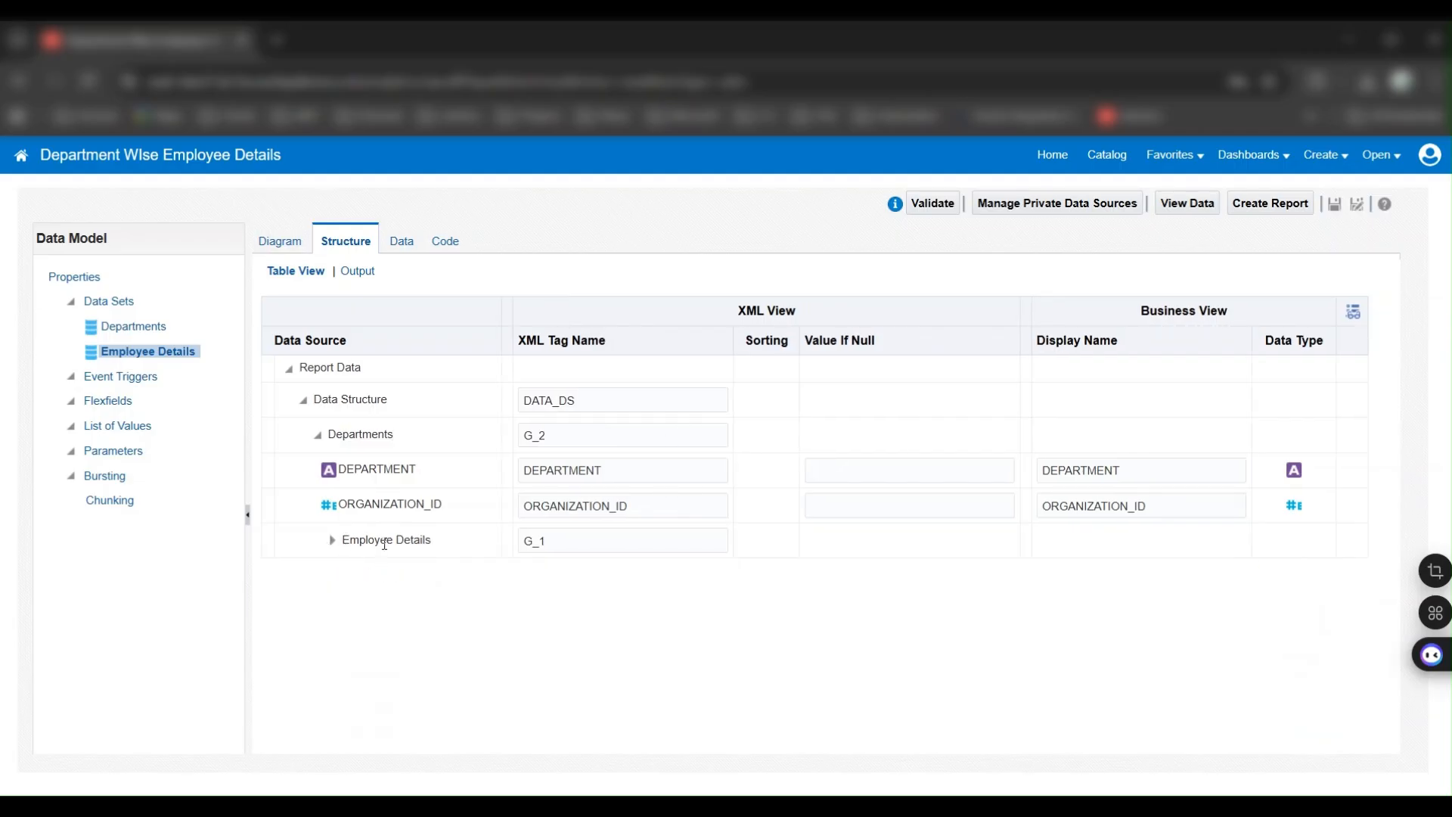
left_click(318, 435)
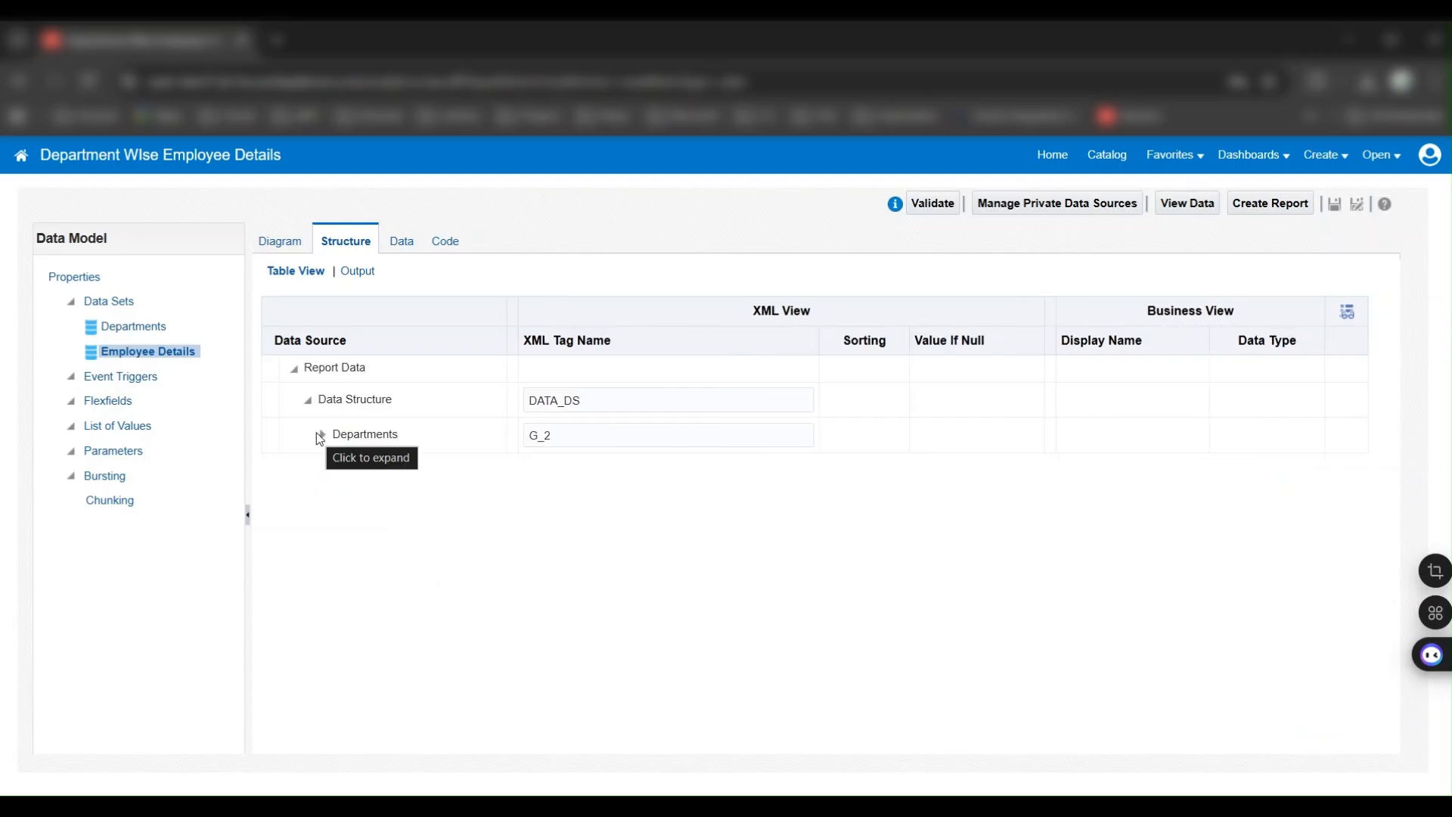
left_click(320, 434)
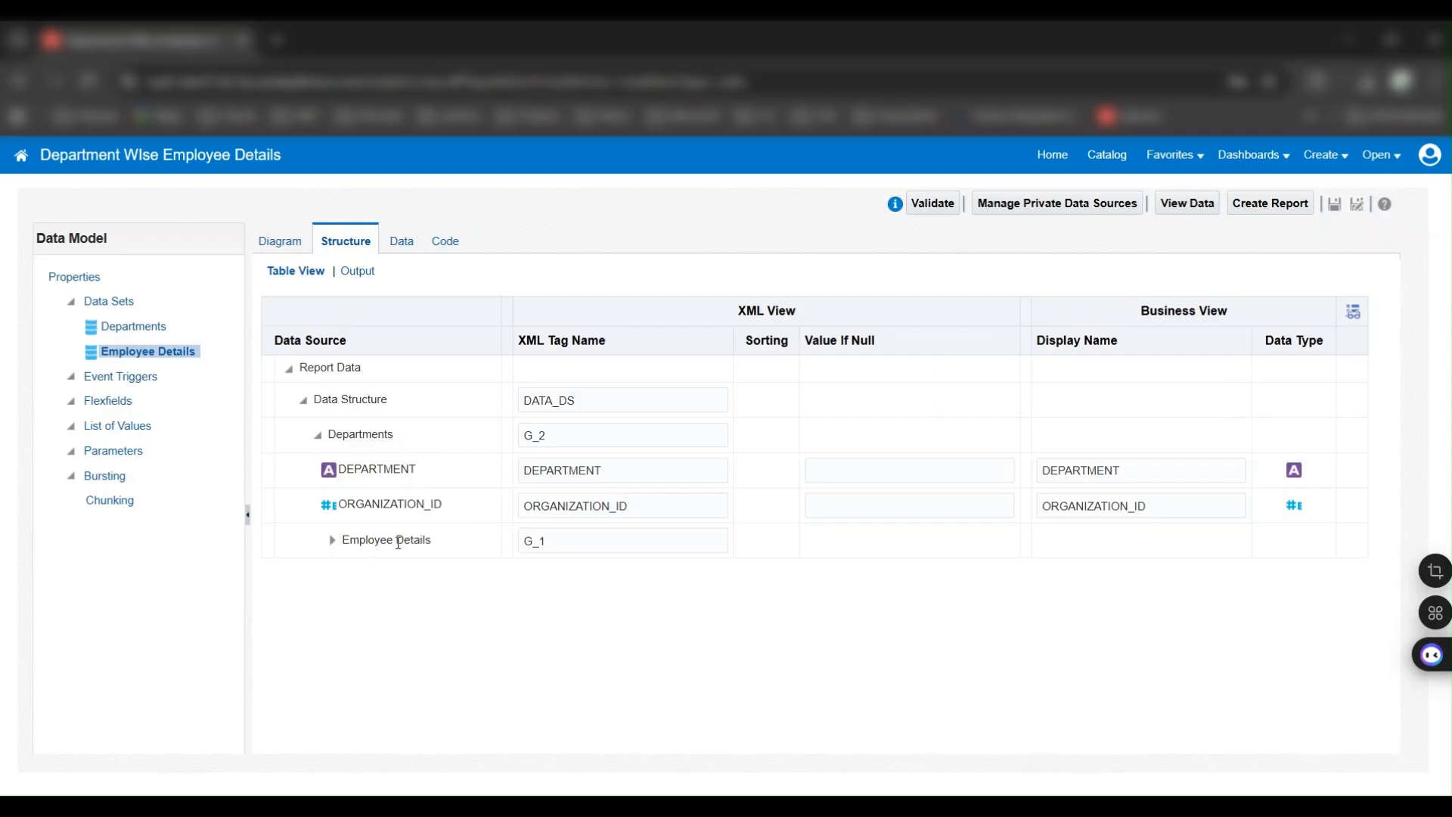
left_click(333, 540)
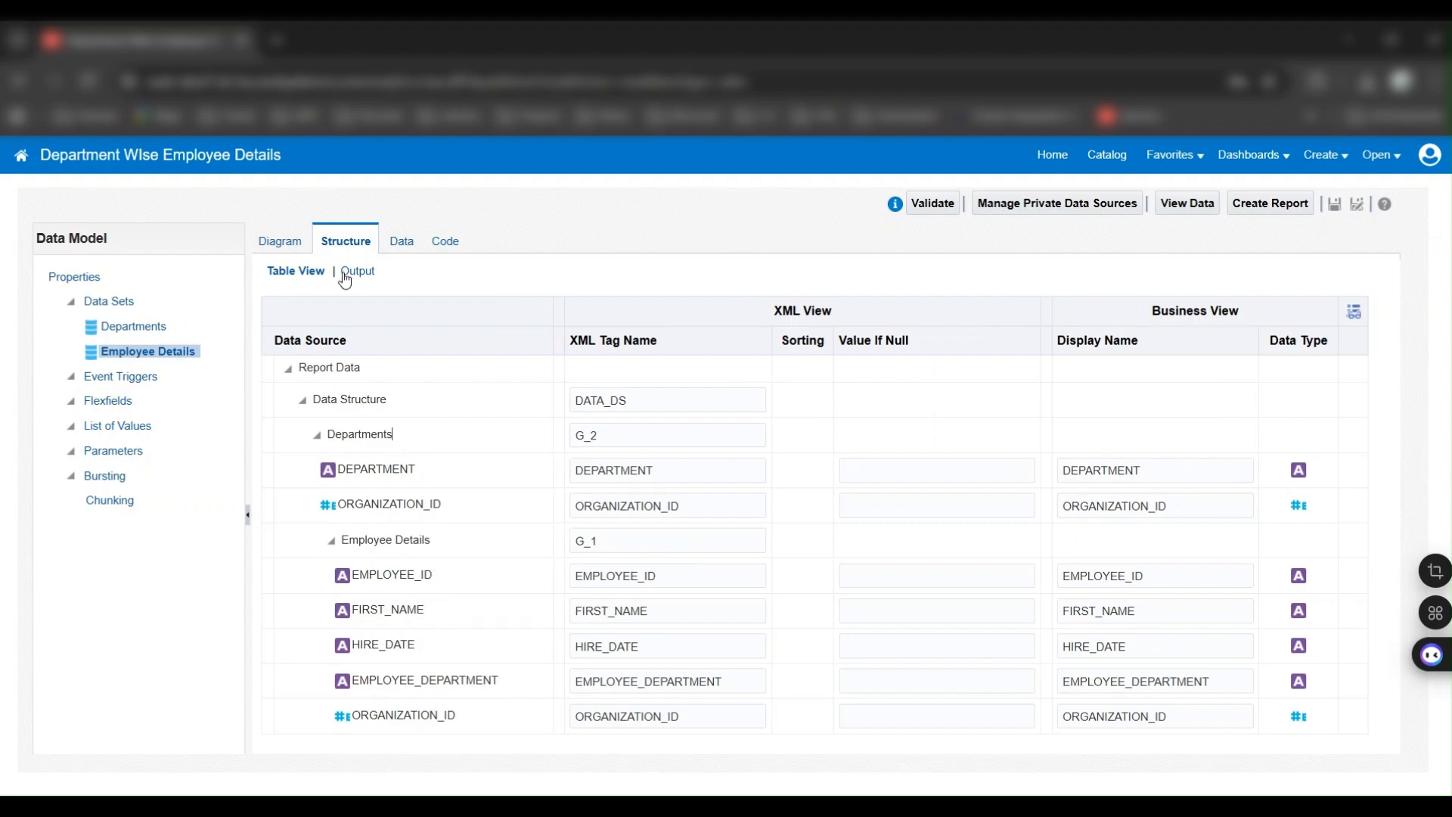
- Generate the data model's output for 5 rows and inspect its G_2 and nested G_1 groups as a tree
left_click(400, 244)
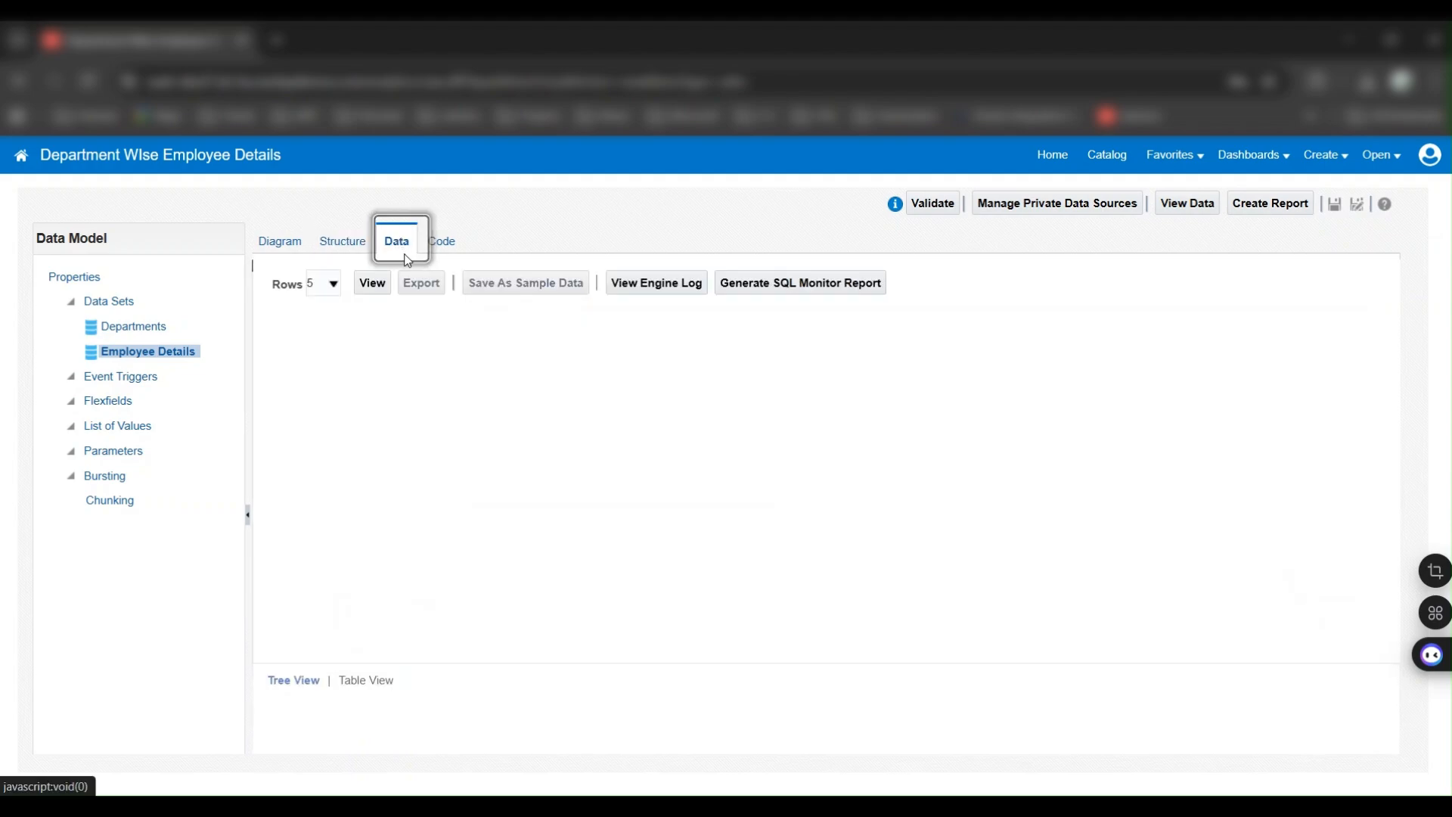
left_click(387, 285)
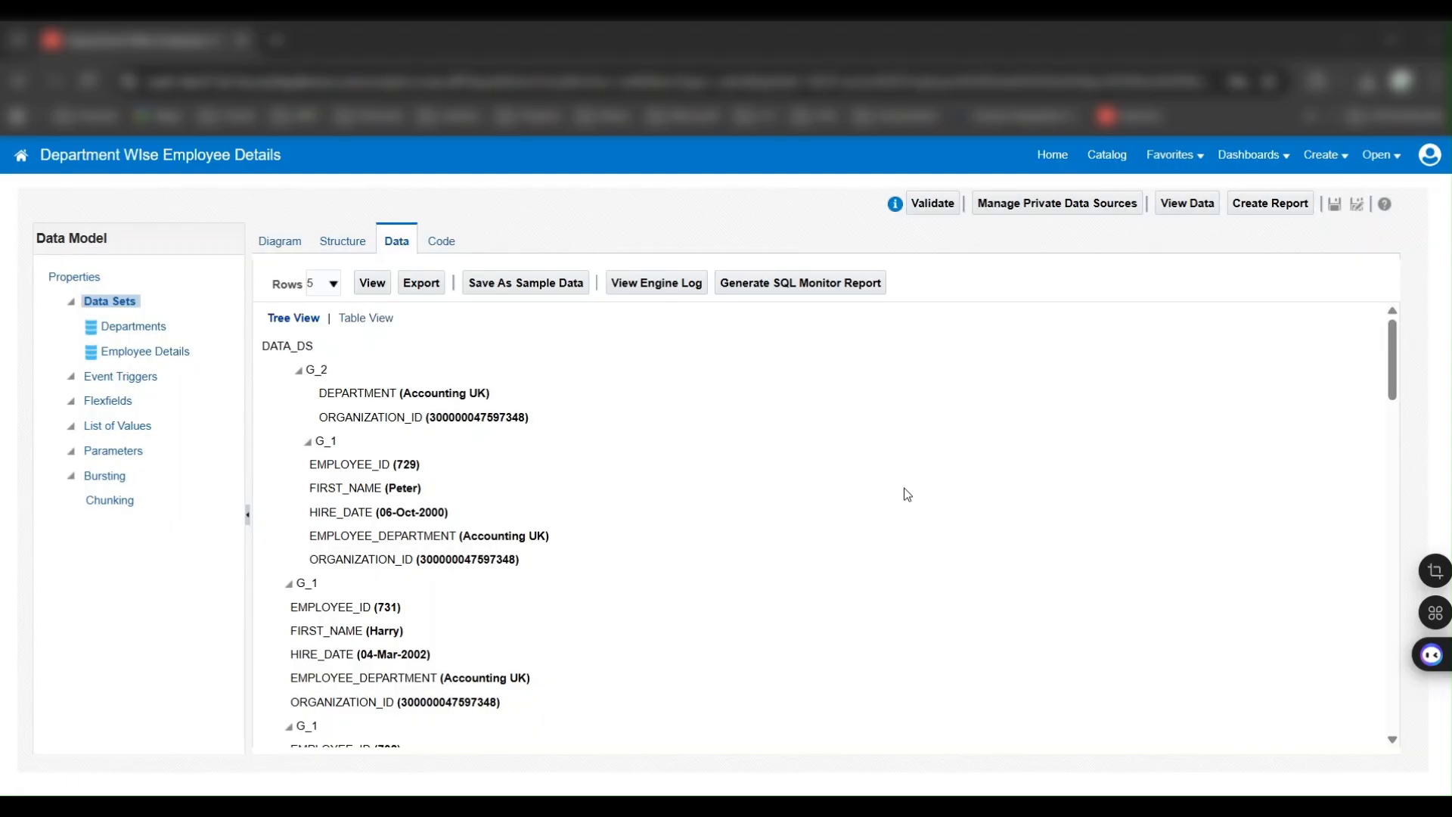
left_click(297, 374)
left_click(299, 395)
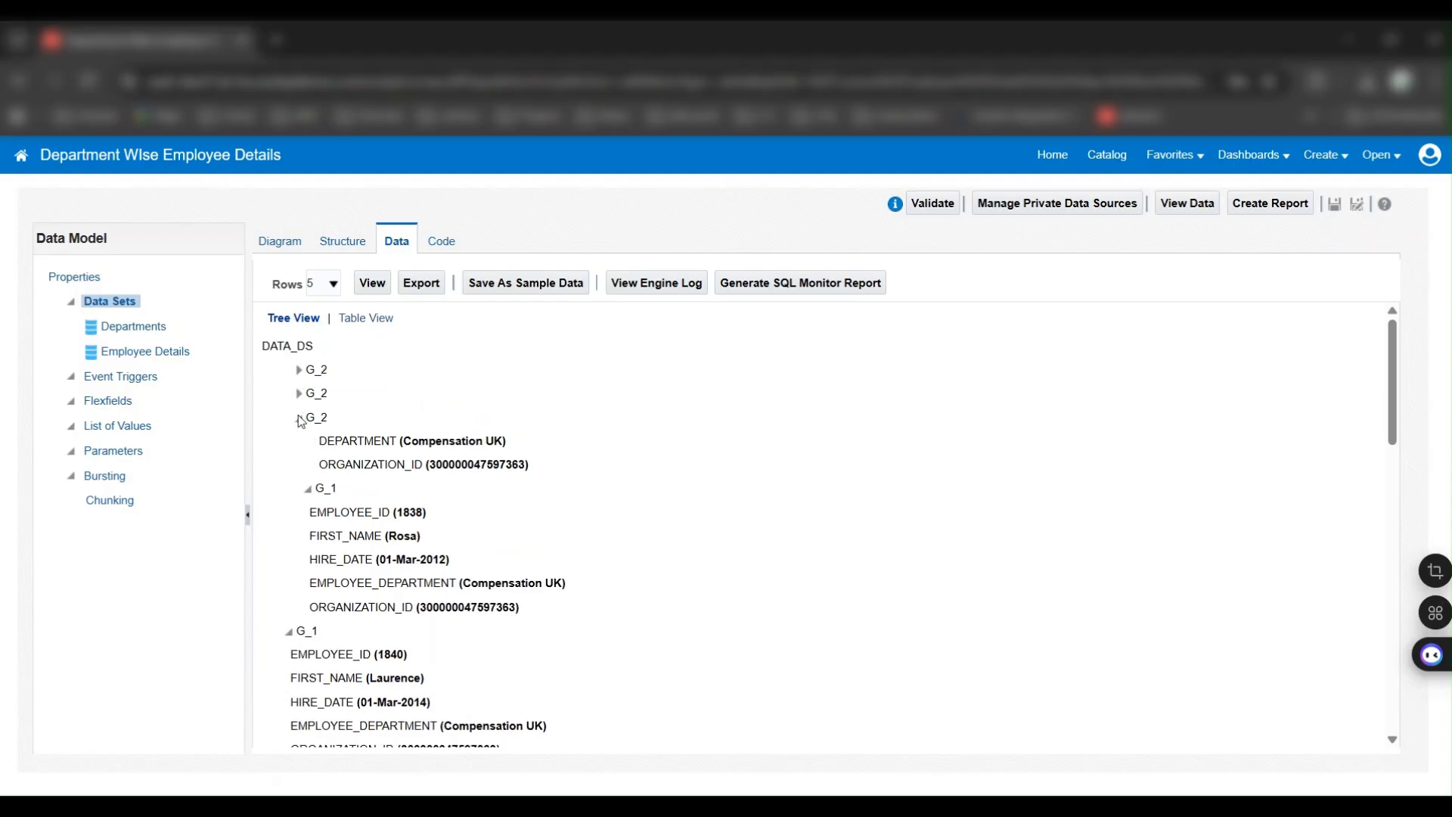
left_click(299, 418)
left_click(300, 441)
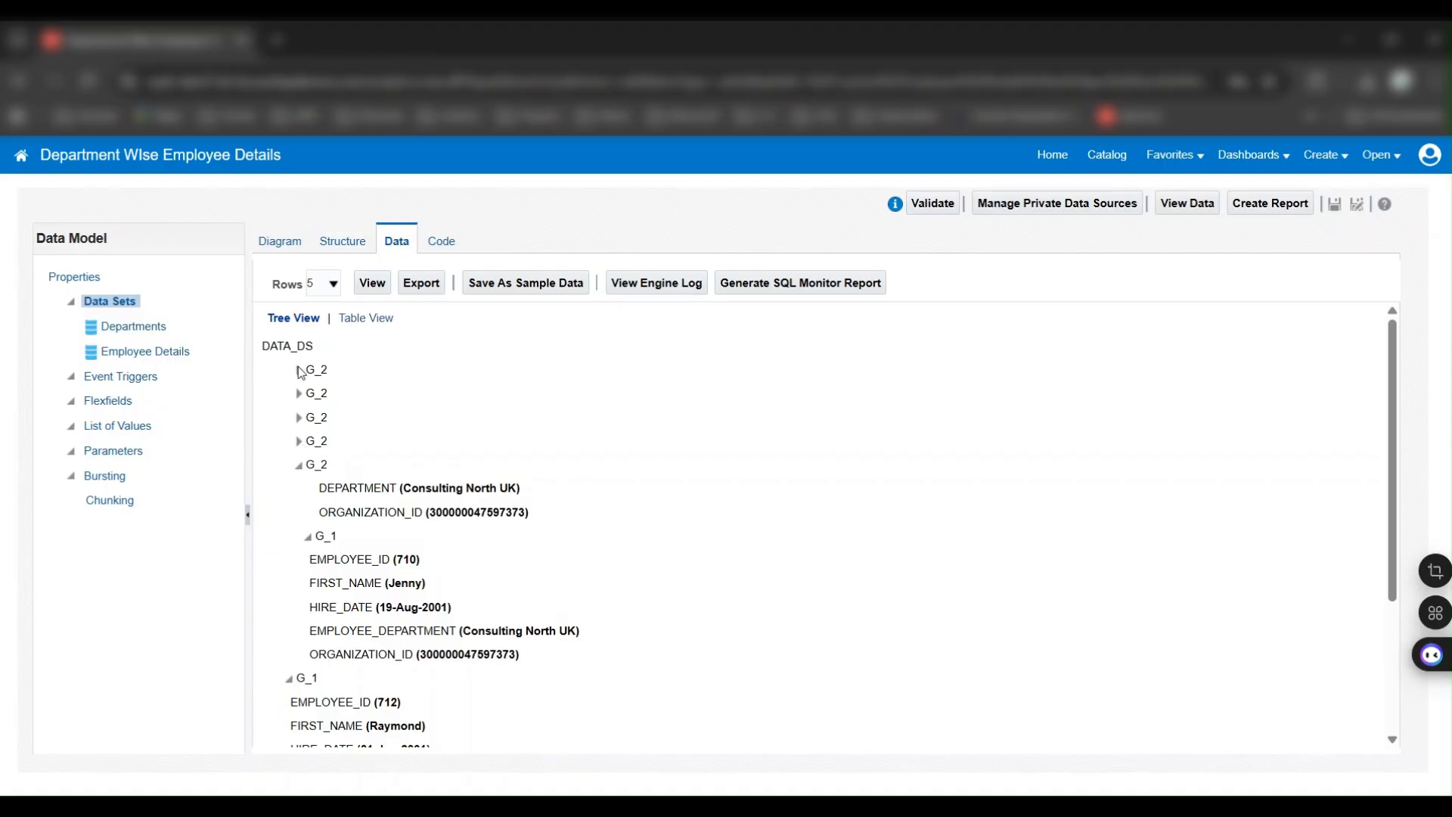
left_click(299, 370)
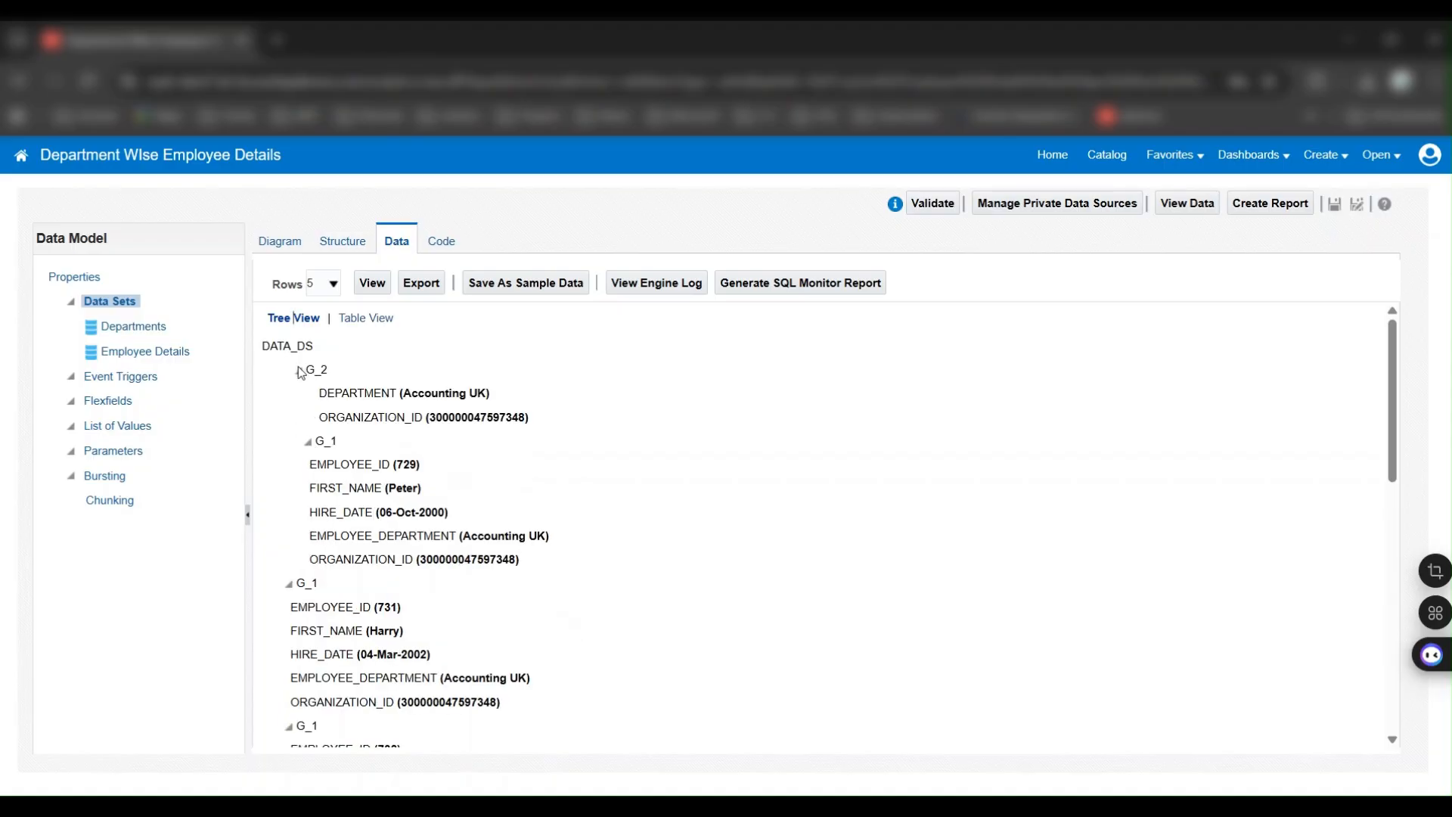
left_click(308, 440)
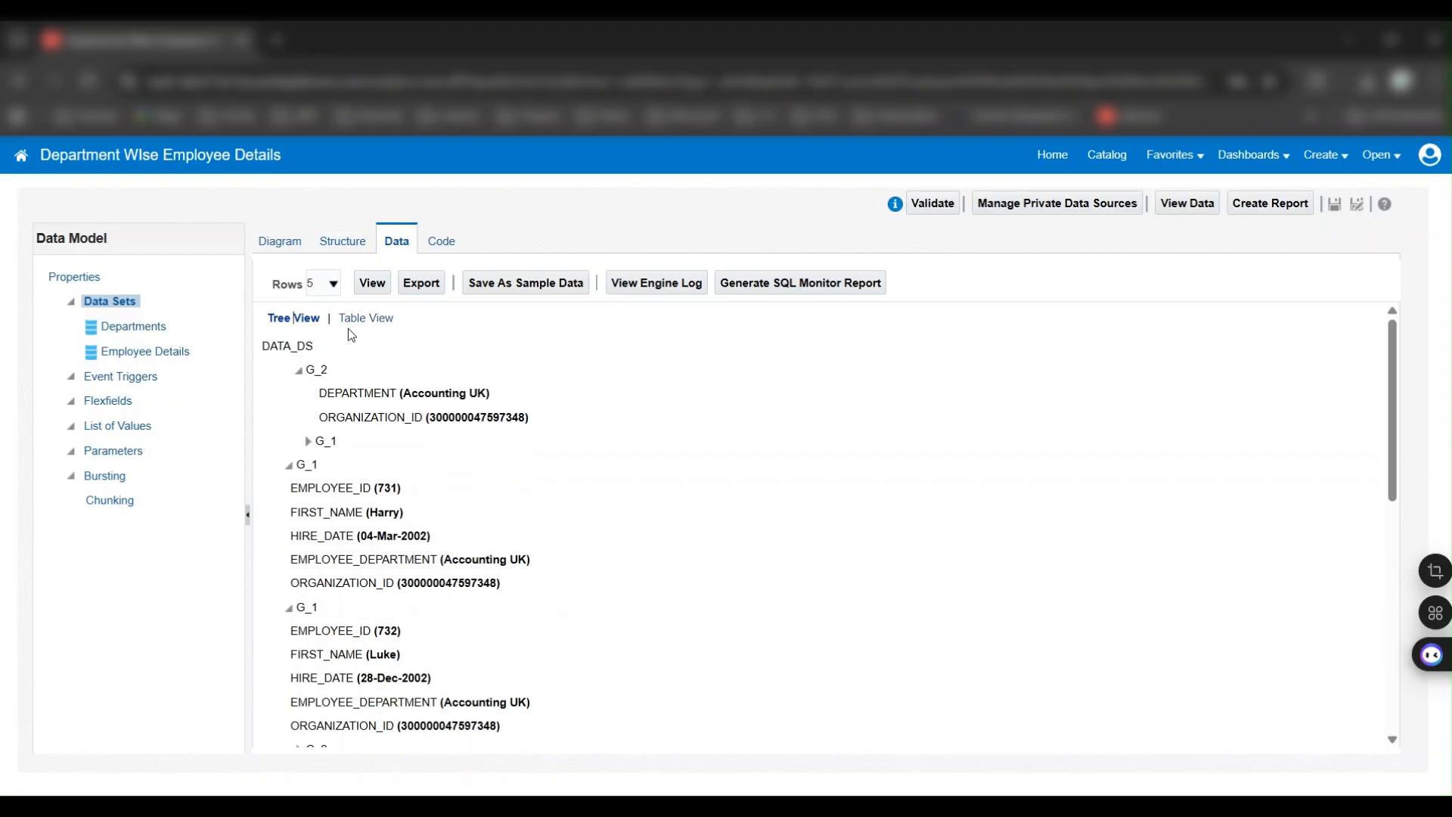
- Show the generated data as tables and compare the Accounting UK department with the department of its employee rows
left_click(360, 318)
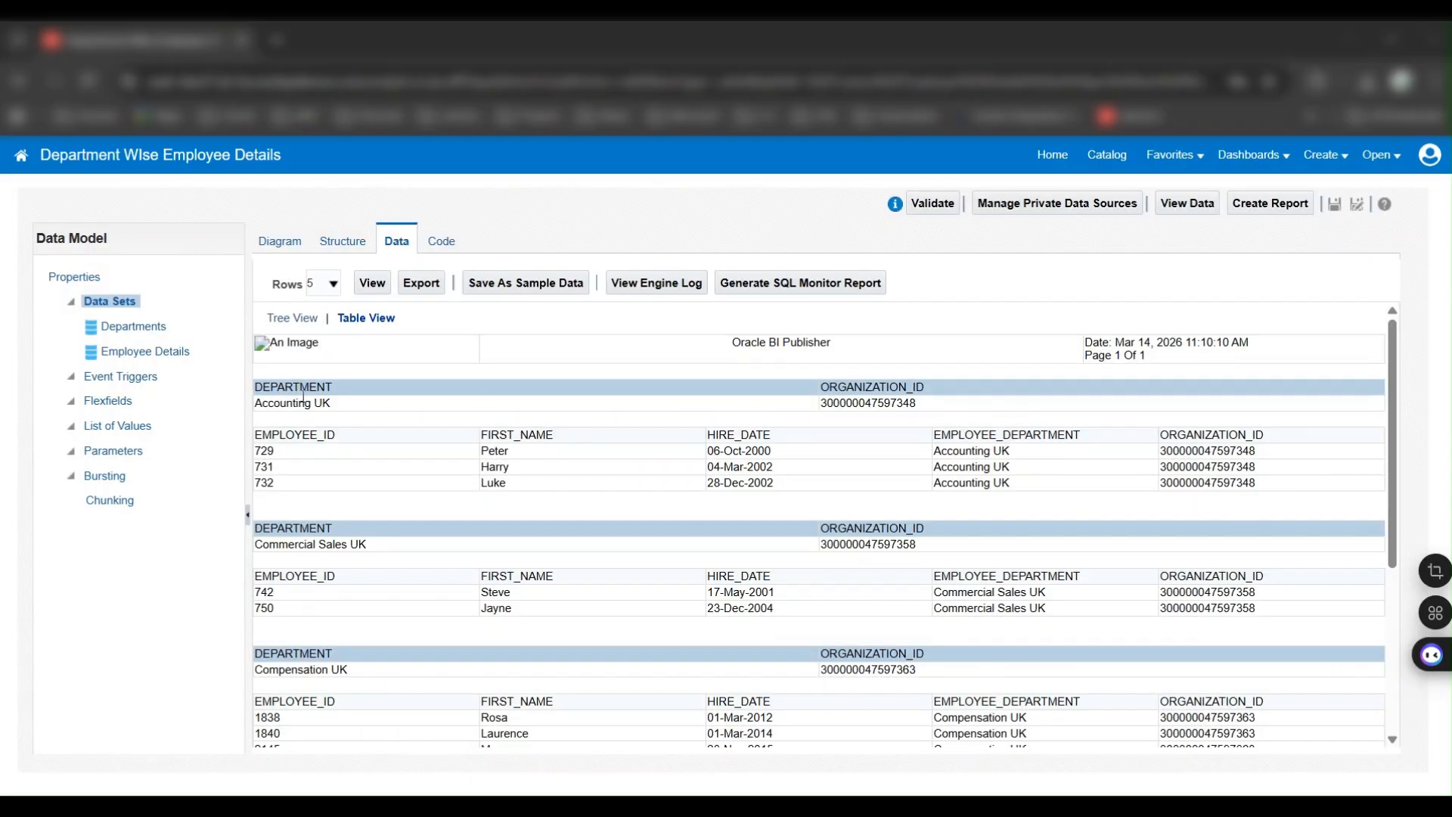
left_click_drag(271, 387, 478, 402)
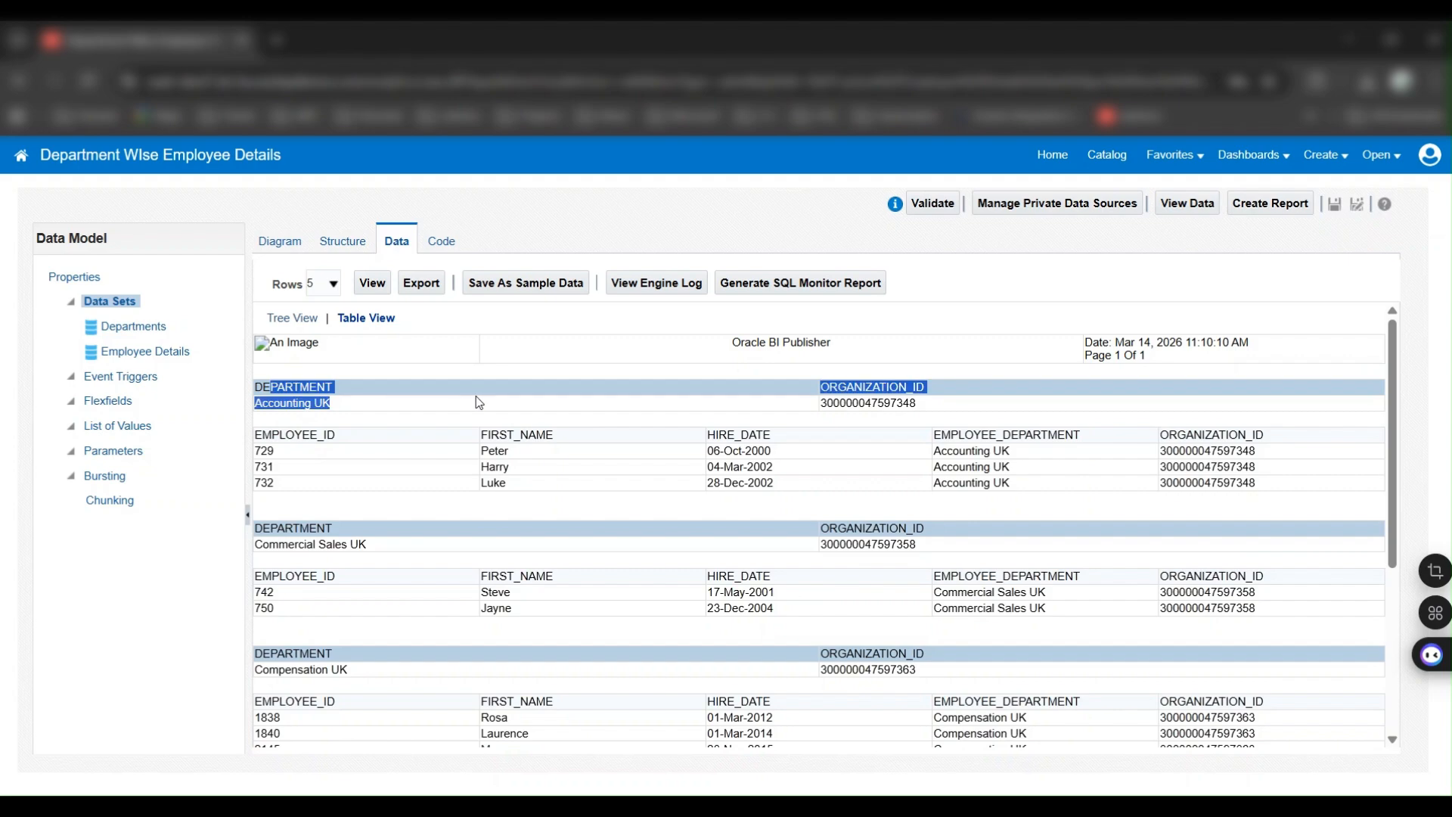
left_click_drag(304, 436, 344, 486)
left_click(899, 474)
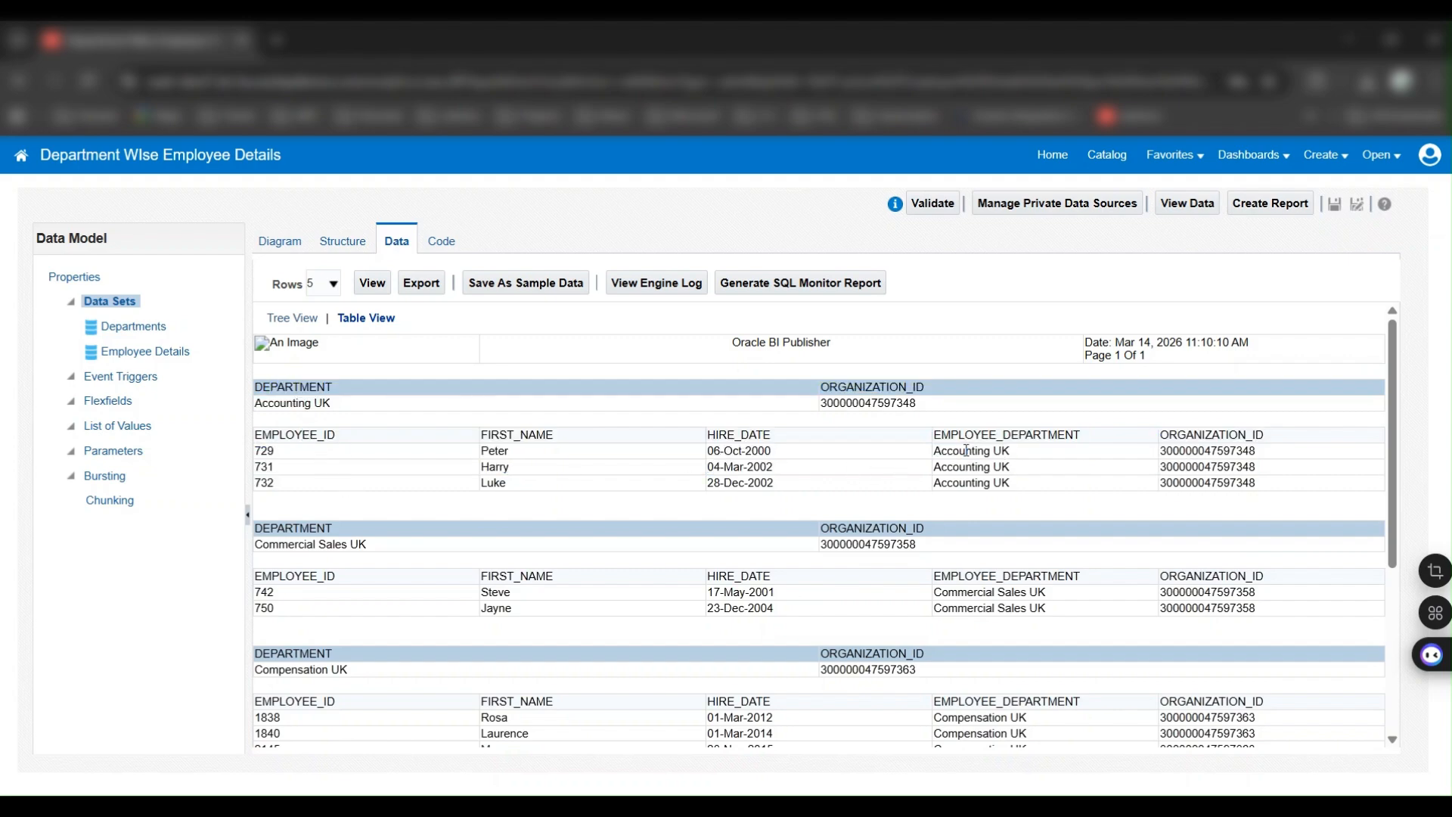
left_click_drag(934, 453, 1015, 458)
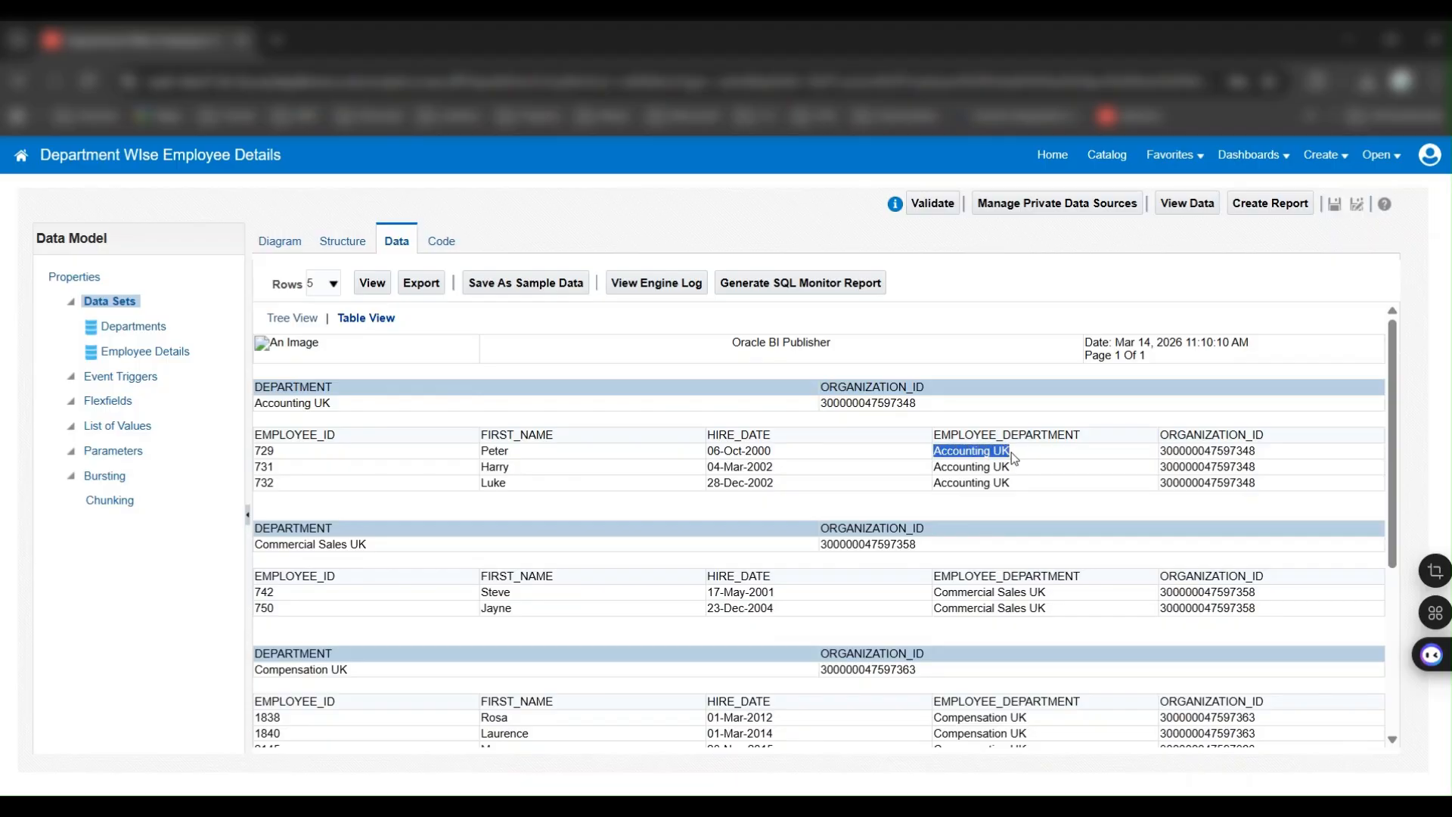
left_click(331, 403)
left_click_drag(331, 402, 257, 403)
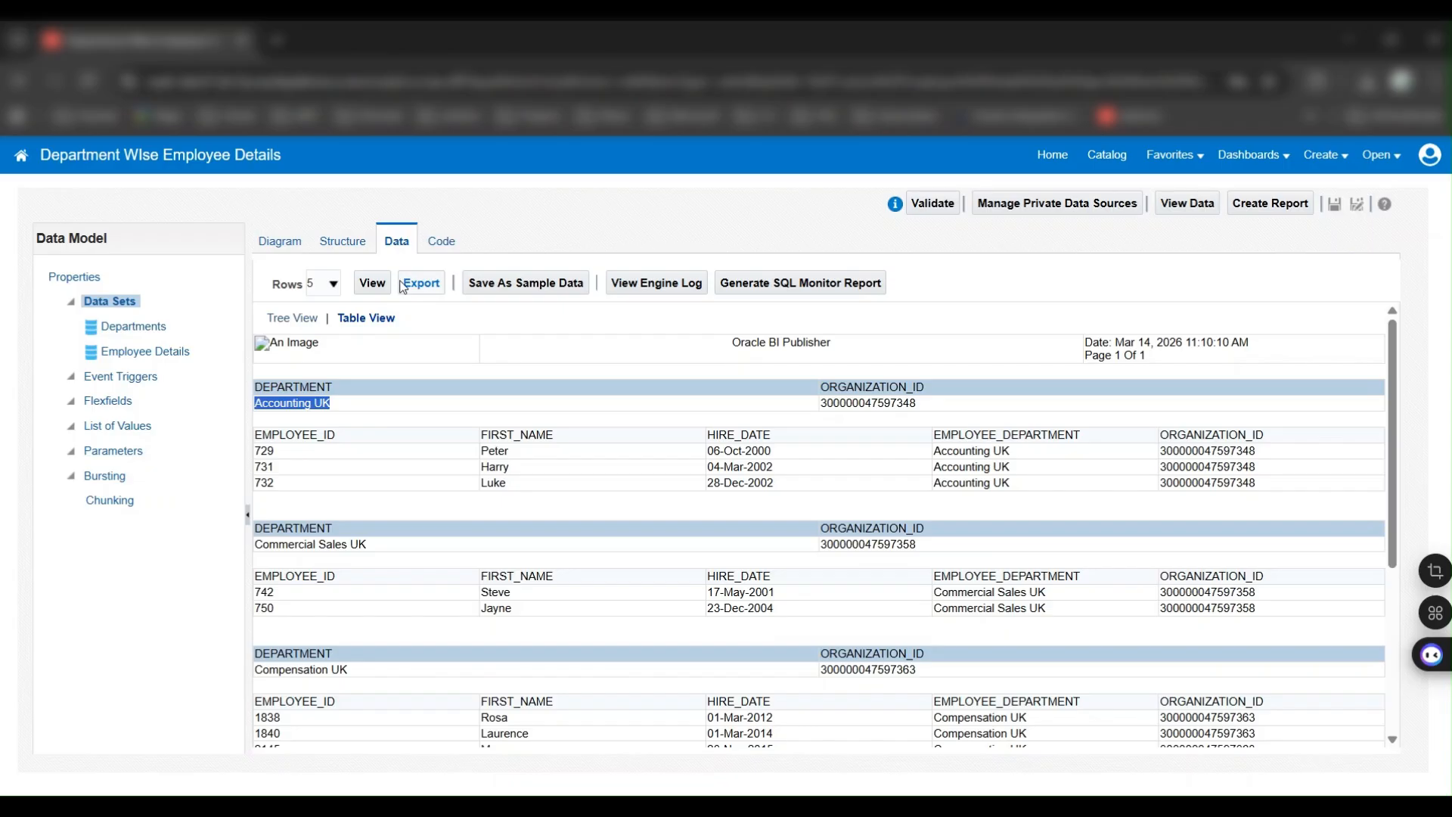
- Export the generated department and employee data as an XML file
left_click(421, 292)
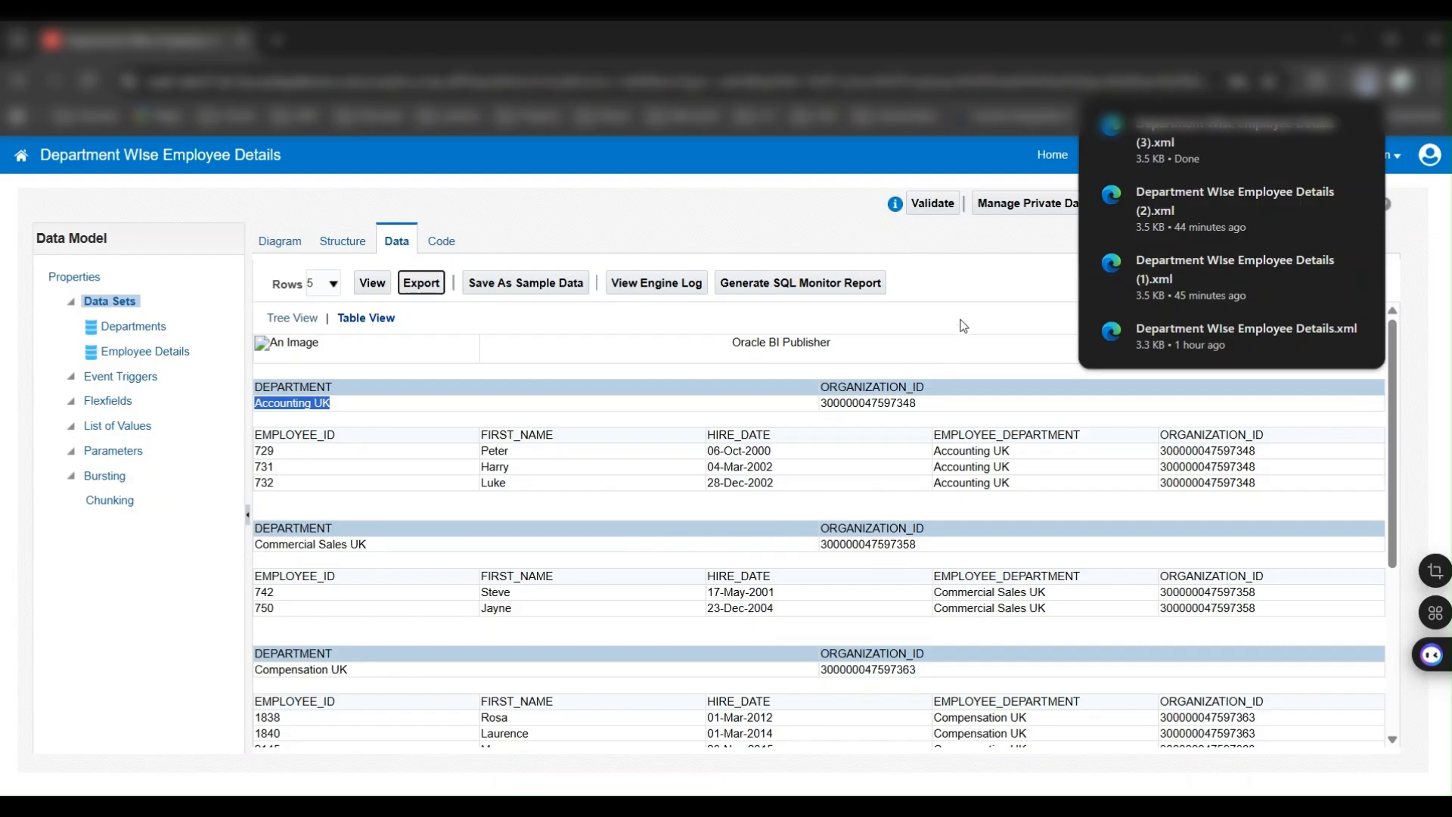
left_click(974, 286)
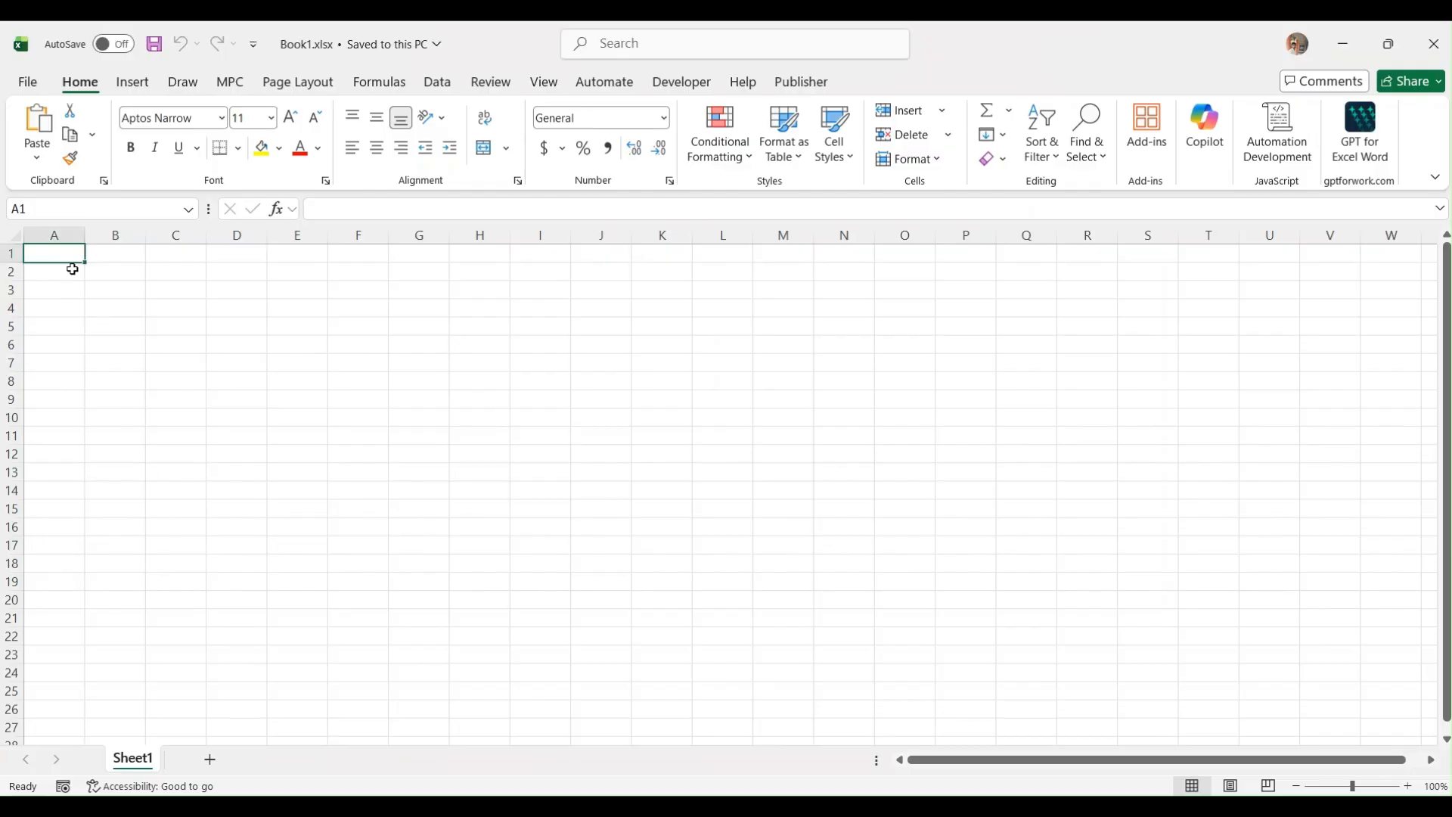
- In the Excel workbook Book1, show the Publisher tools and enter the heading "Department Name" in cell A1
left_click(803, 85)
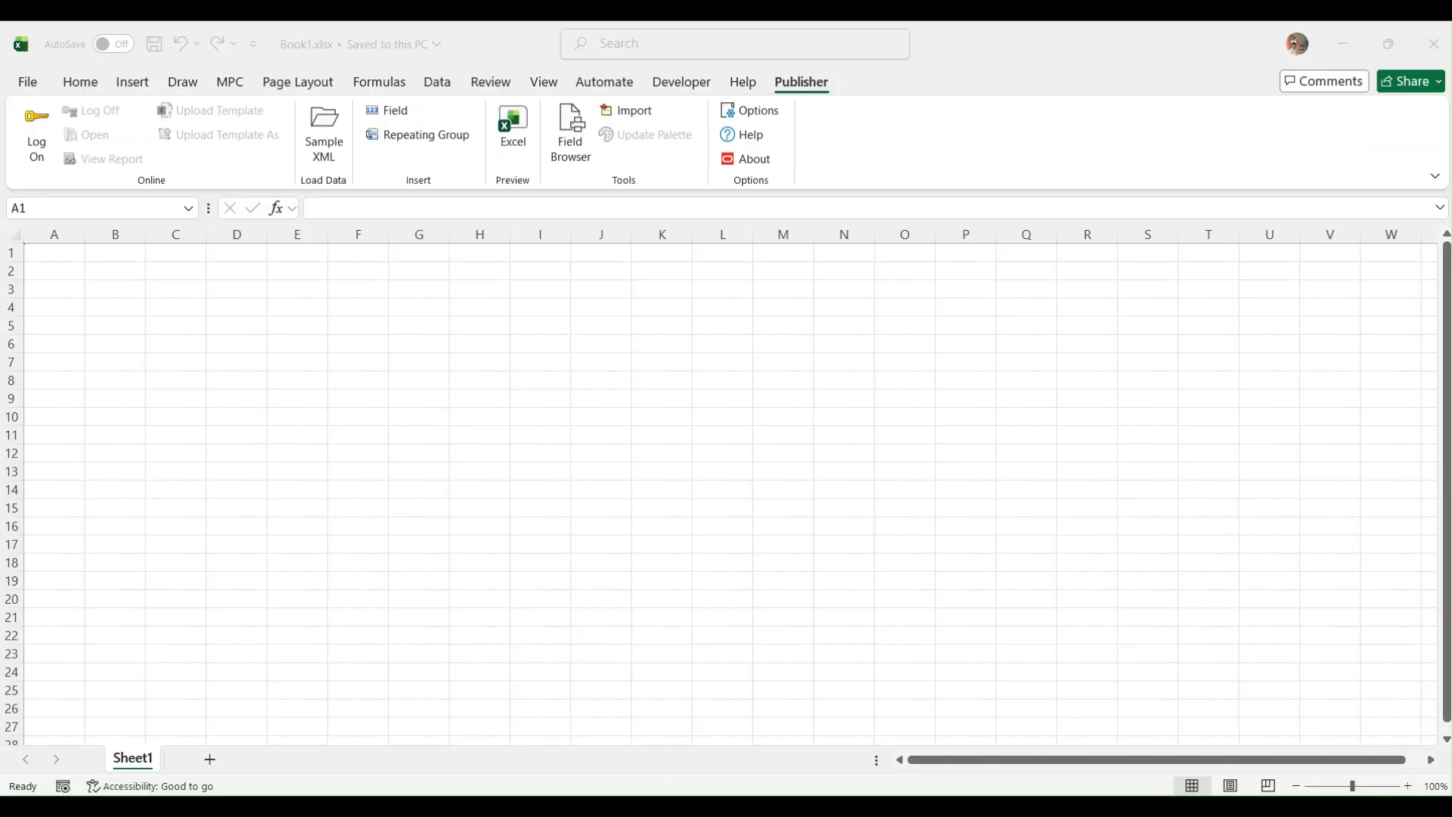
left_click(52, 276)
key("BackSpace")
left_click(47, 273)
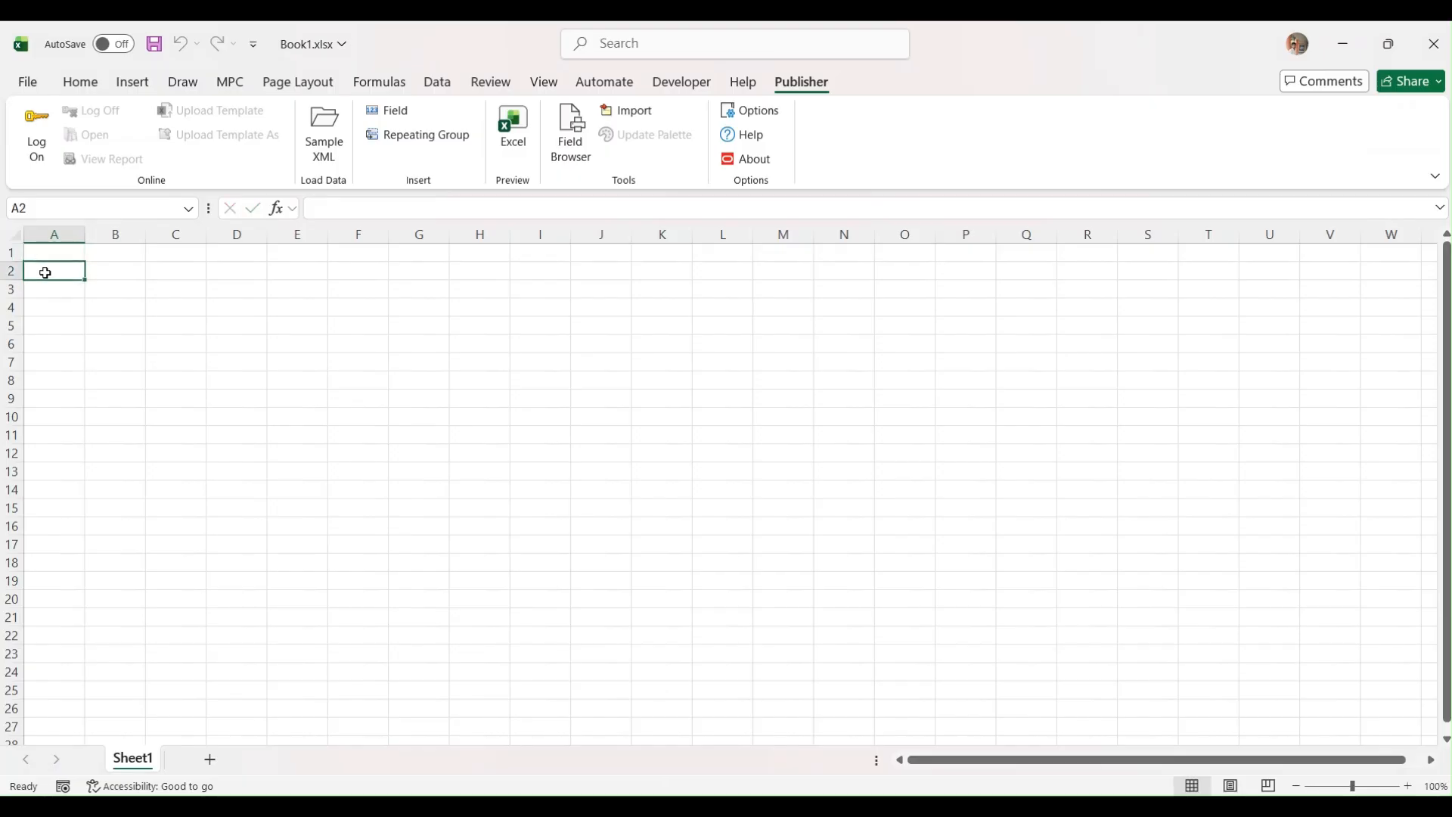
left_click(46, 255)
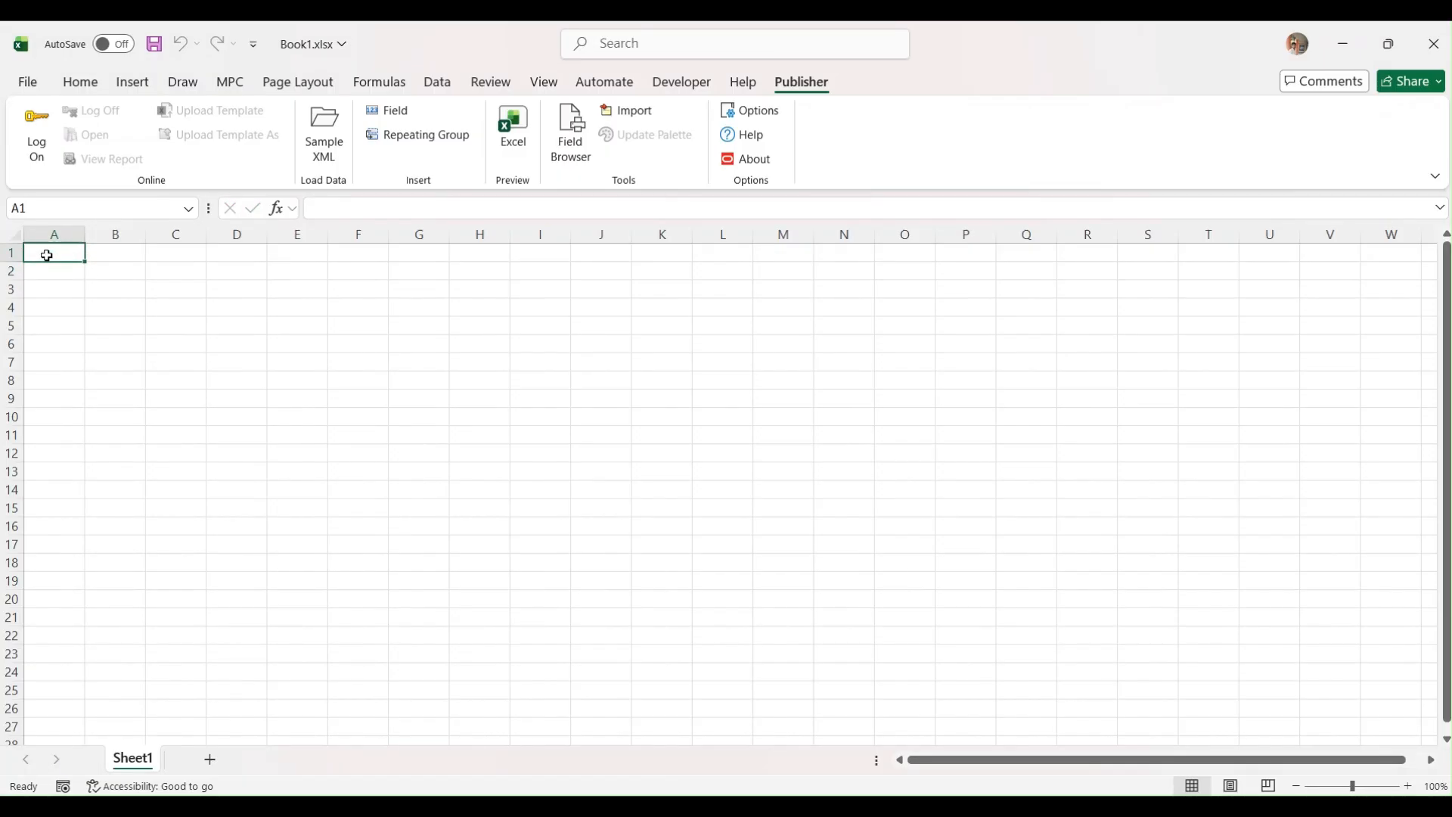
type("Departme")
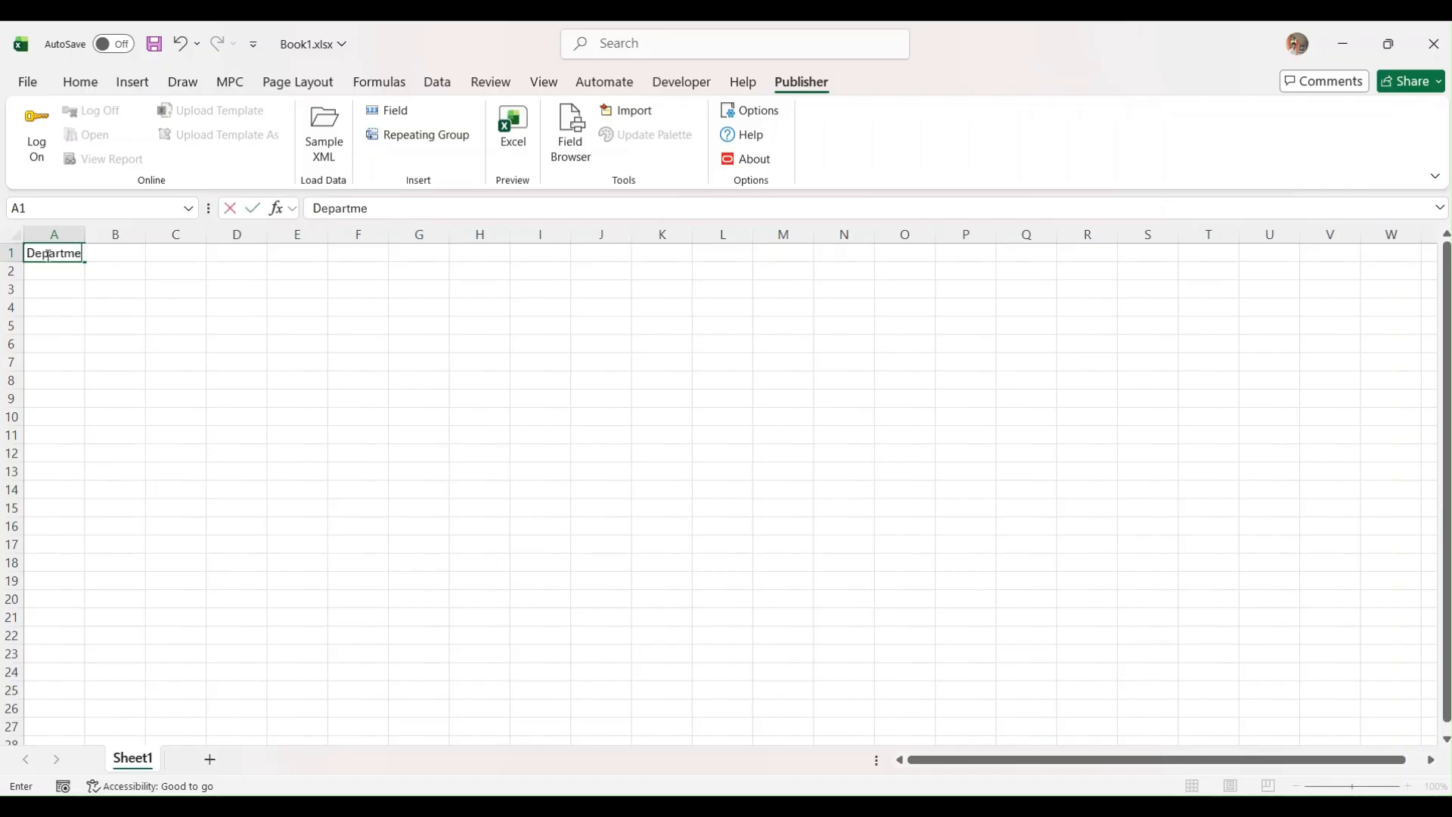
type("nt Nmae")
key("BackSpace")
key("BackSpace")
key("BackSpace")
type("ame")
key("Return")
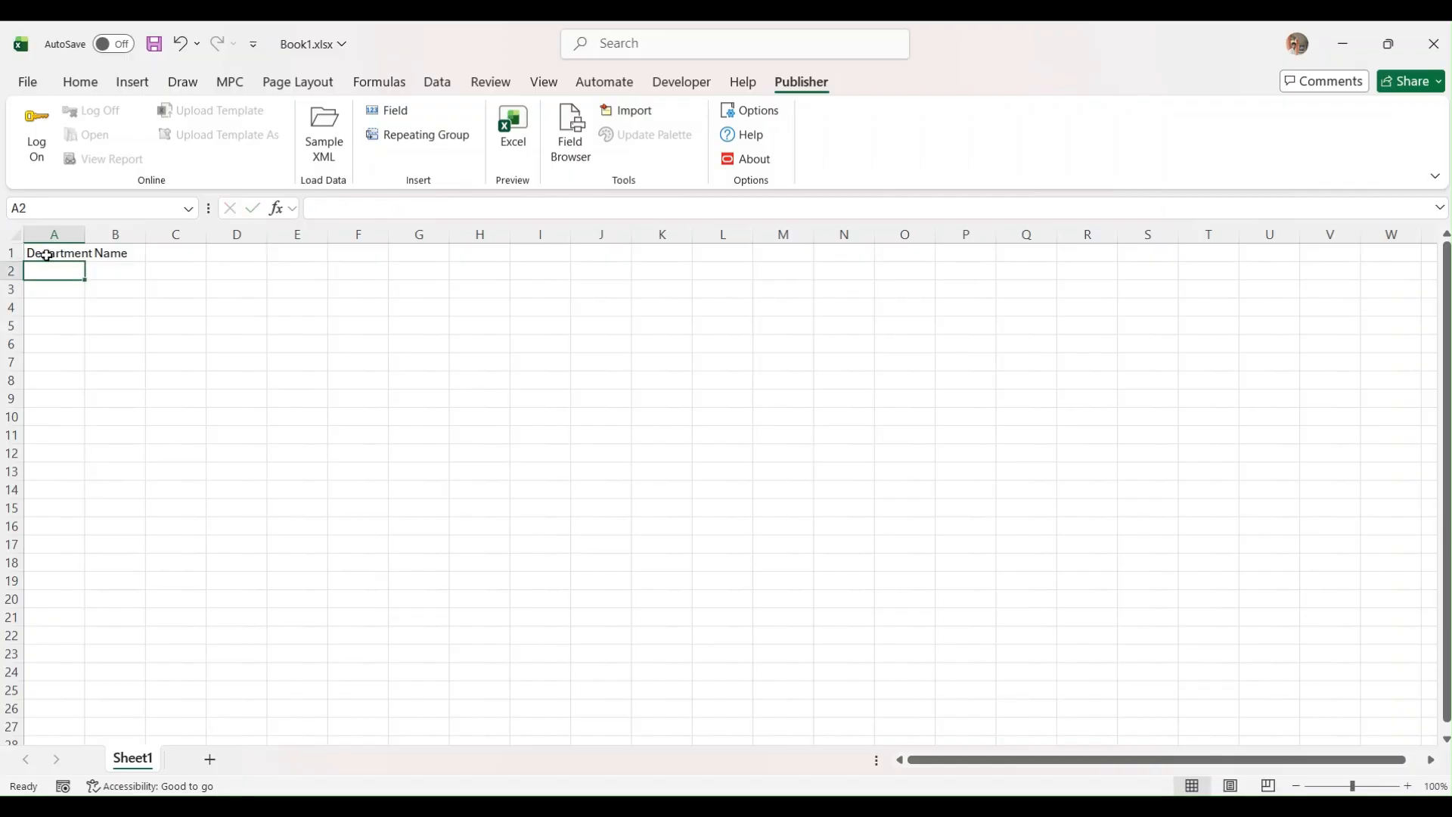
- Insert the DEPARTMENT field from group G_2 into cell A2, accepting creation of the metadata sheet
left_click(407, 113)
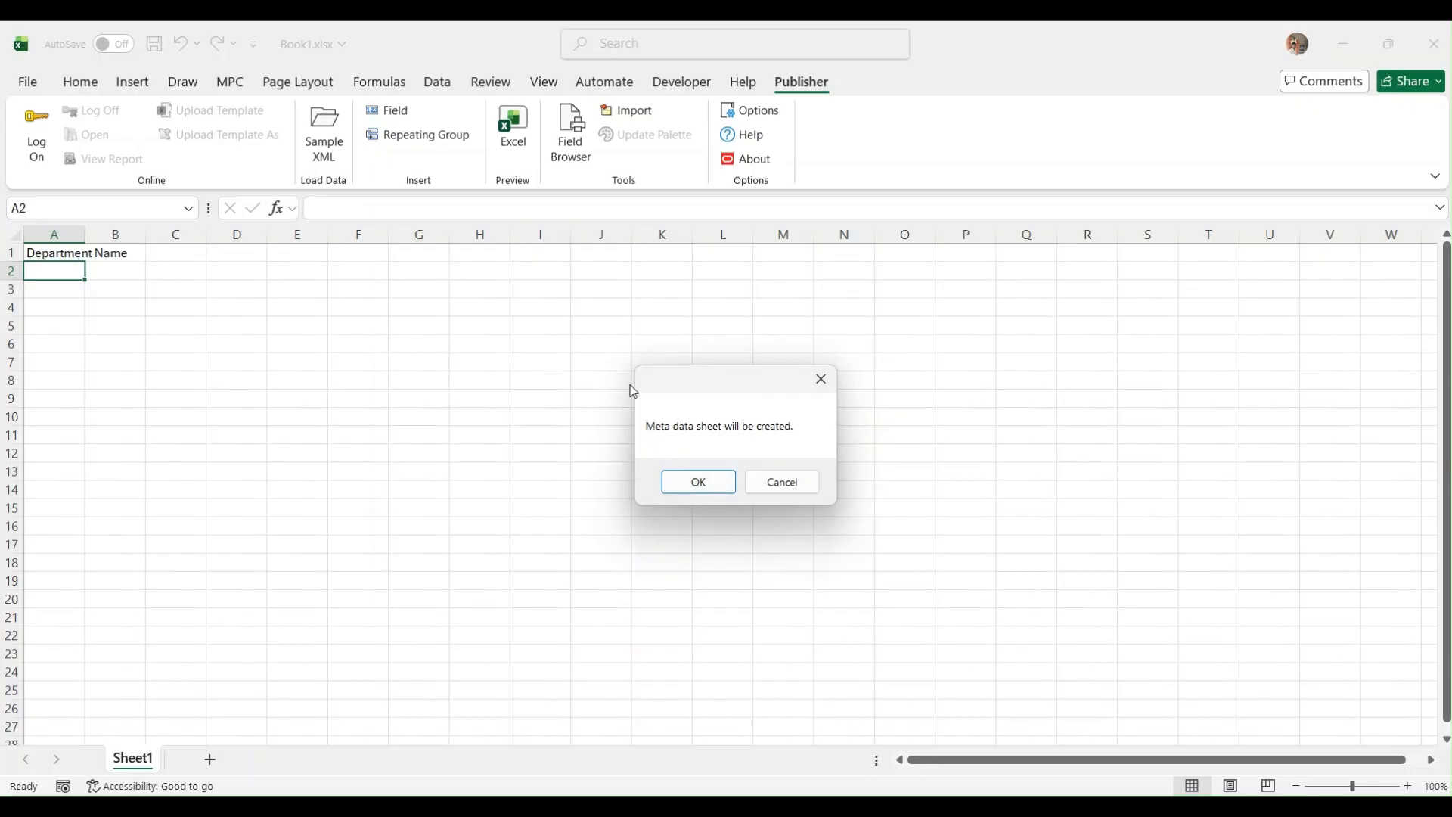
left_click(709, 483)
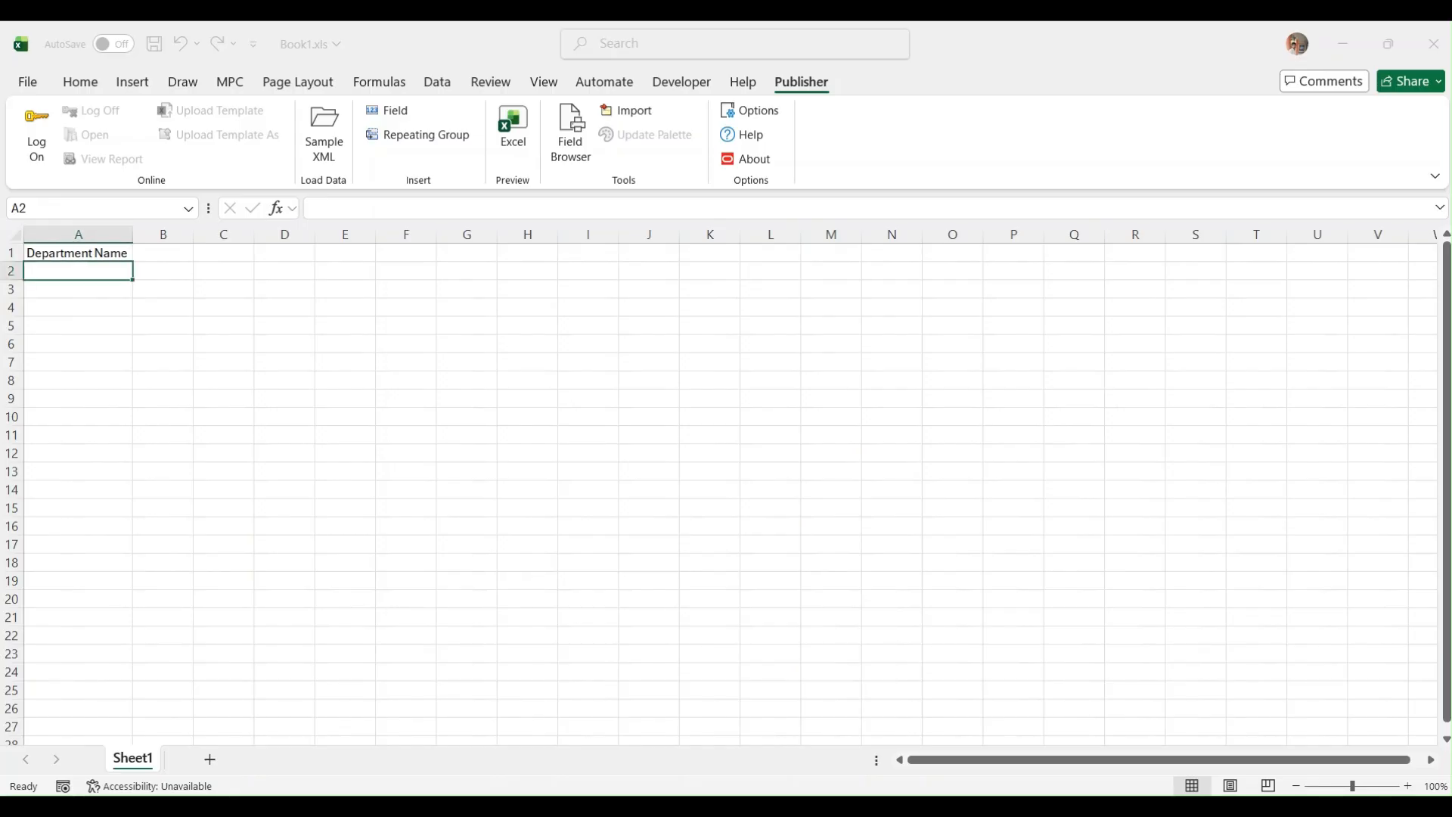
left_click_drag(1388, 124, 677, 225)
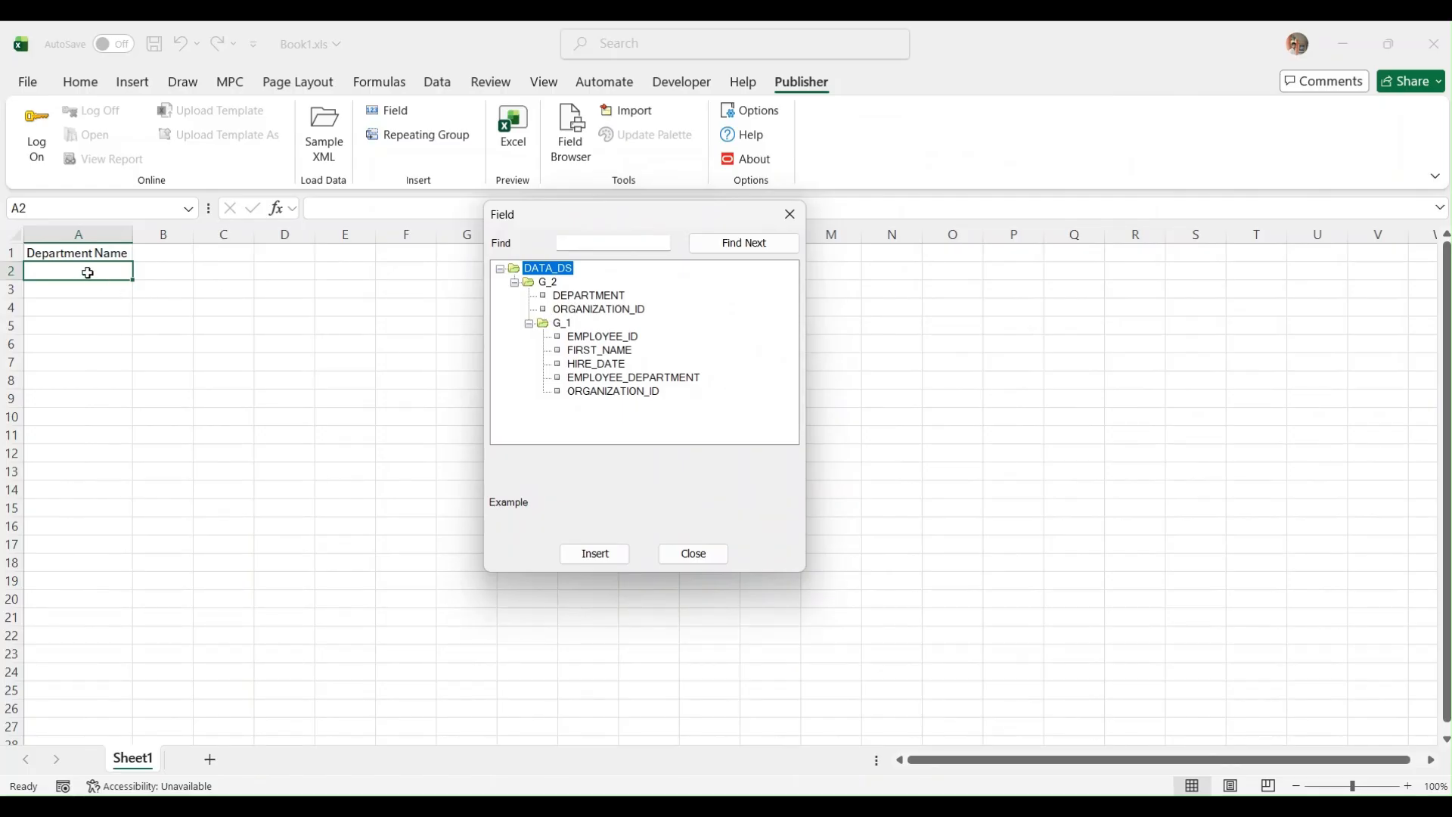
left_click(582, 298)
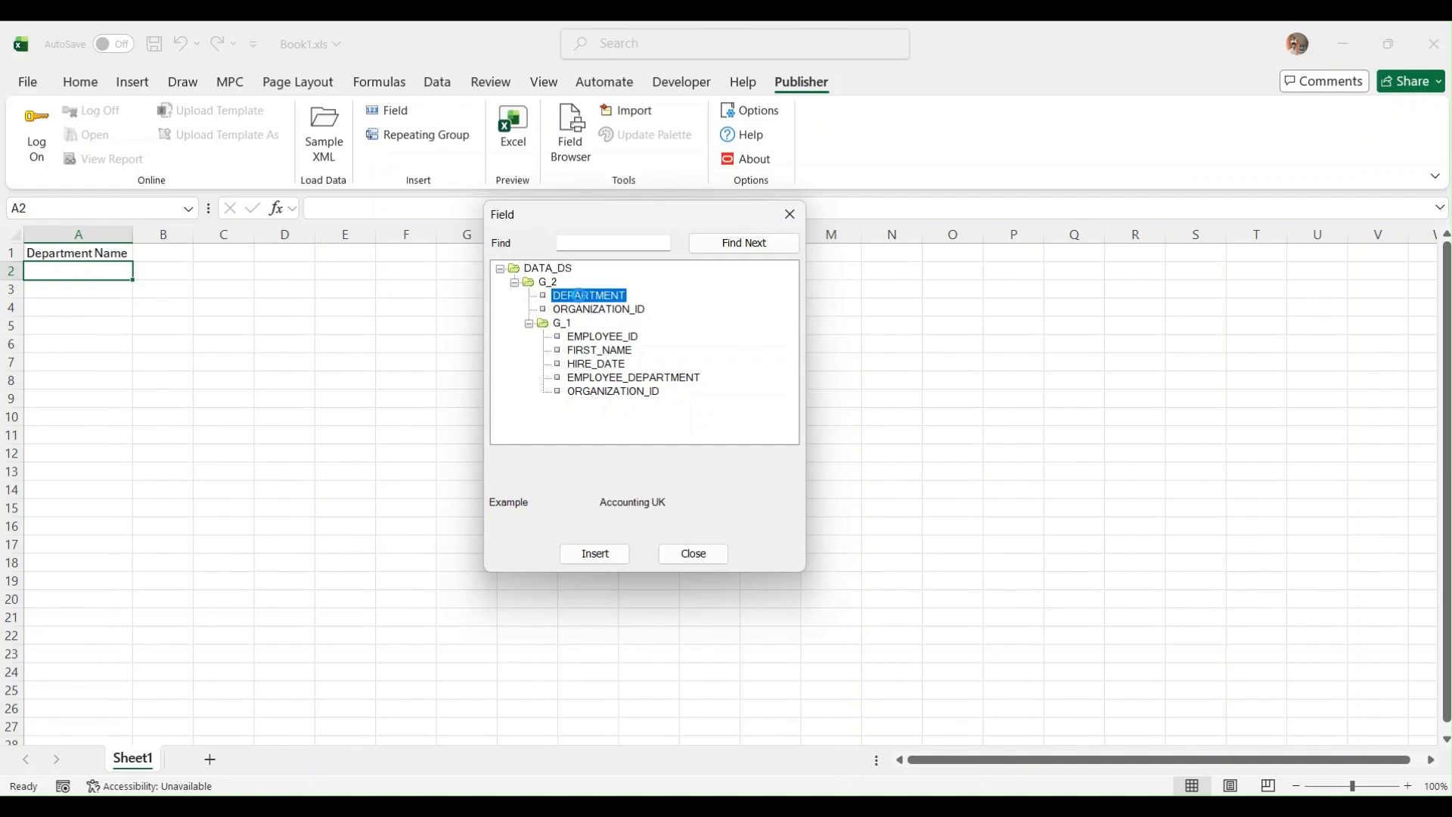
double_click(579, 295)
left_click(66, 270)
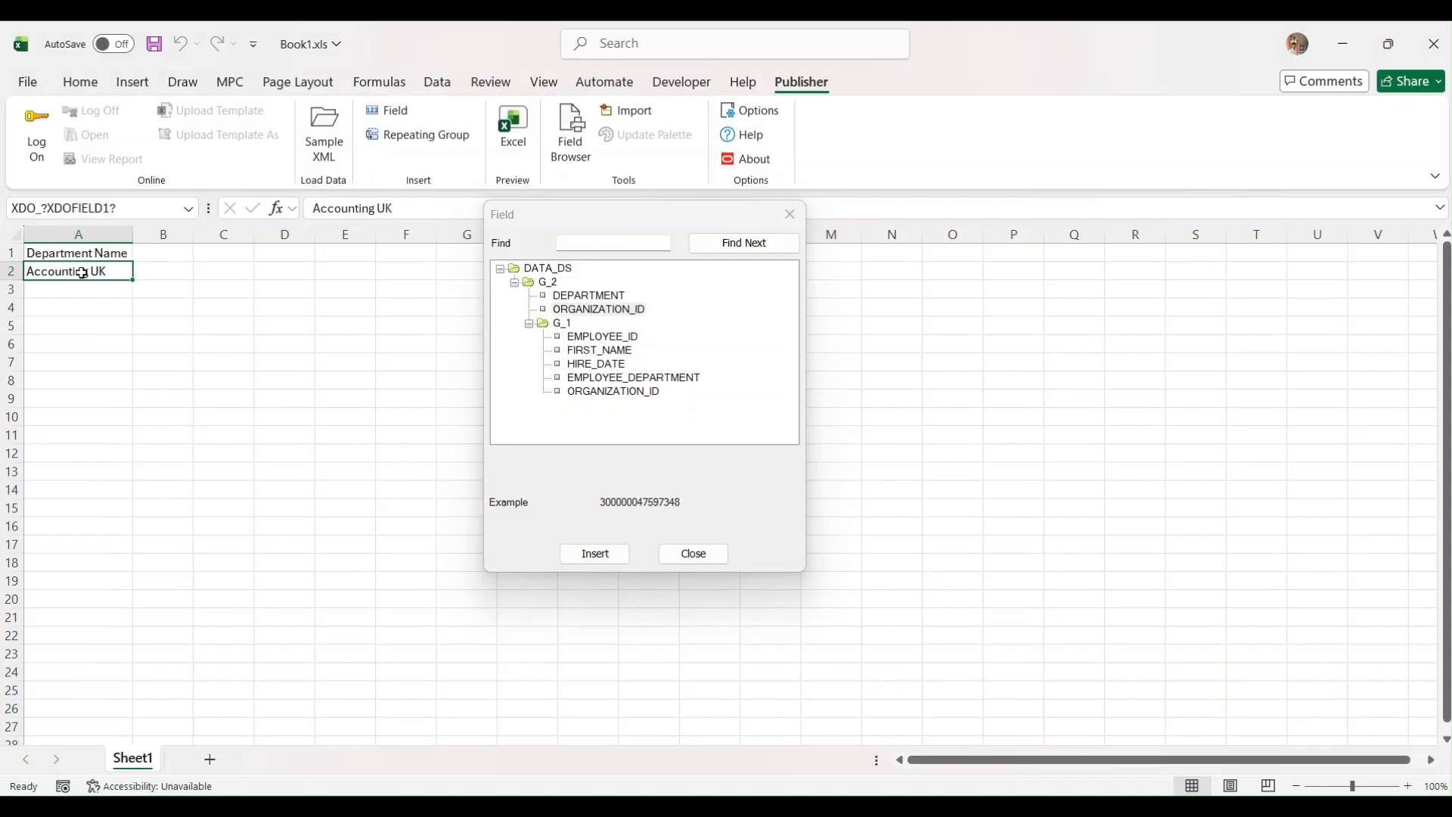
left_click(678, 554)
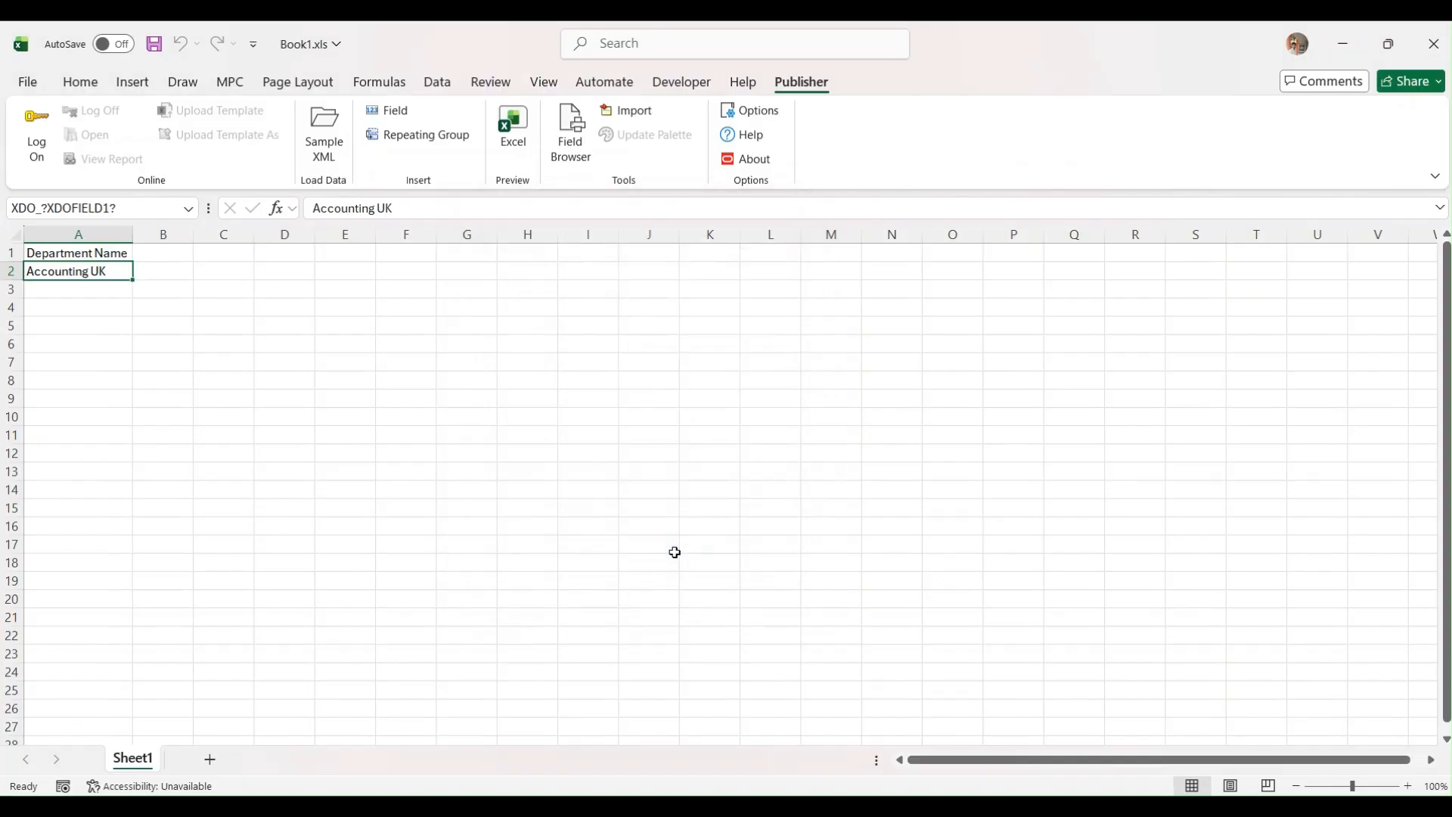
- Show the insertable Publisher fields and enter the headings Employee ID, First Name, Hire Date and Employee Department in cells A3 to D3
left_click(88, 288)
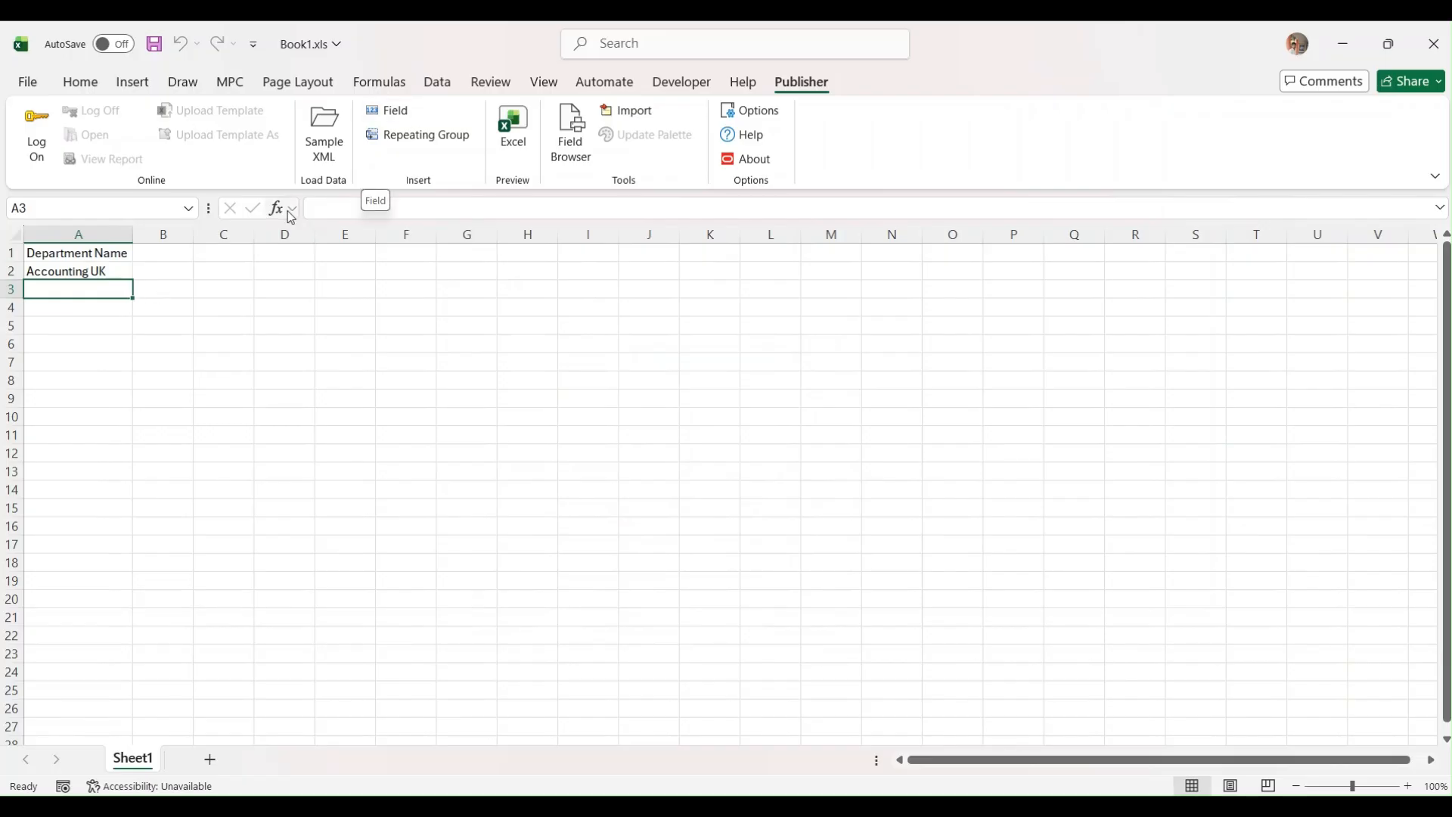
left_click(389, 111)
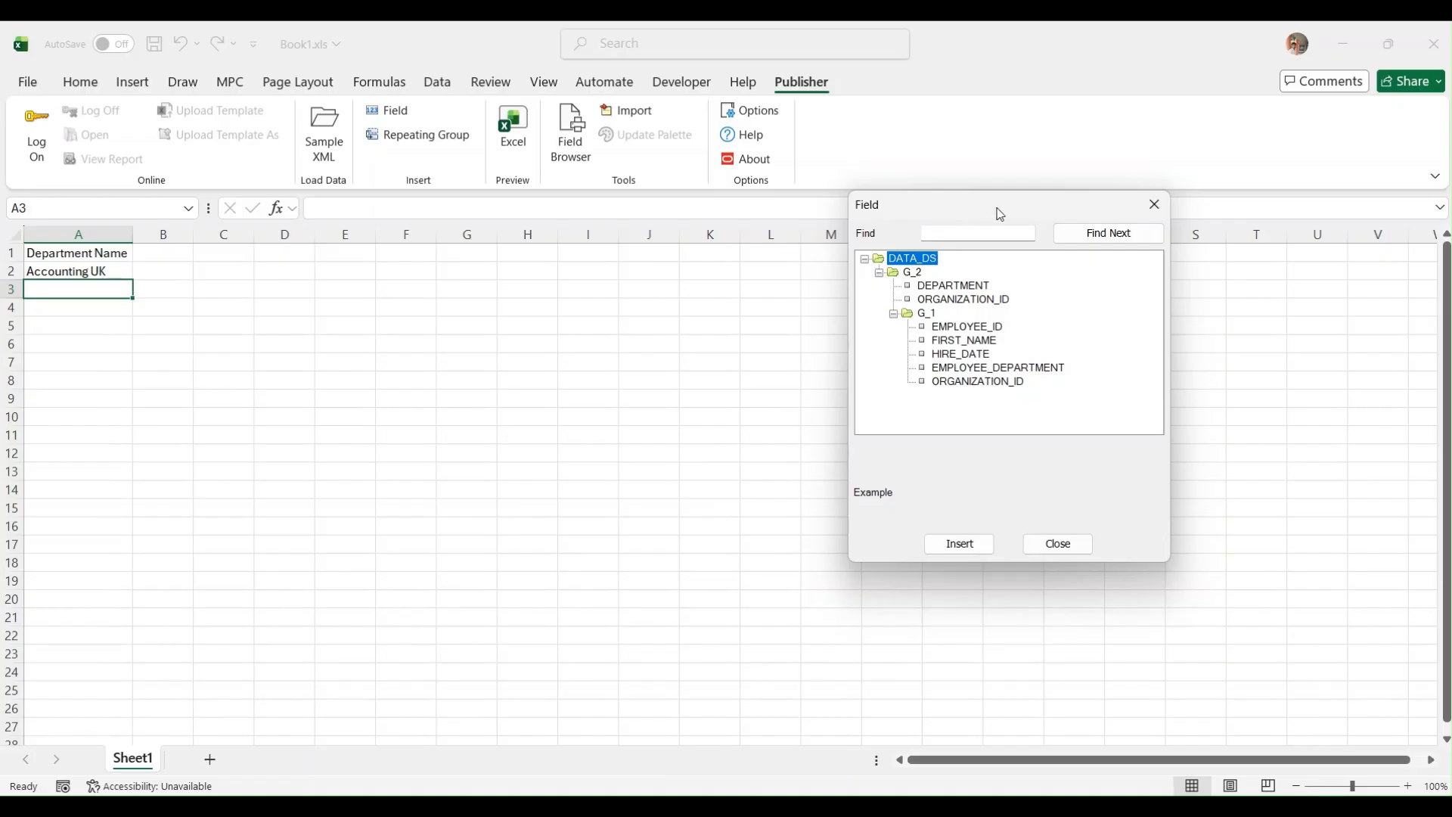
left_click(186, 291)
left_click(92, 297)
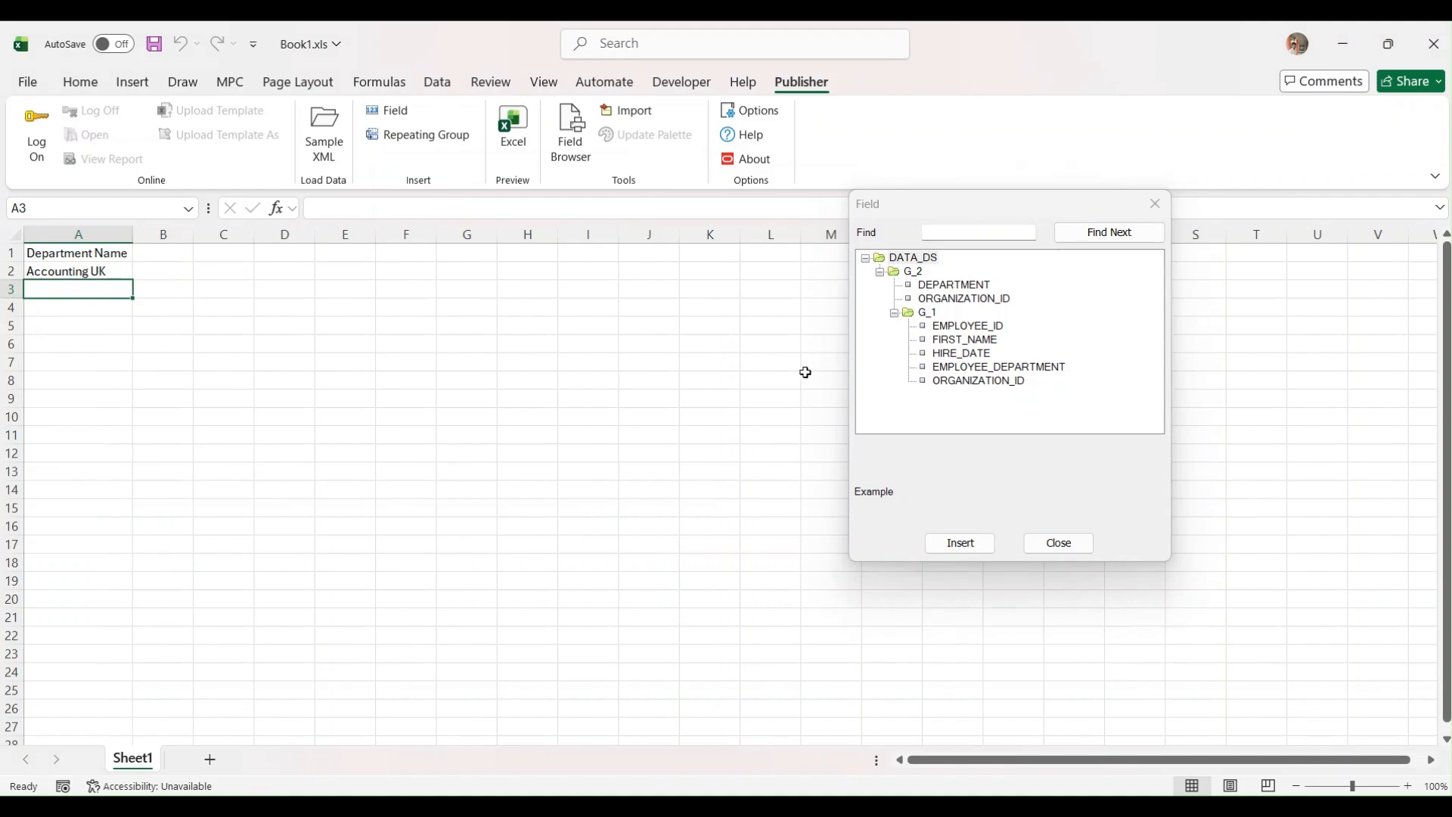
type("Employ")
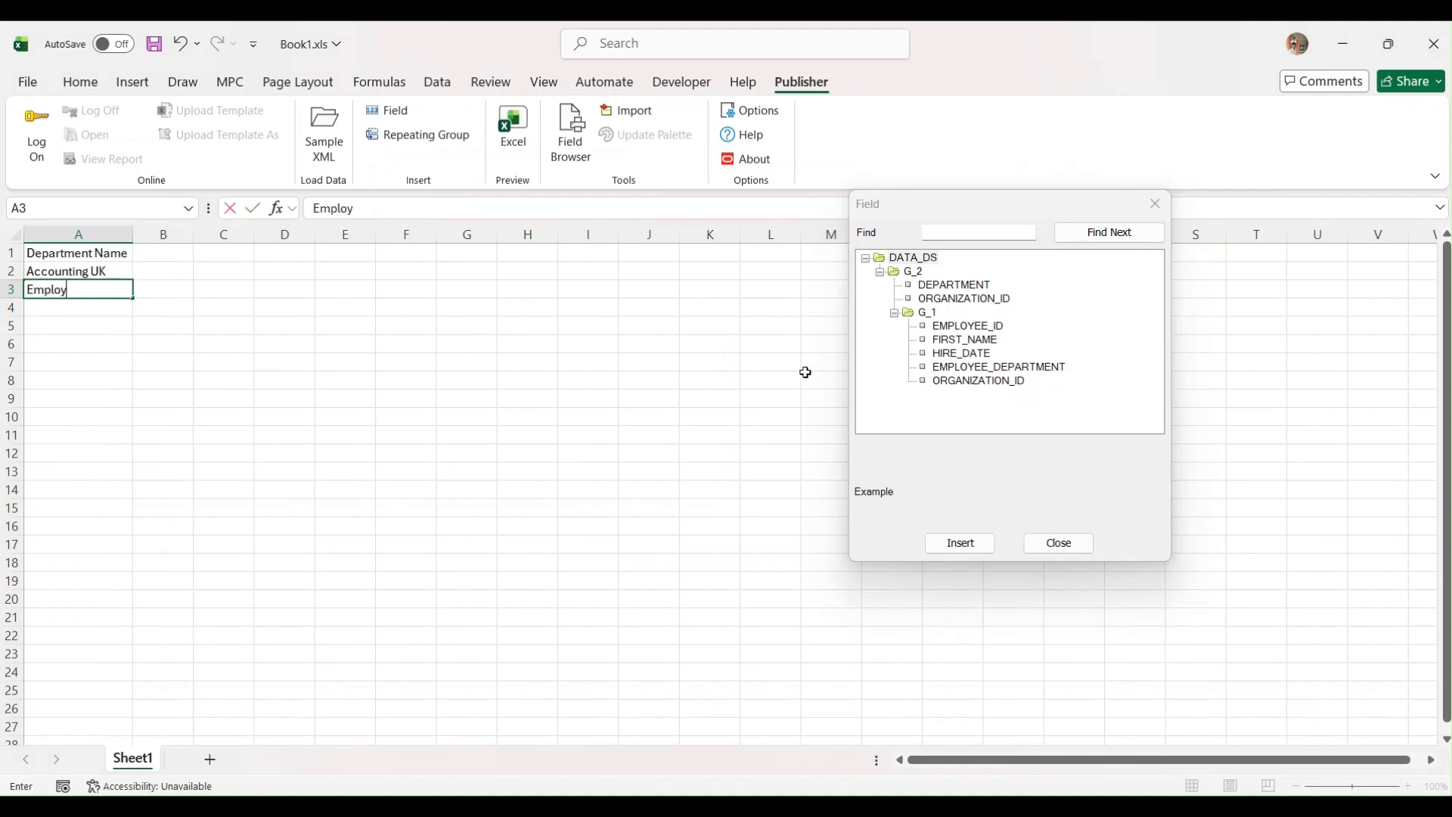
type("ee ID")
key("Tab")
type("First Name")
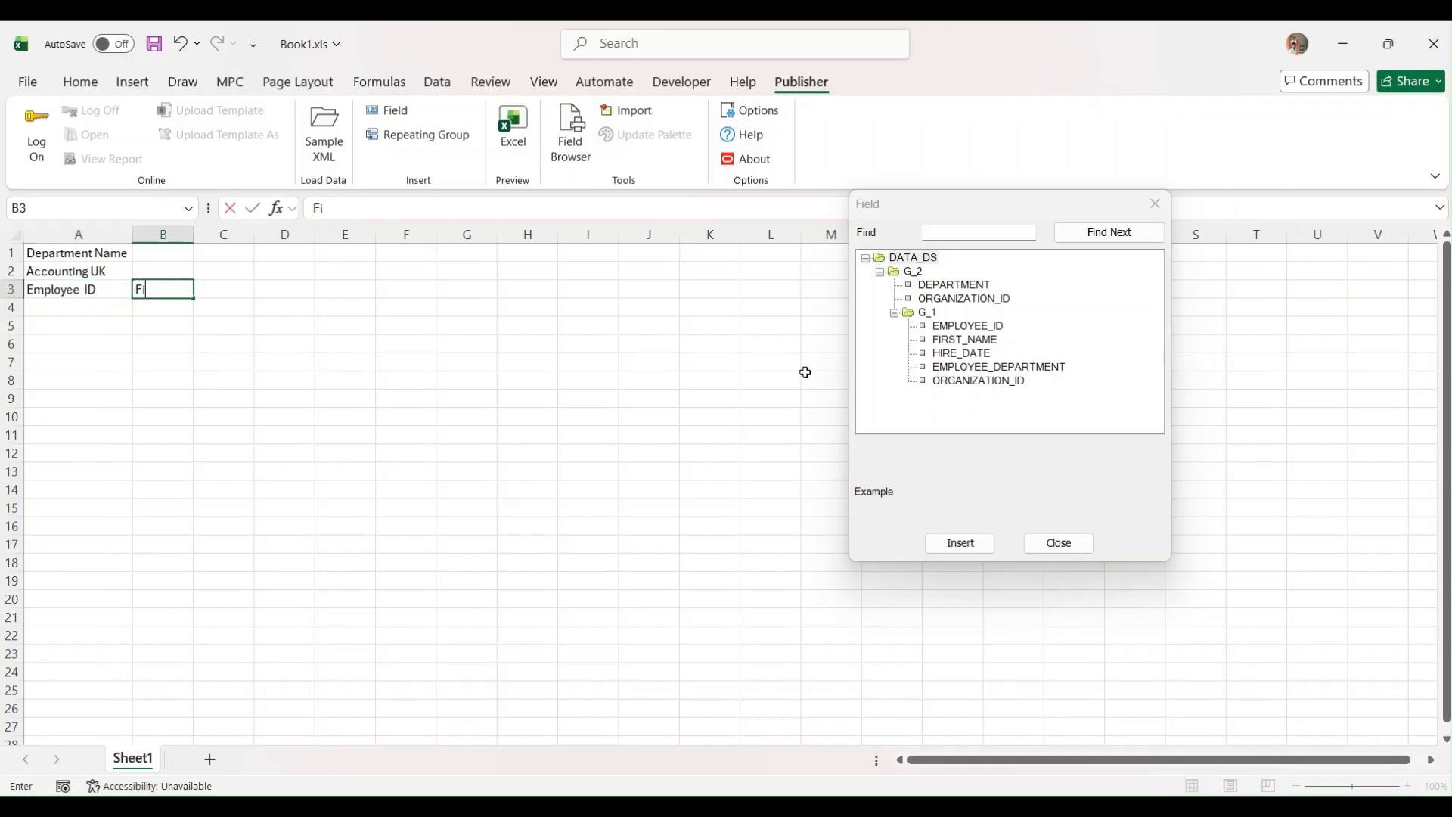
key("Tab")
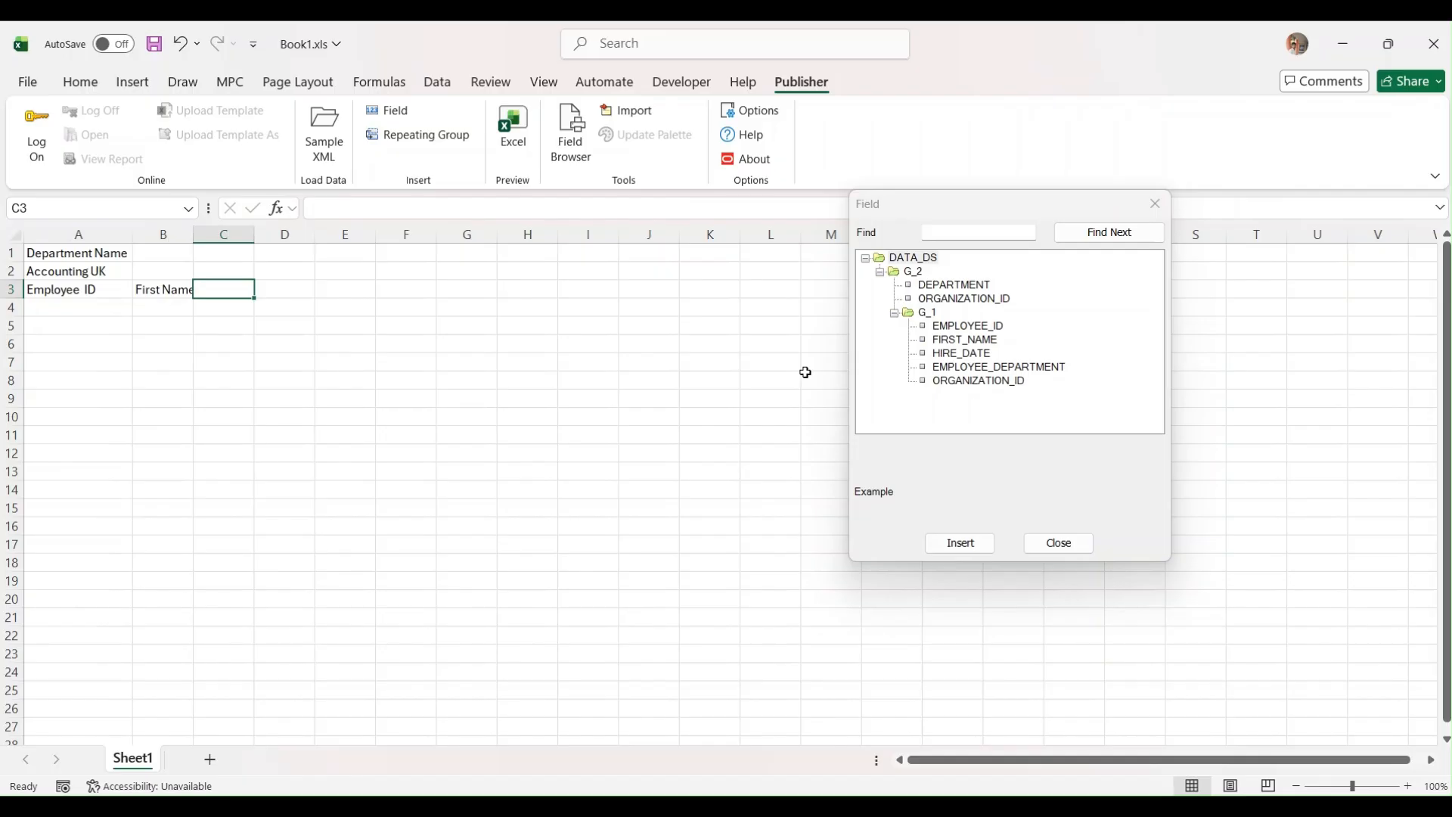
type("HIre Date")
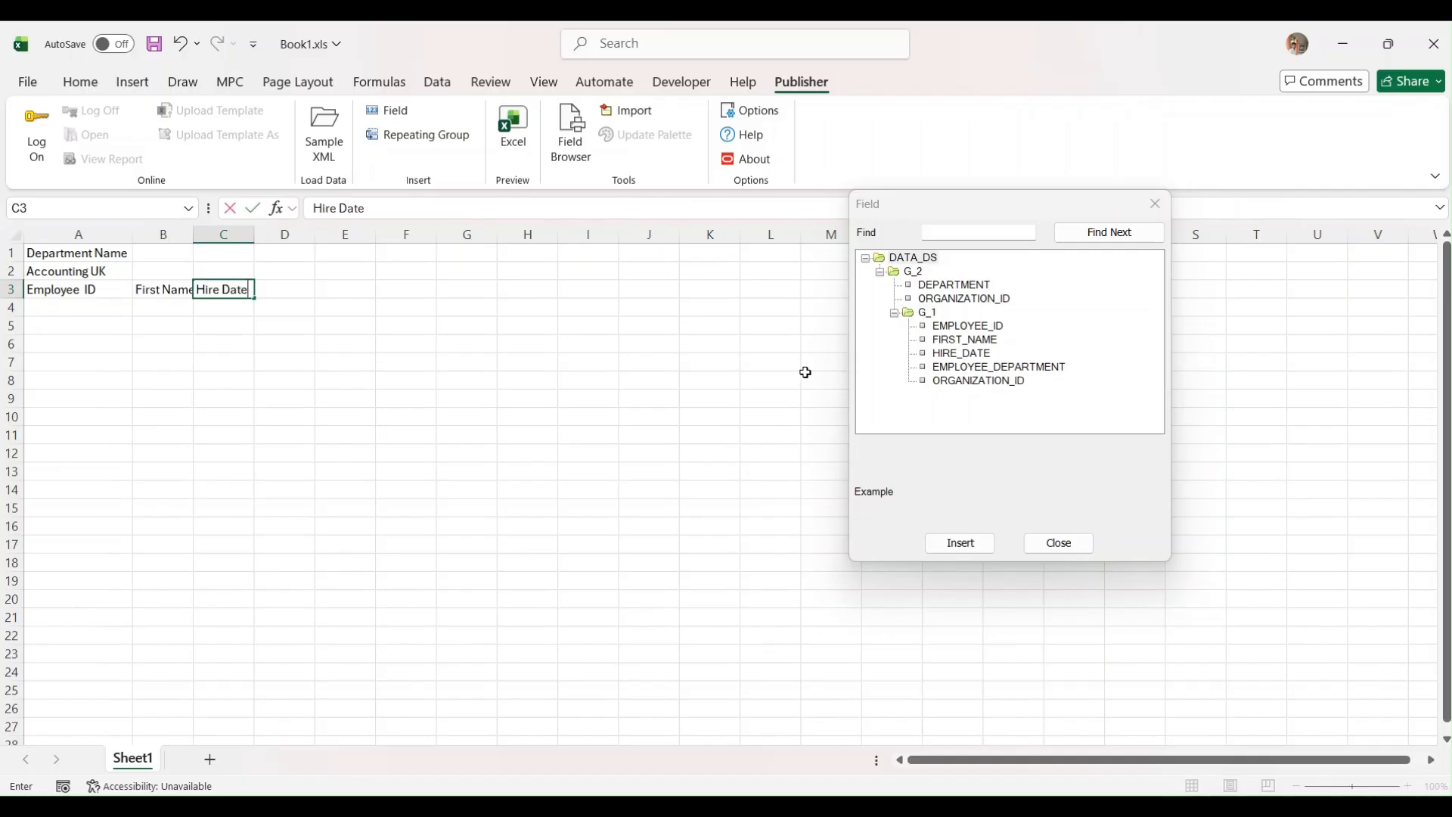
key("Tab")
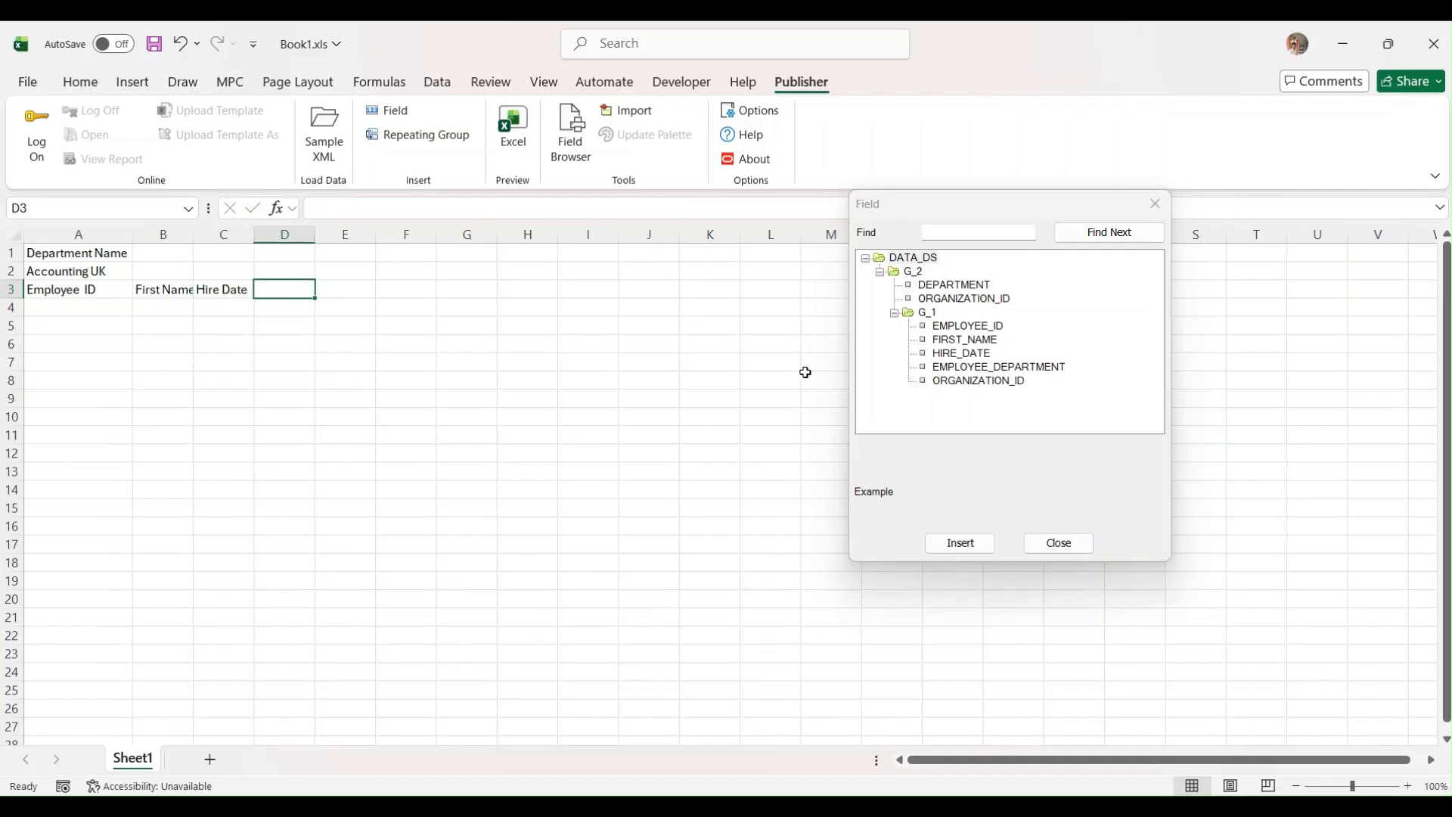
type("Employee Department")
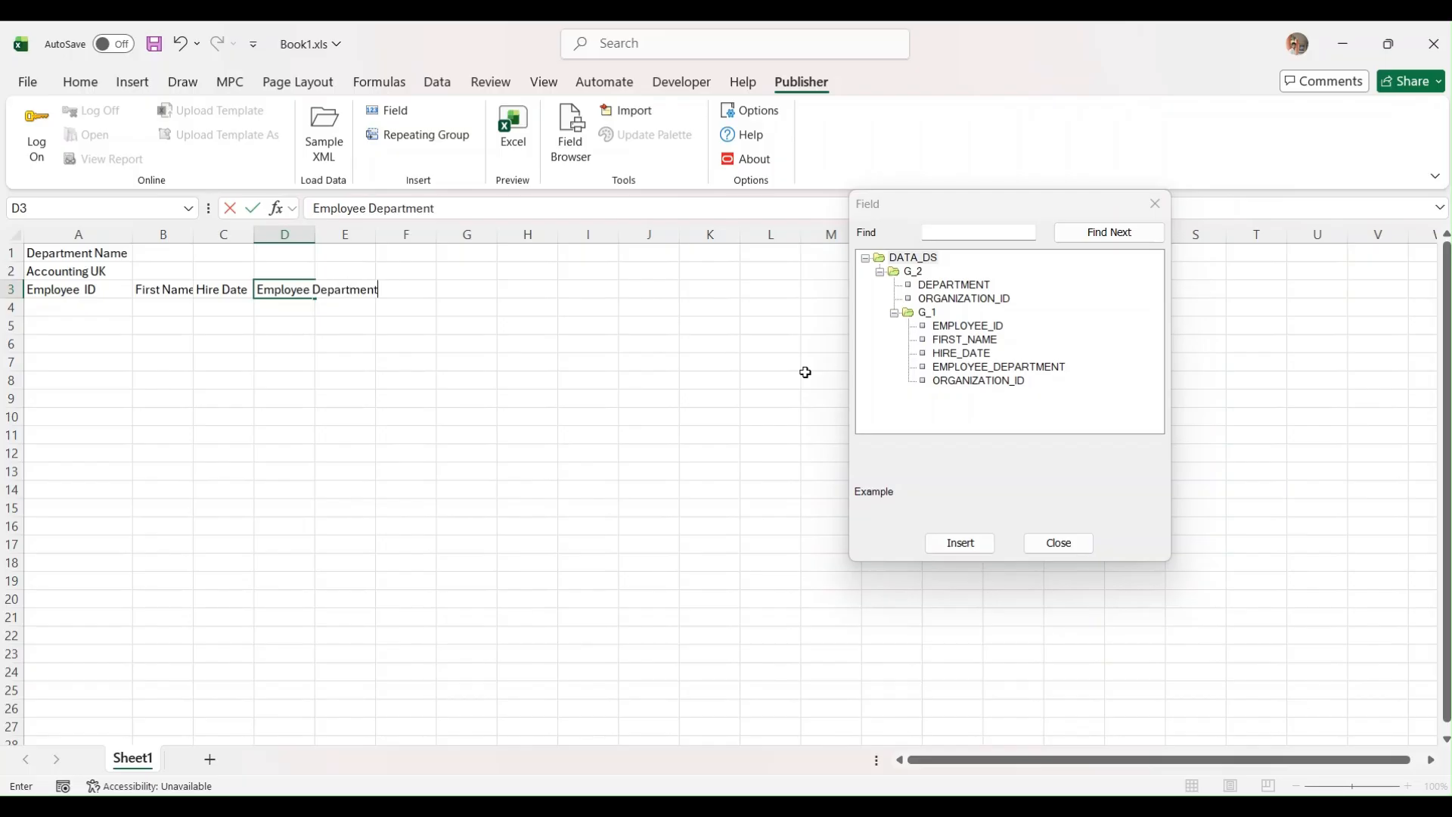
key("Return")
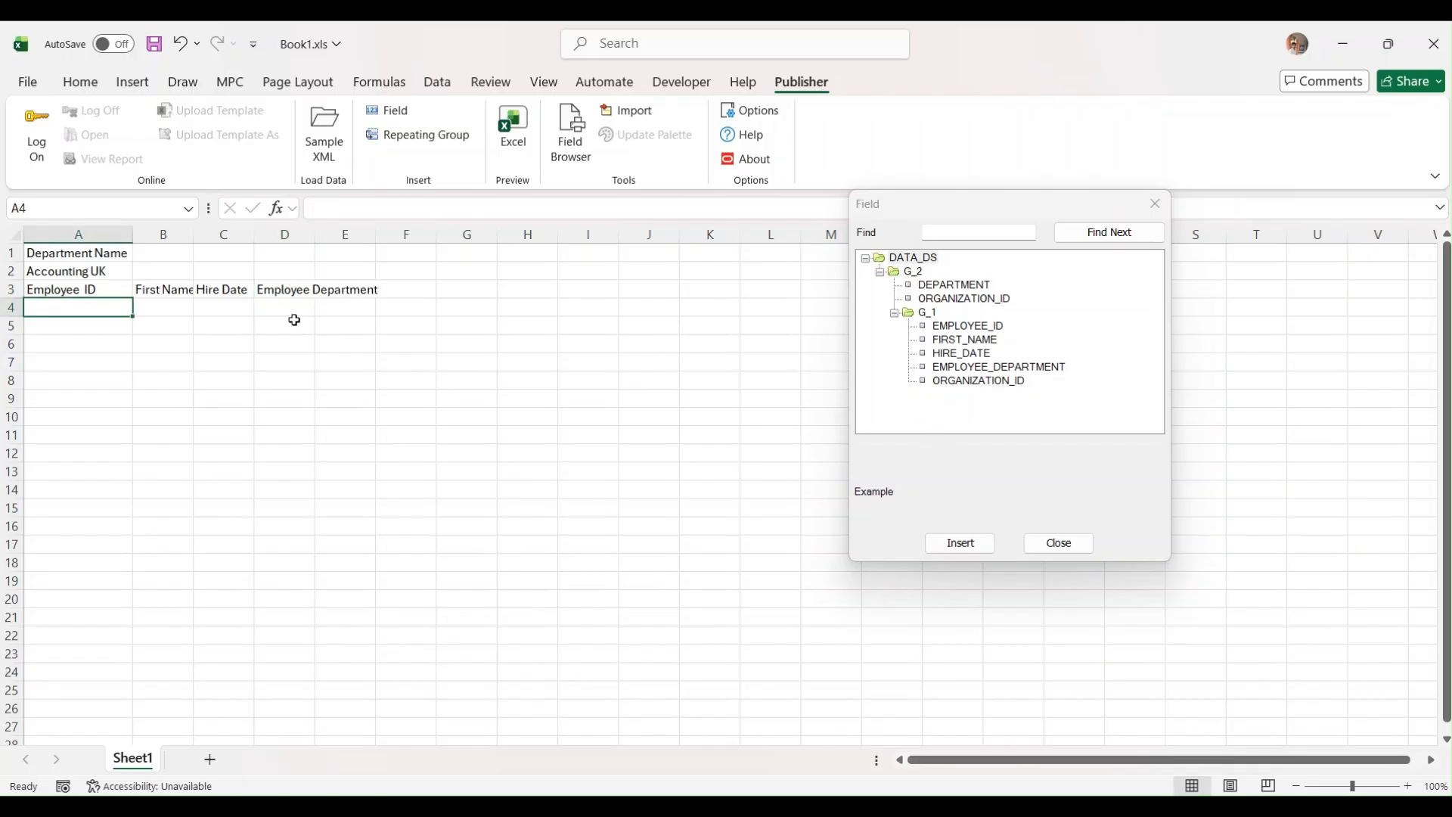
- Widen all worksheet columns together so the First Name and Hire Date headings fit
left_click(15, 235)
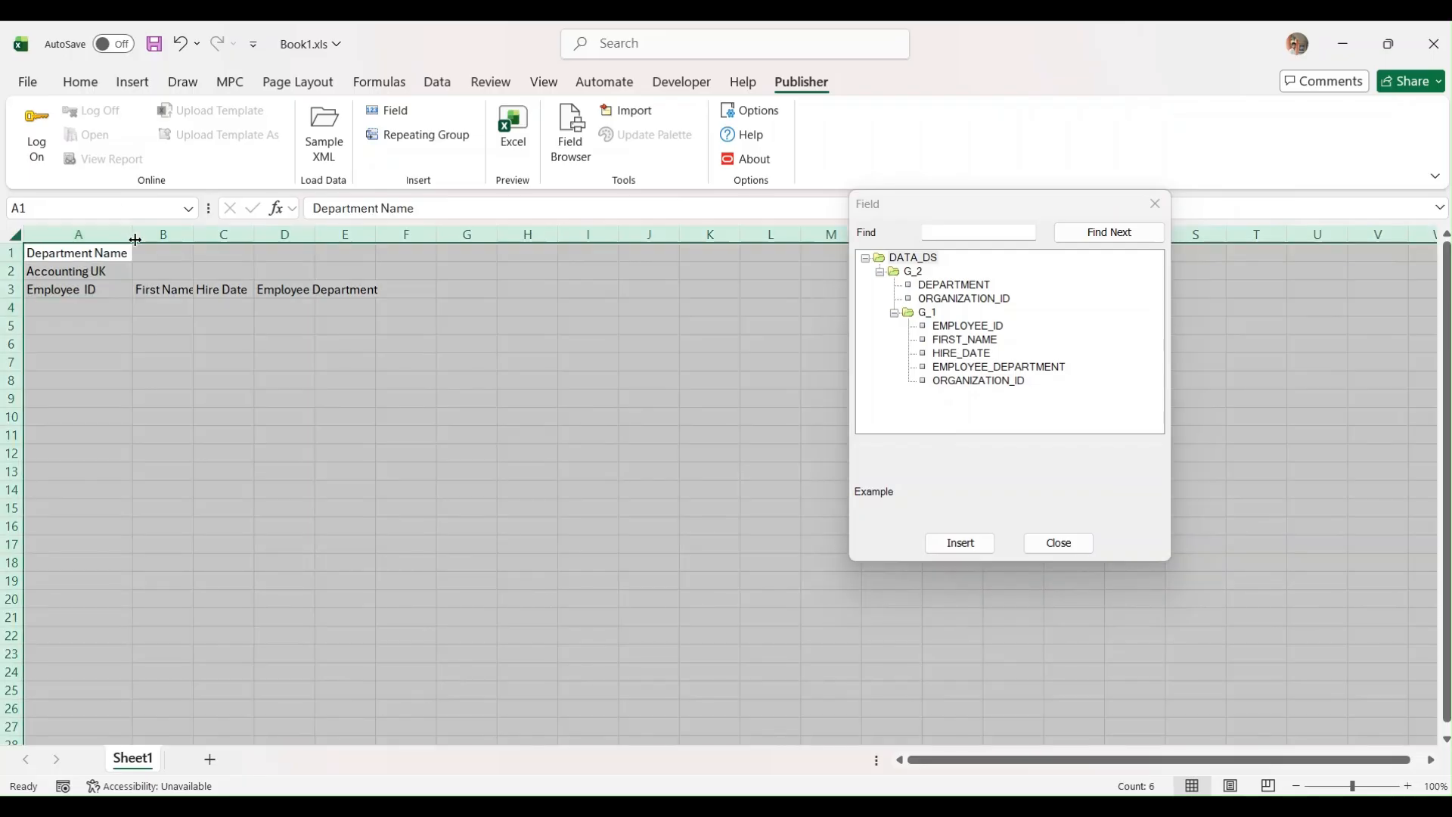
left_click_drag(132, 234, 134, 234)
left_click(81, 306)
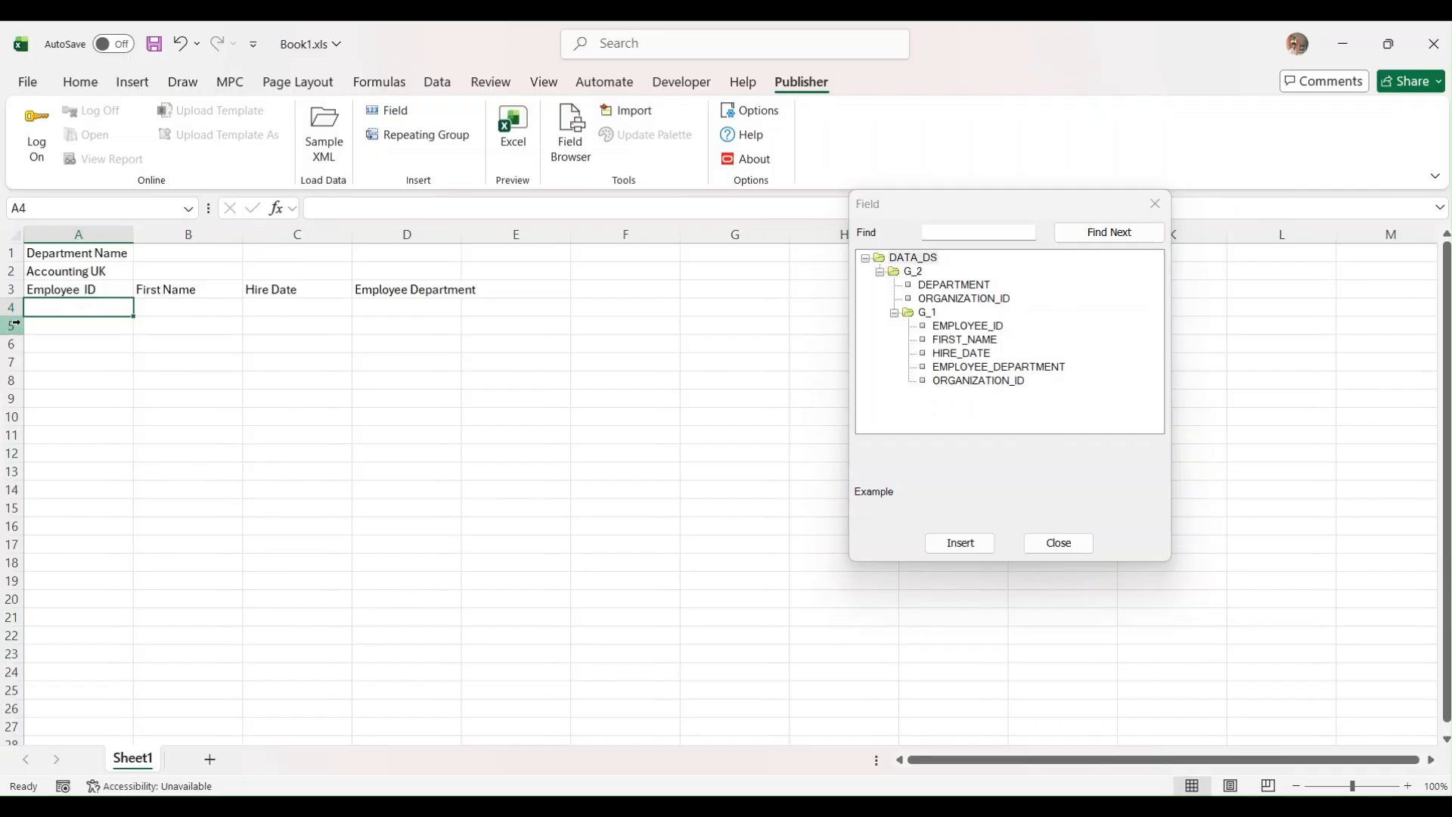
- Insert the G_1 fields EMPLOYEE_ID, FIRST_NAME, HIRE_DATE and EMPLOYEE_DEPARTMENT into cells A4 to D4, and widen column D to fit its heading
left_click(77, 292)
left_click(77, 305)
double_click(952, 329)
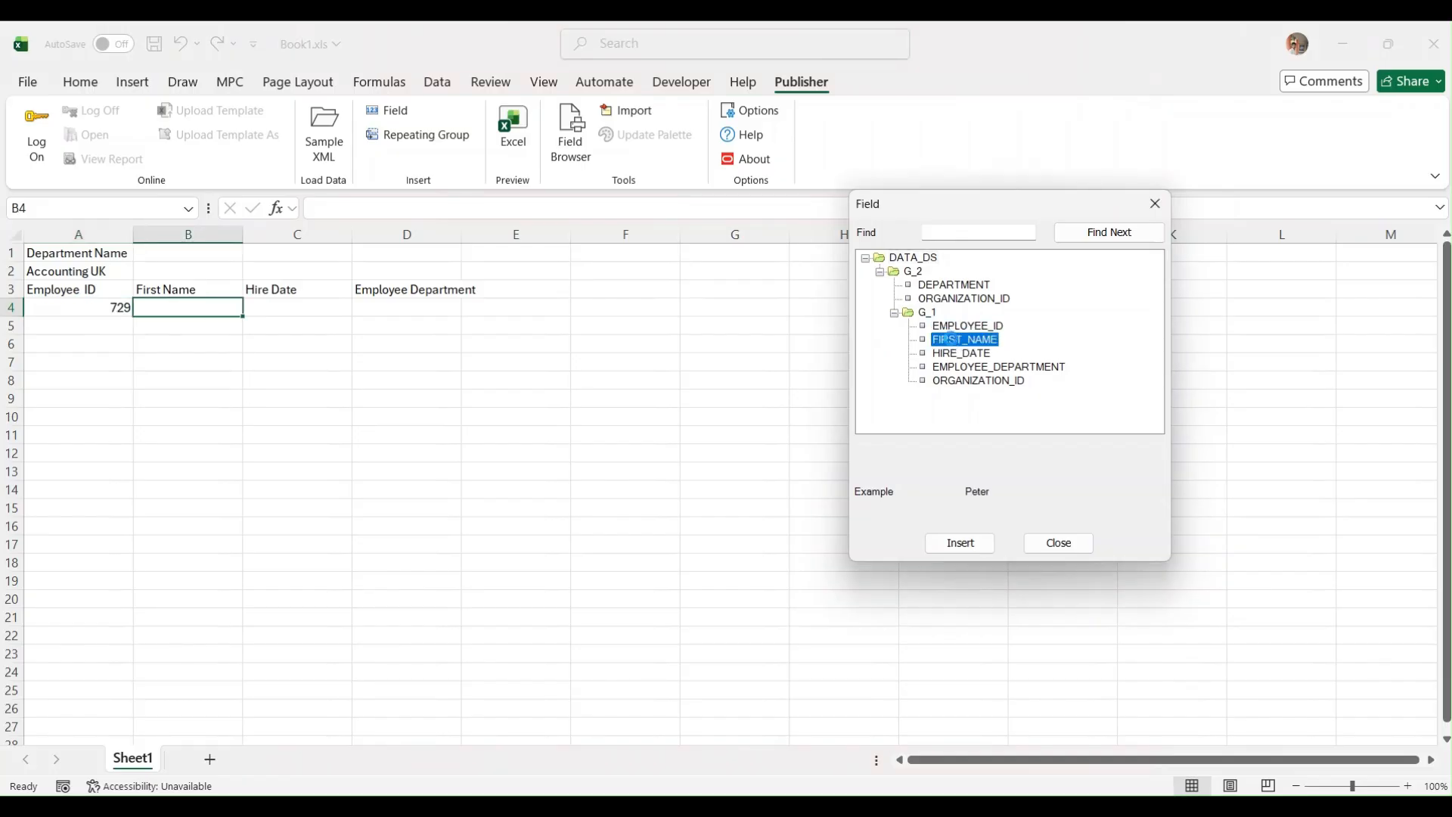
double_click(946, 339)
double_click(957, 354)
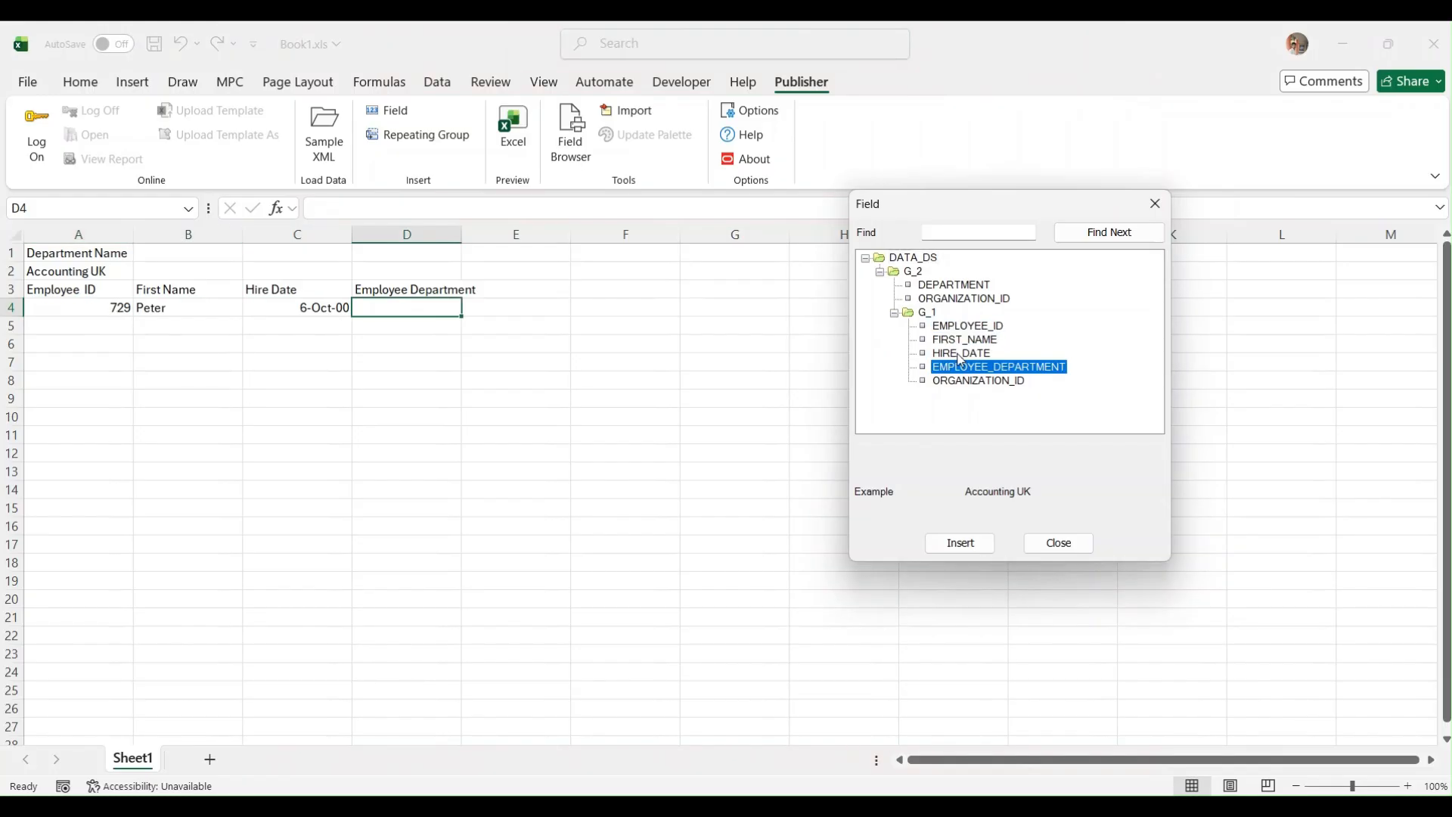
double_click(976, 368)
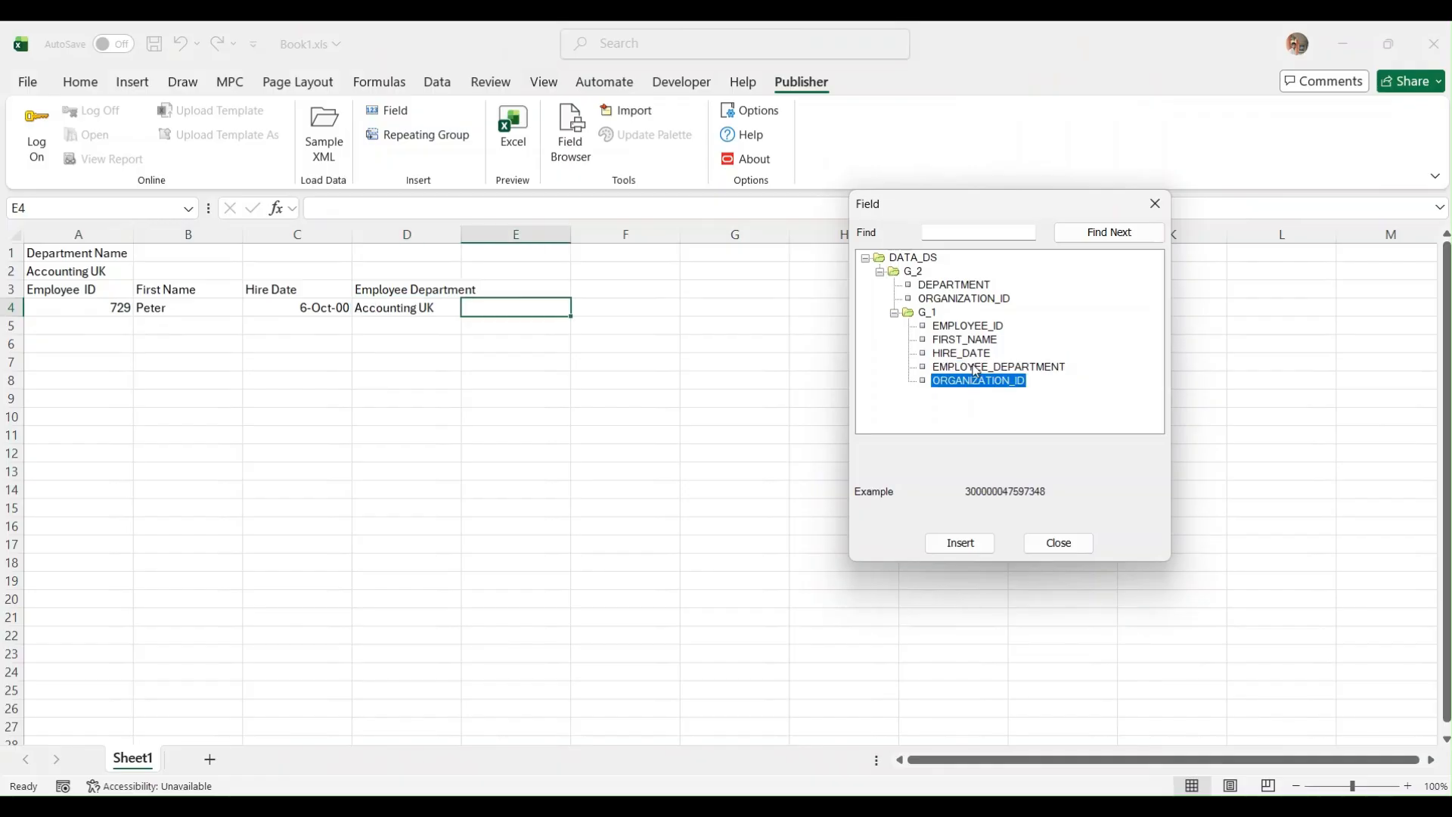
left_click_drag(461, 234, 481, 234)
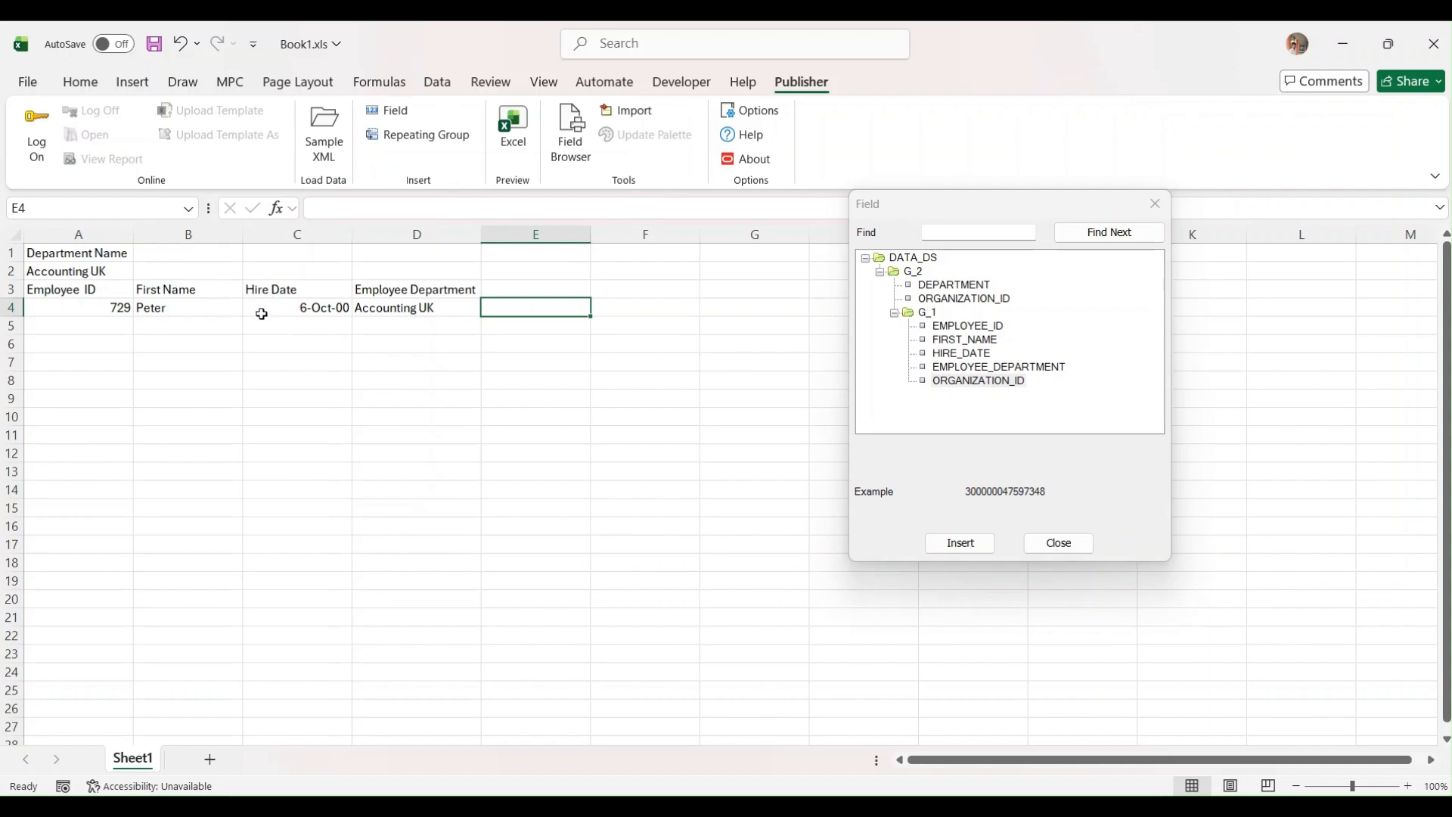
- Close the field list and start a repeating group on the employee field cells A4 to D4, showing the available For Each groups
left_click(93, 312)
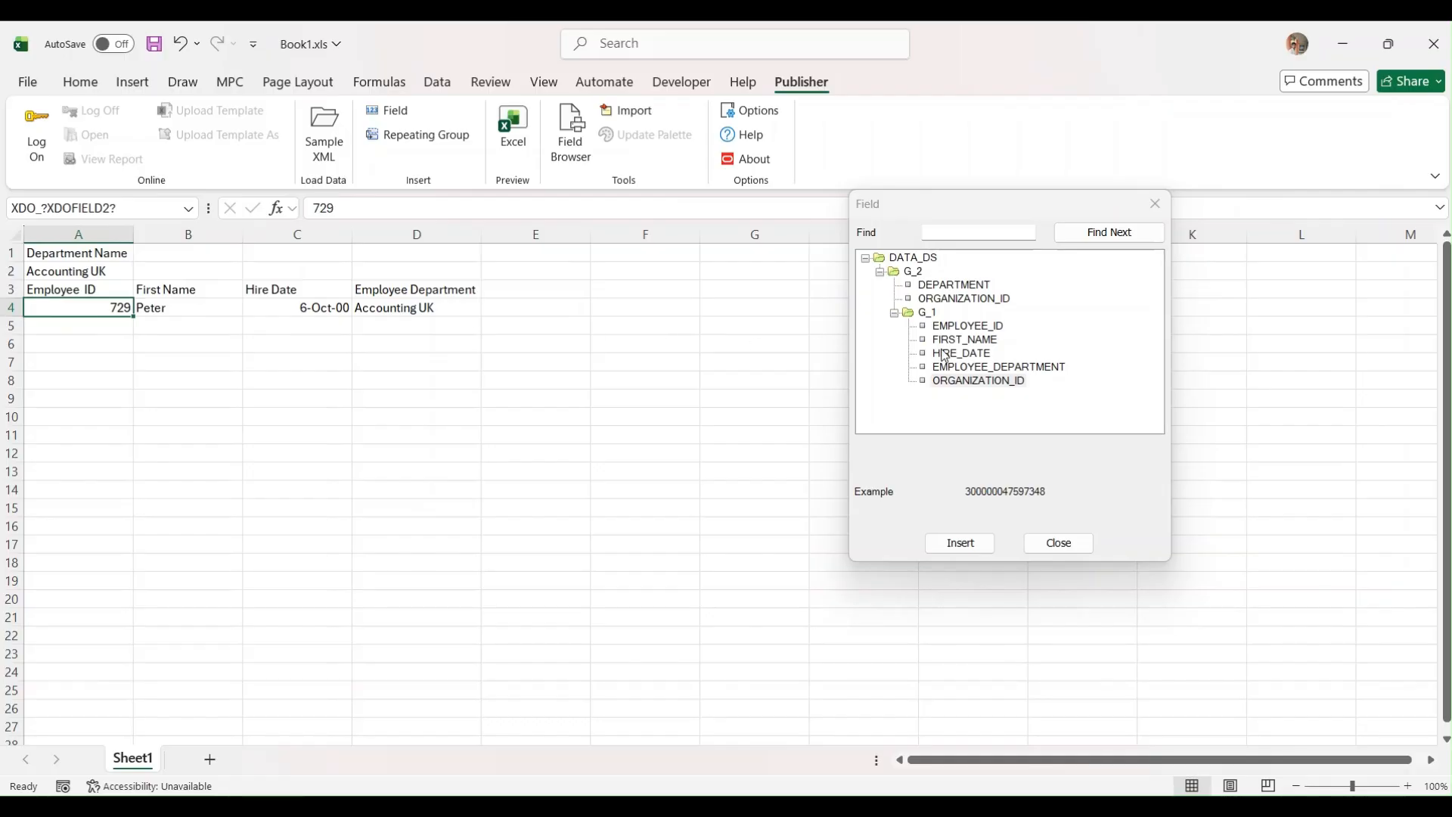
left_click_drag(116, 307, 386, 307)
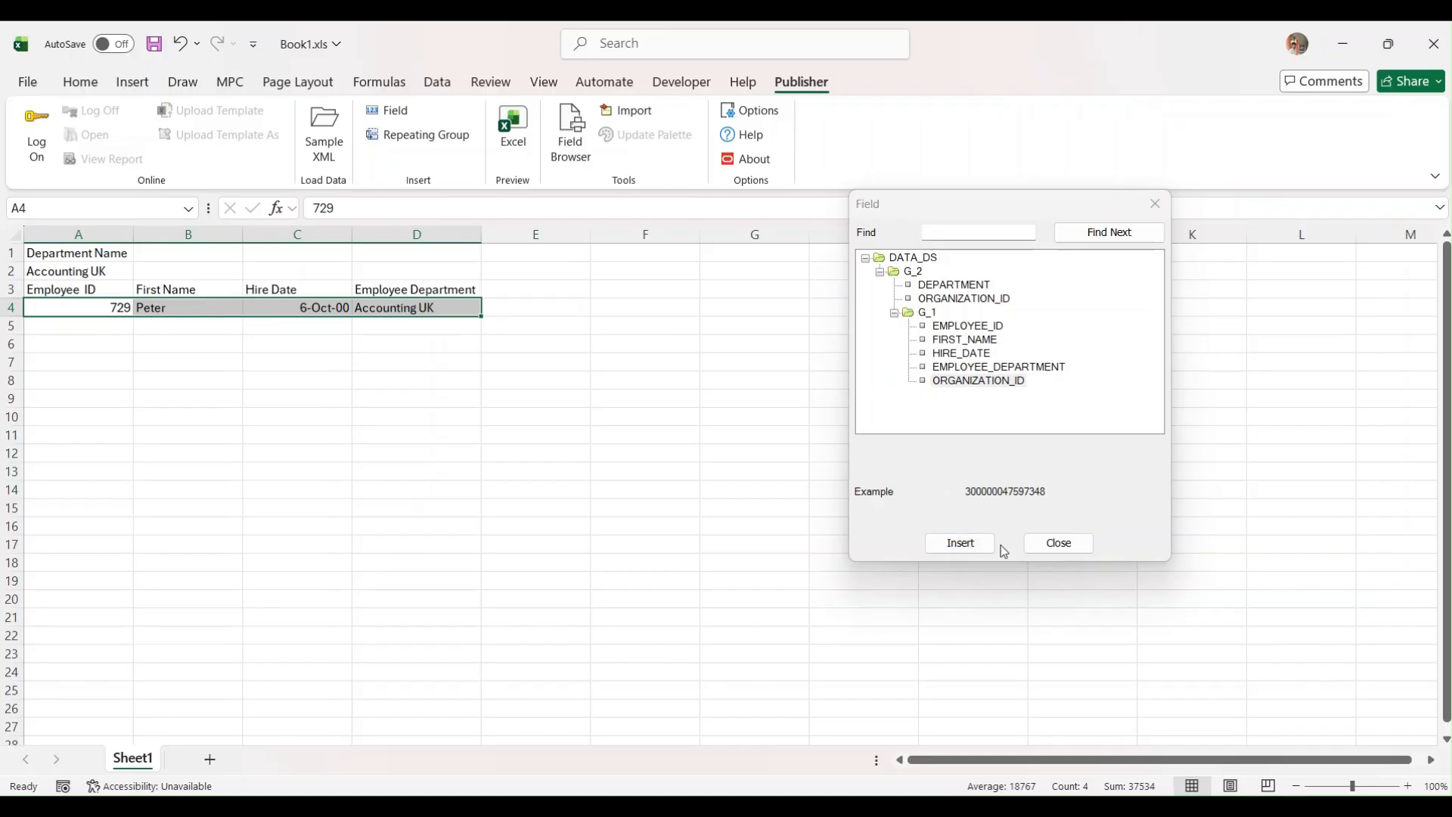
left_click(1154, 203)
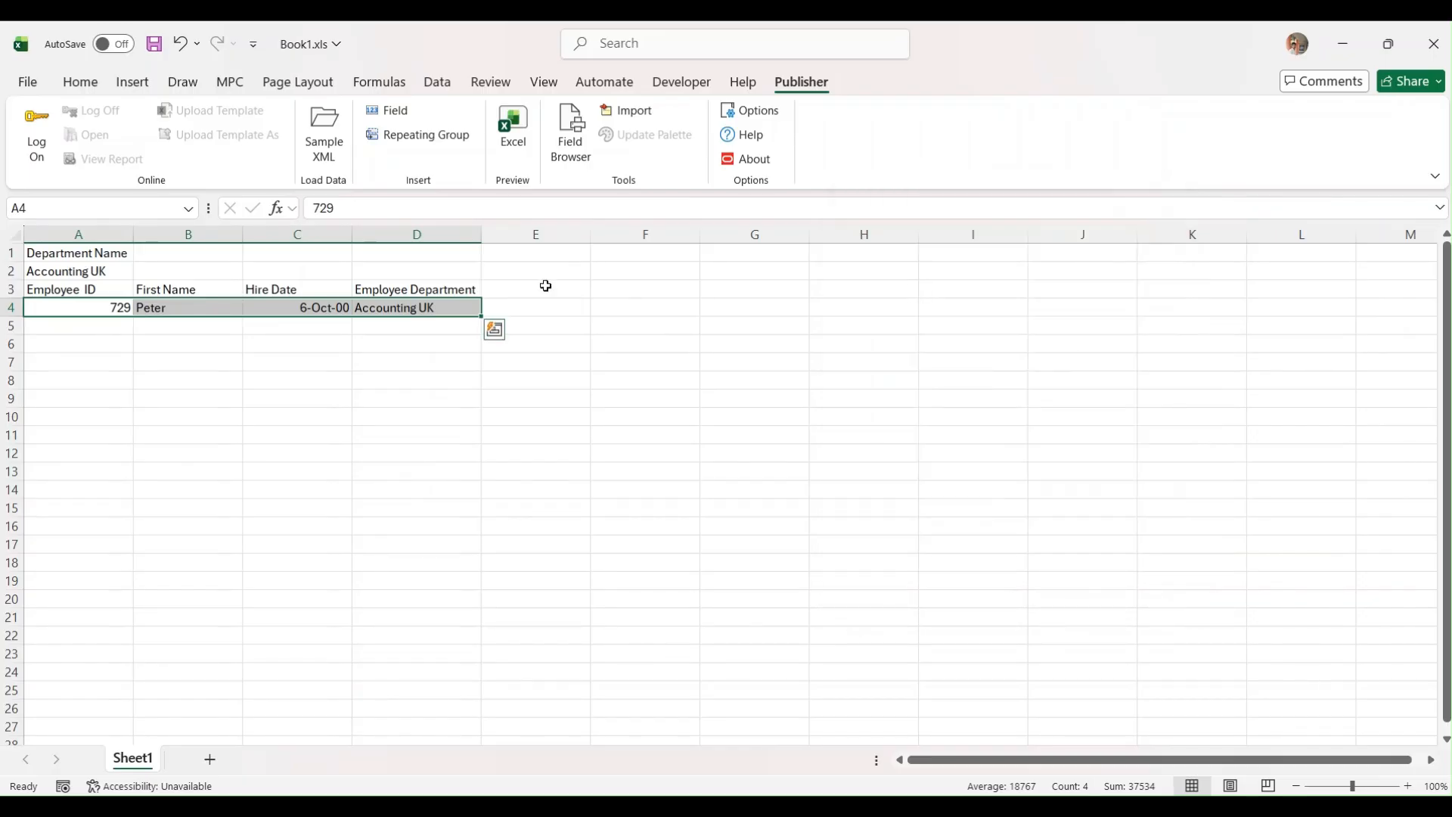
left_click(406, 147)
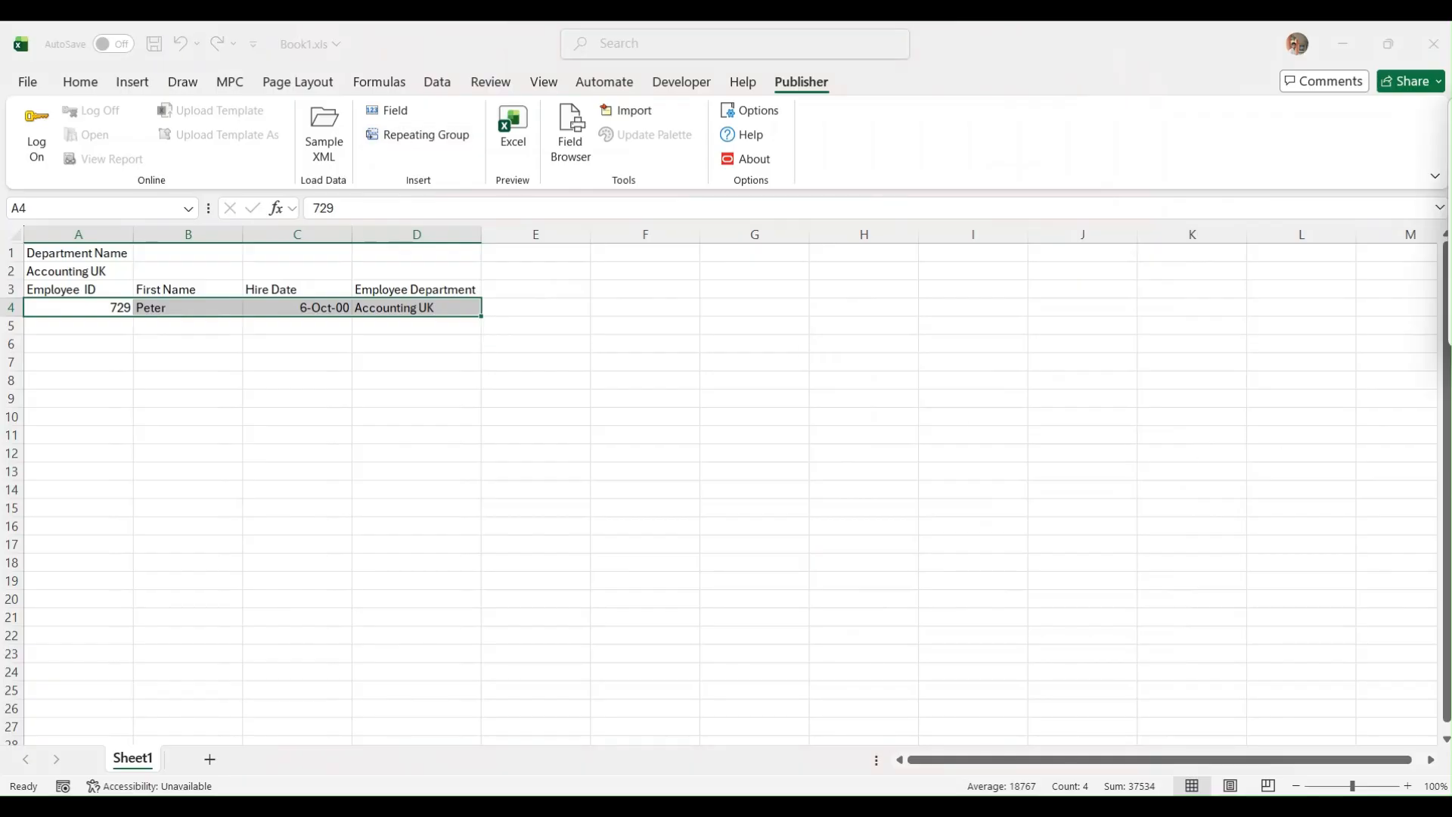
left_click_drag(817, 152, 758, 180)
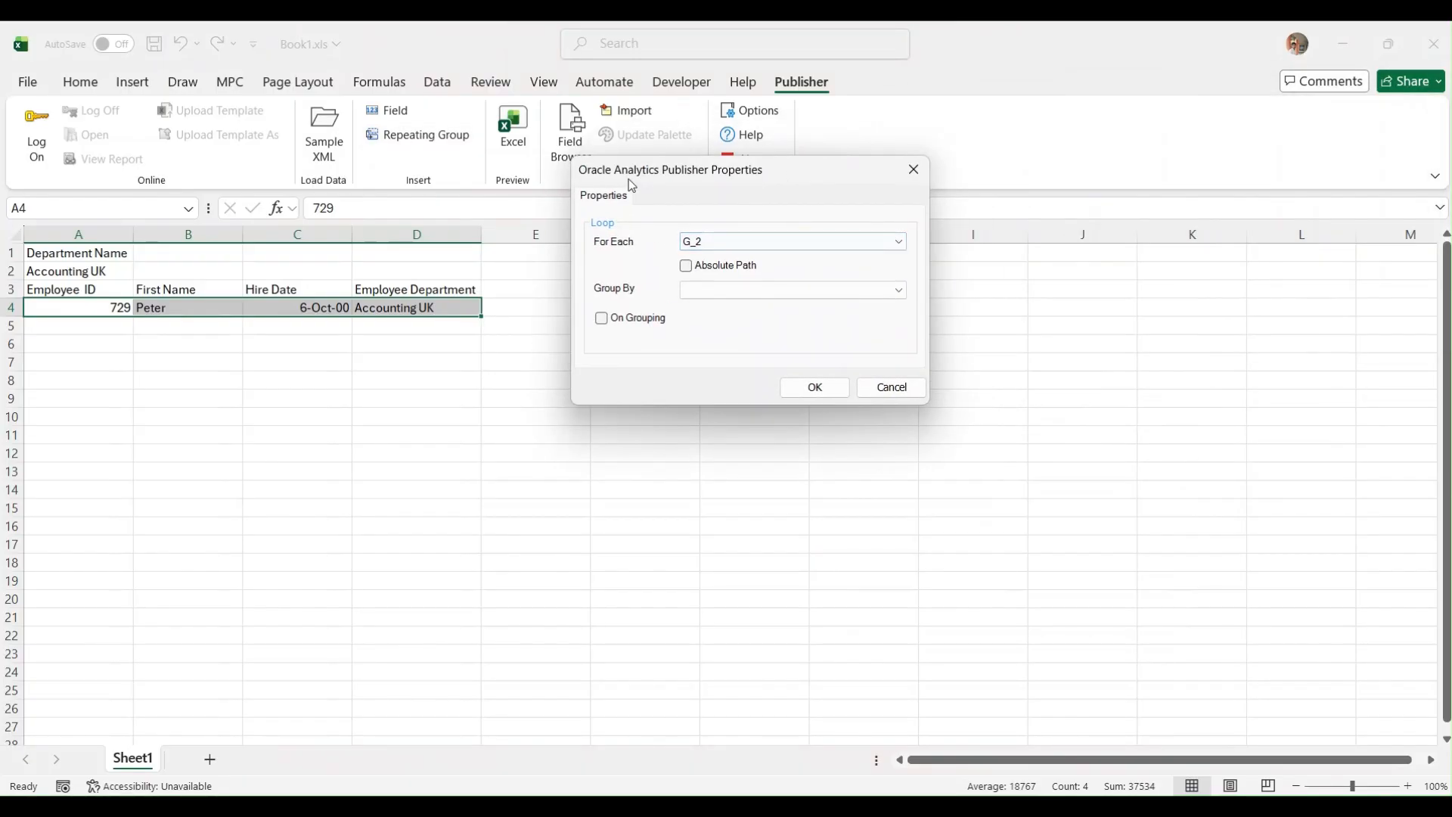
left_click(783, 243)
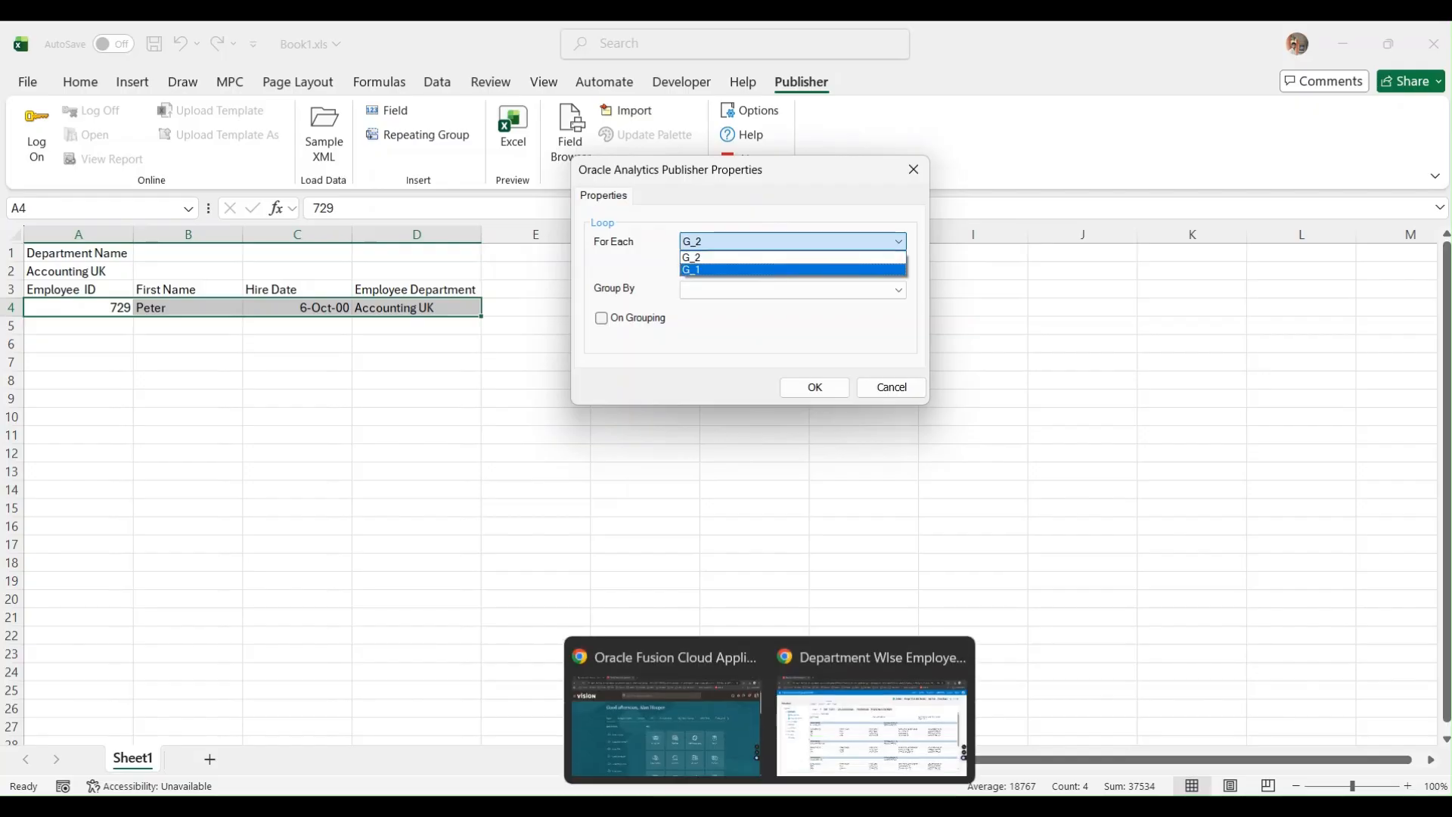
- In Chrome, show the data model's structure to check which group tag belongs to Employee Details, and return to the Excel workbook
left_click(869, 715)
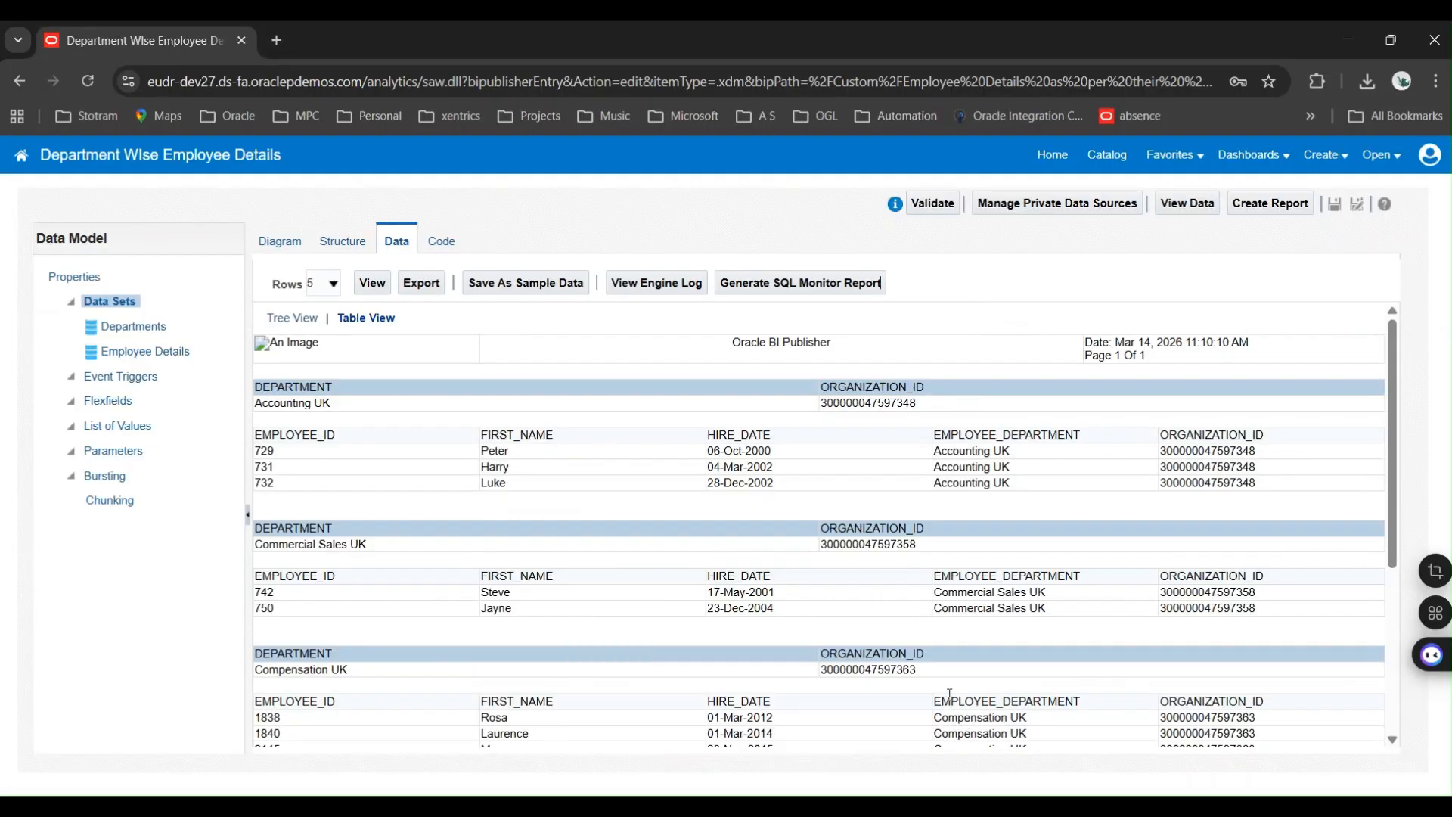
left_click(338, 242)
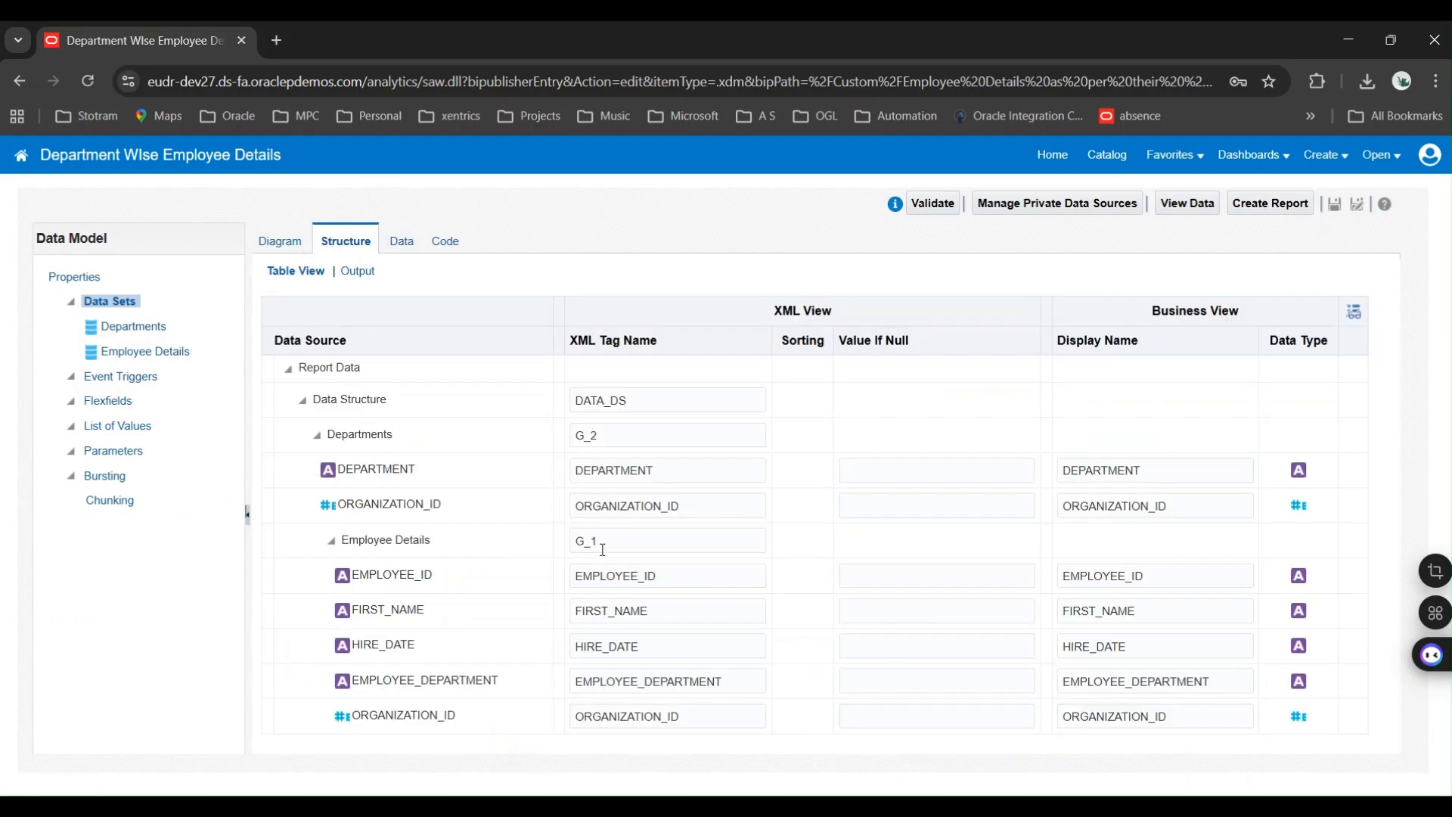
left_click(1345, 43)
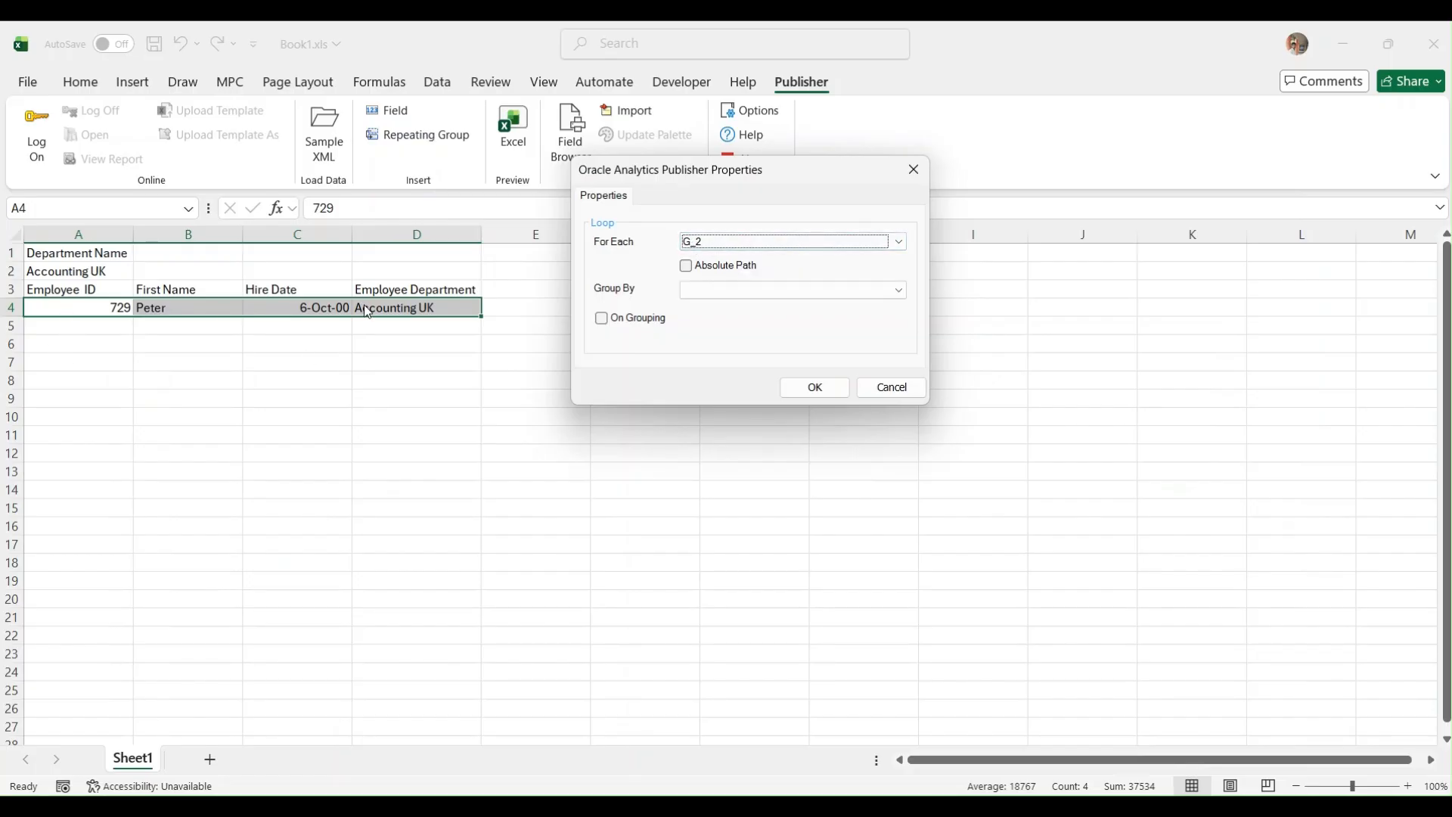
- Set the employee row's repeating group to loop for each G_1 and apply it
left_click(693, 241)
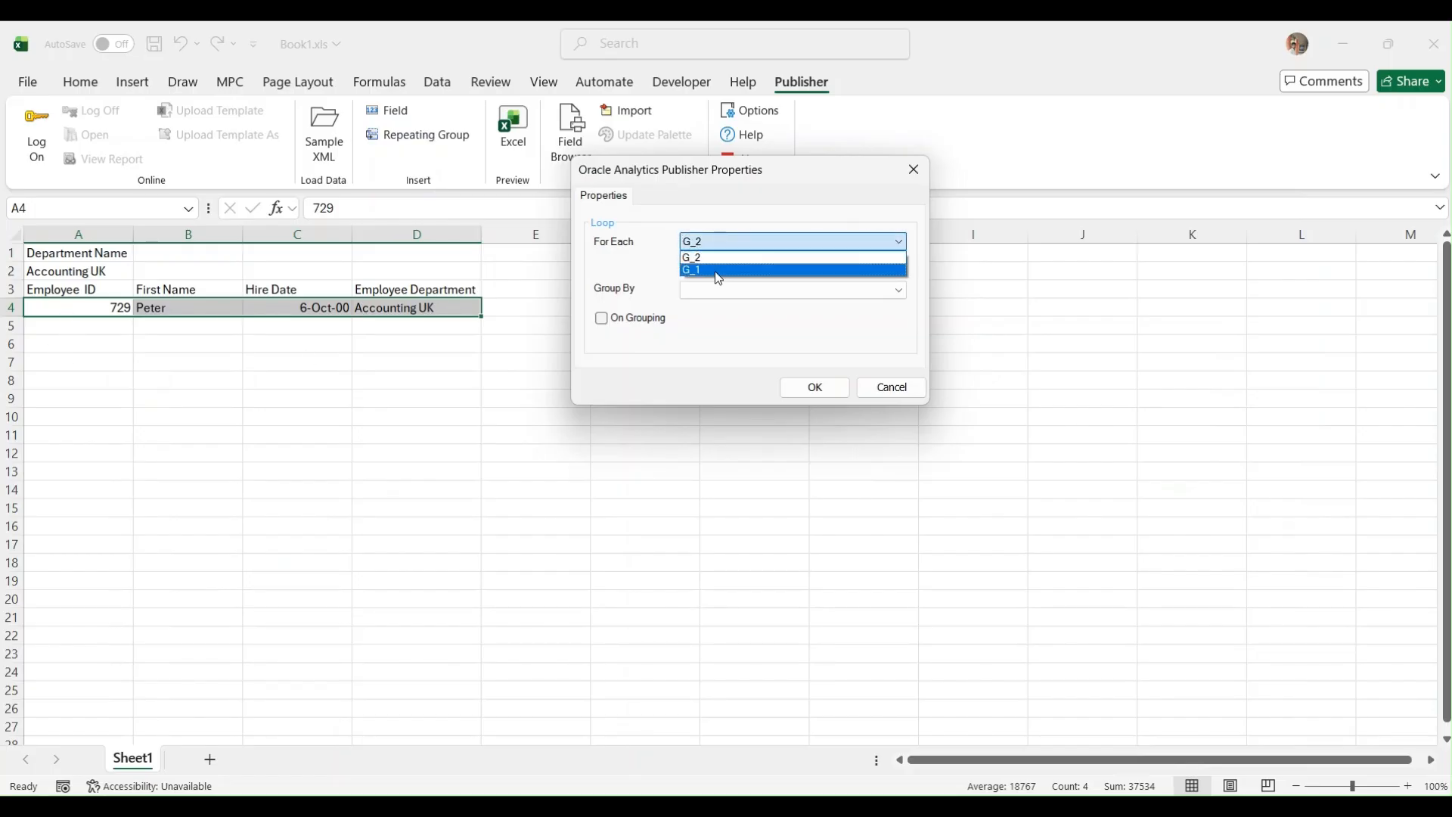
left_click(716, 270)
left_click(811, 387)
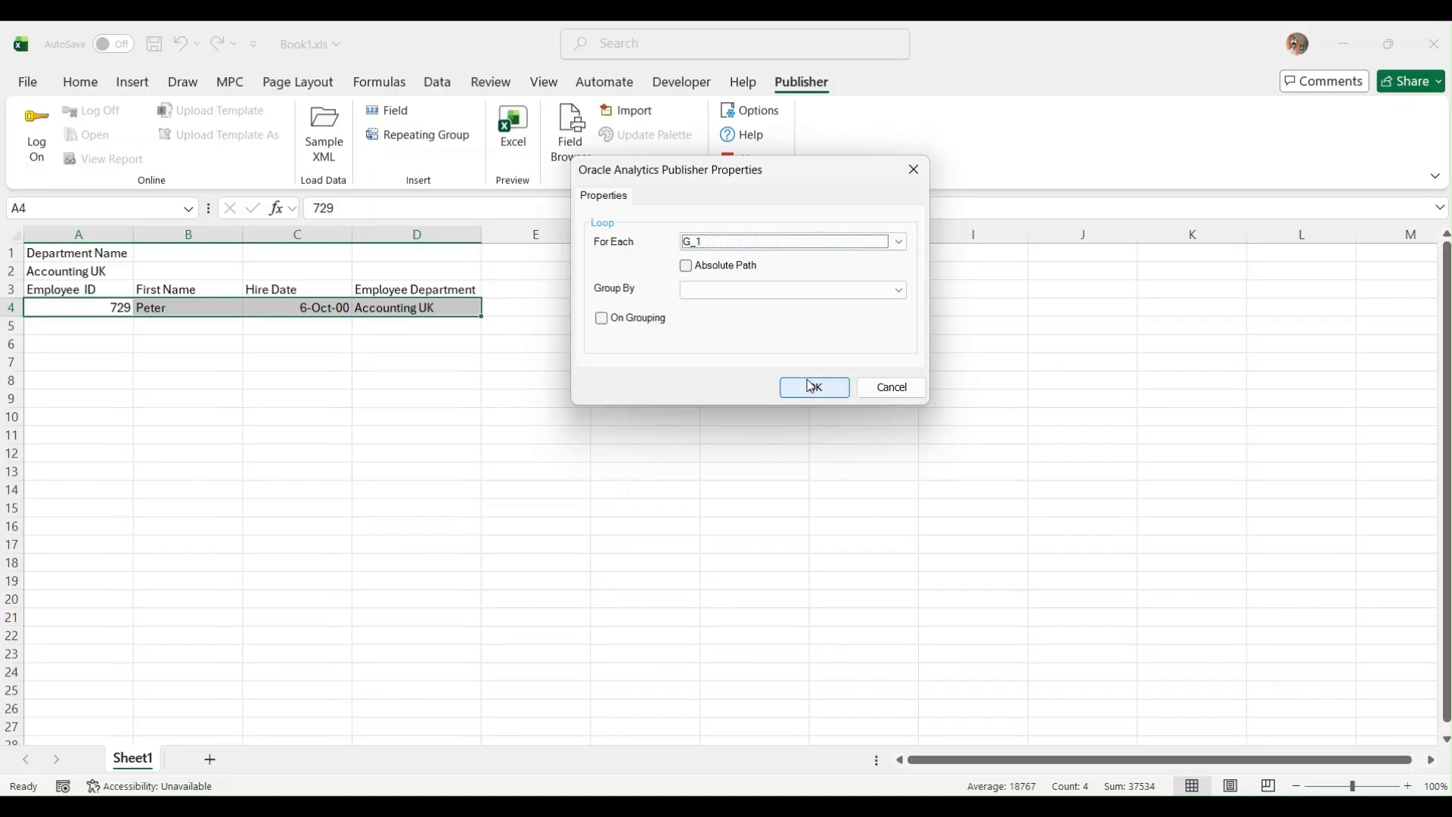
left_click(134, 210)
left_click(124, 328)
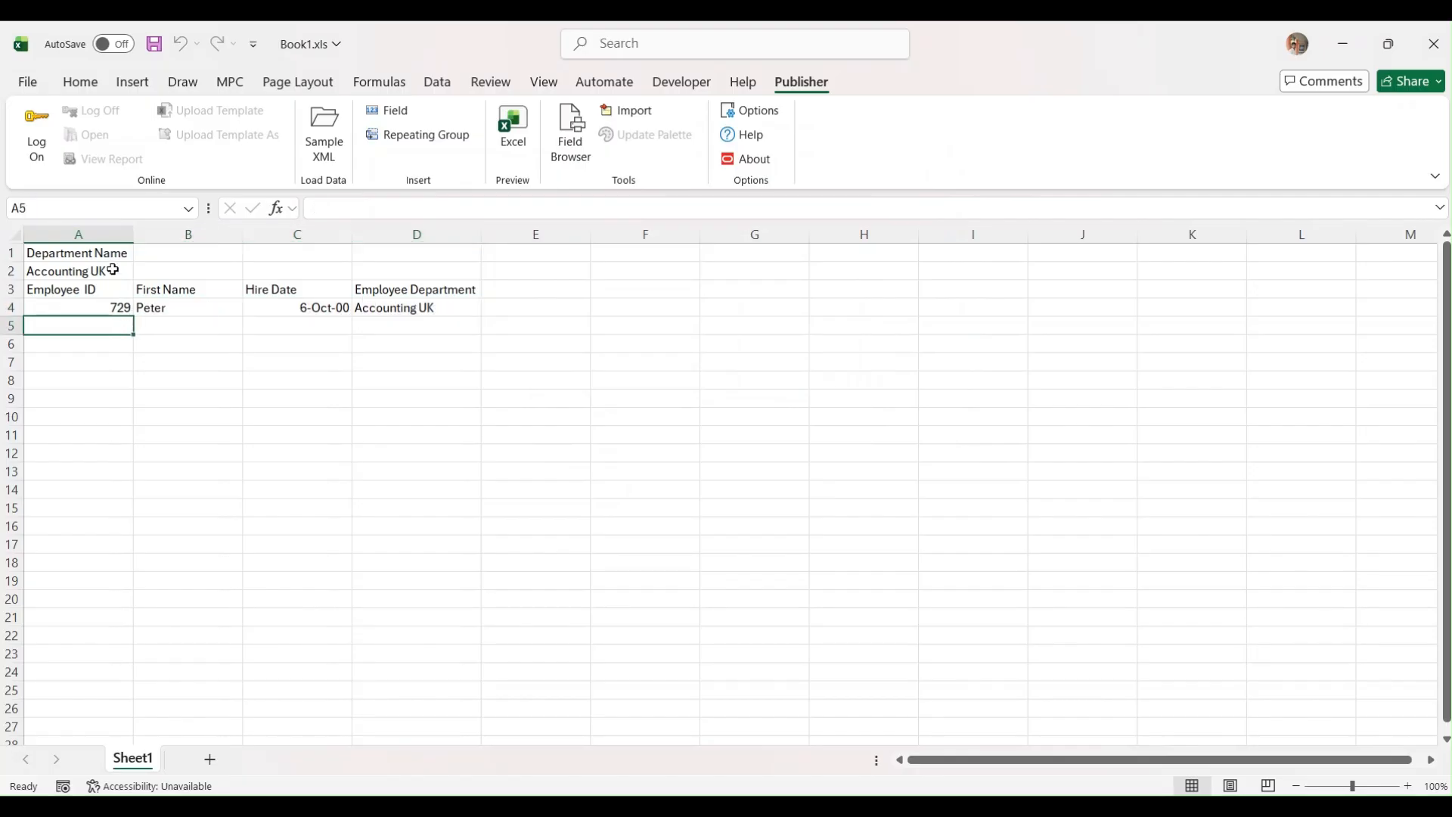
- Insert an outer repeating group over cells A1 to D4 that loops for each G_2
left_click(95, 251)
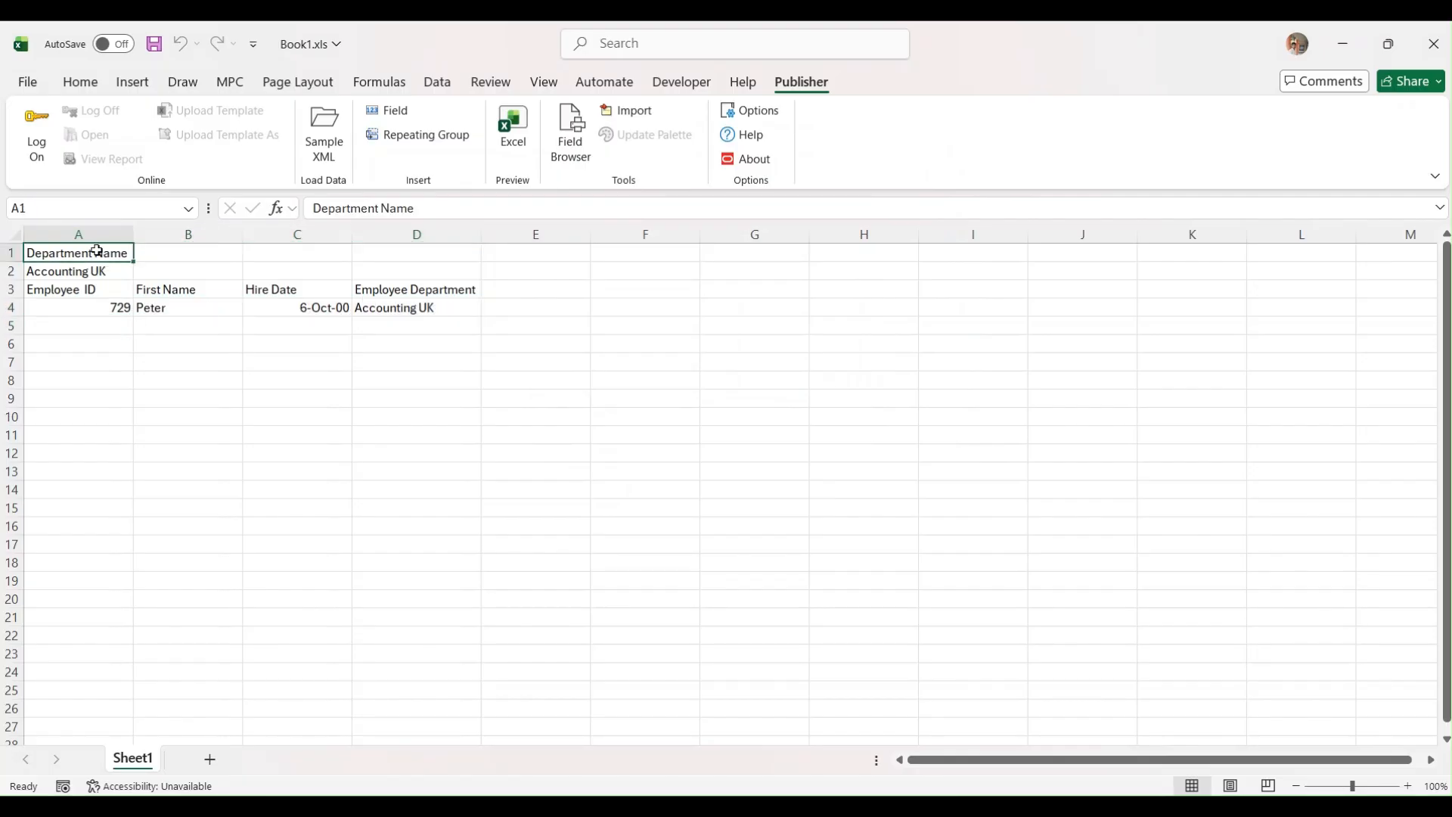
left_click_drag(80, 249, 430, 306)
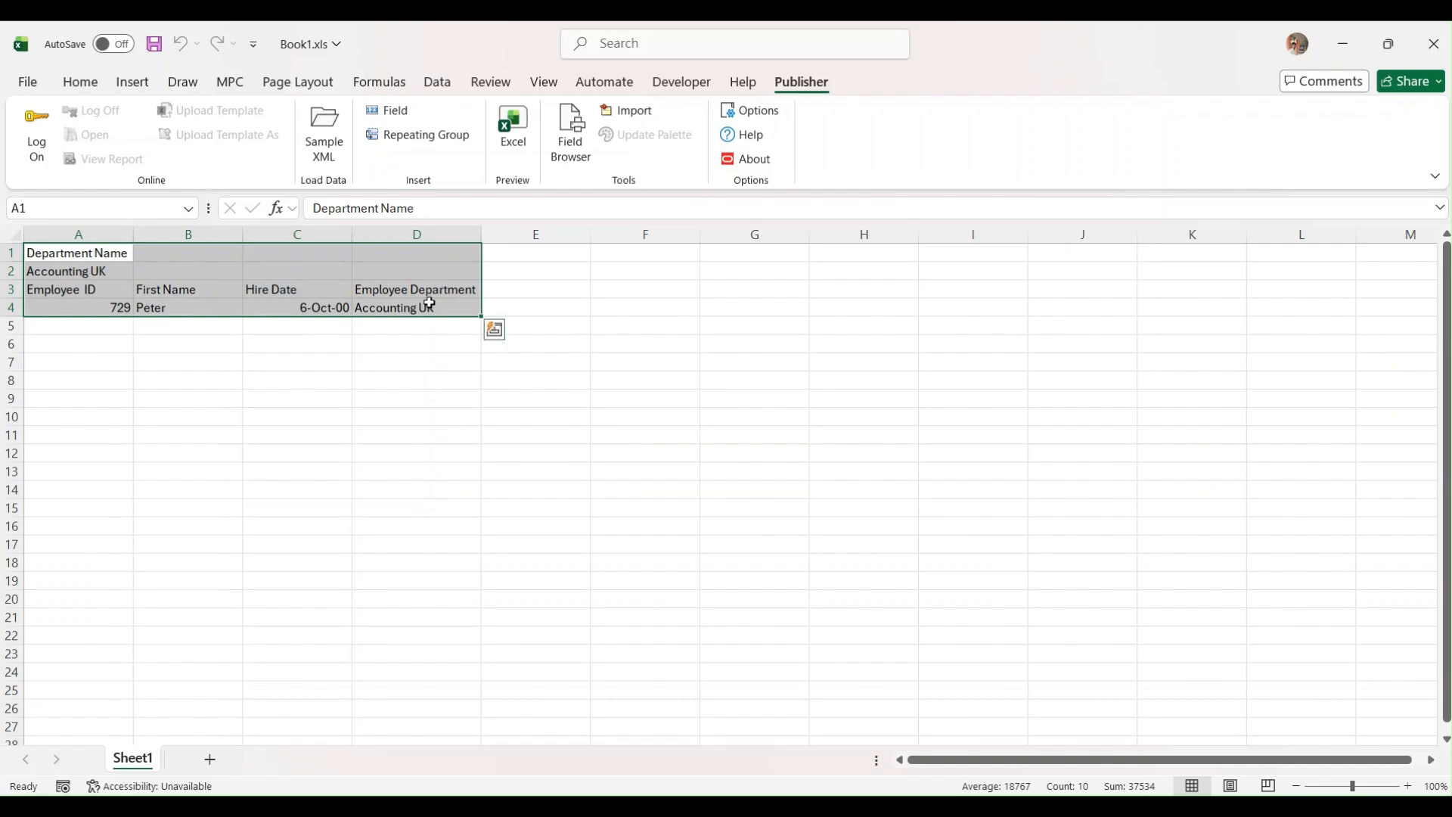
left_click_drag(129, 259, 404, 301)
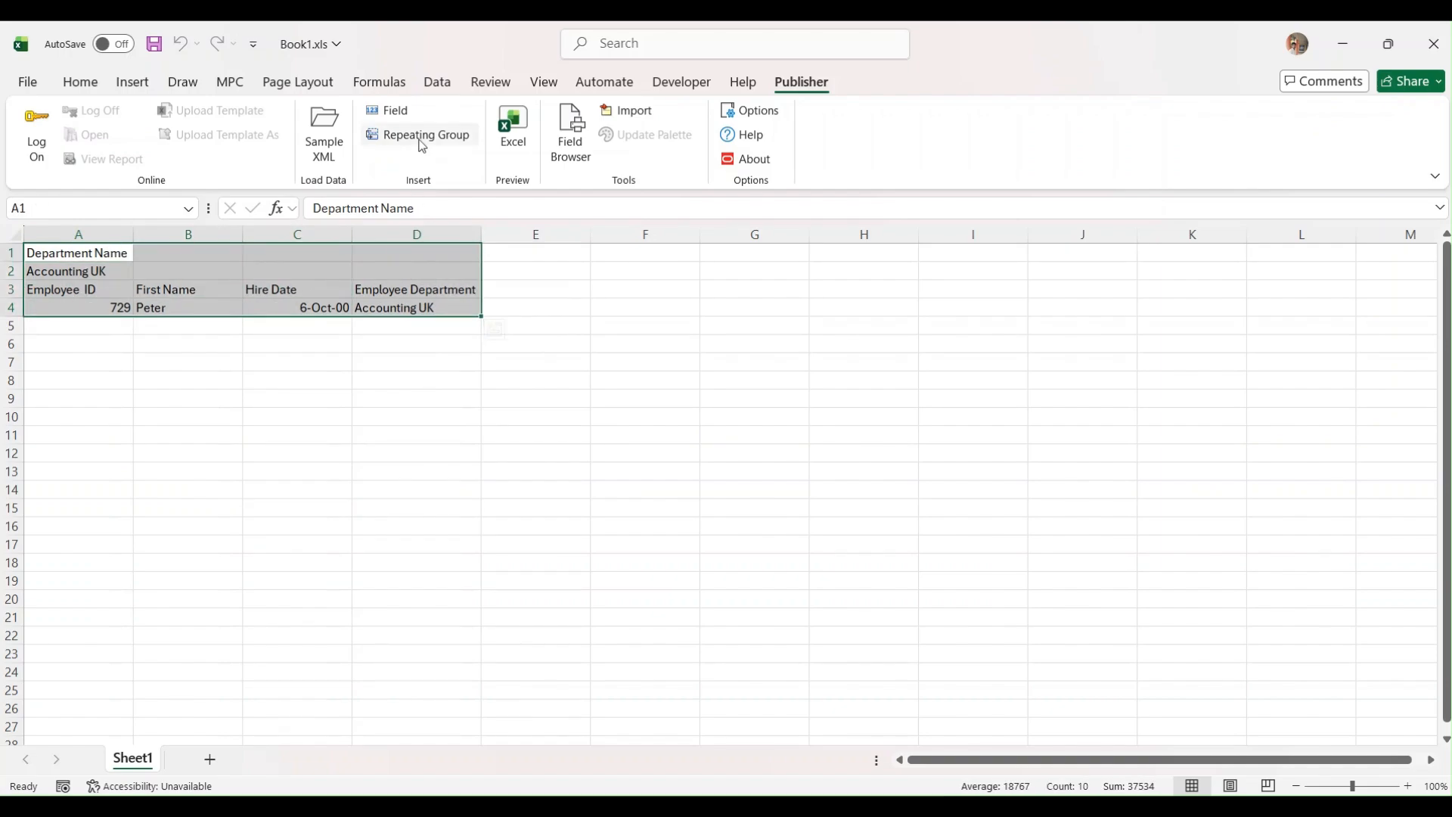
left_click(422, 142)
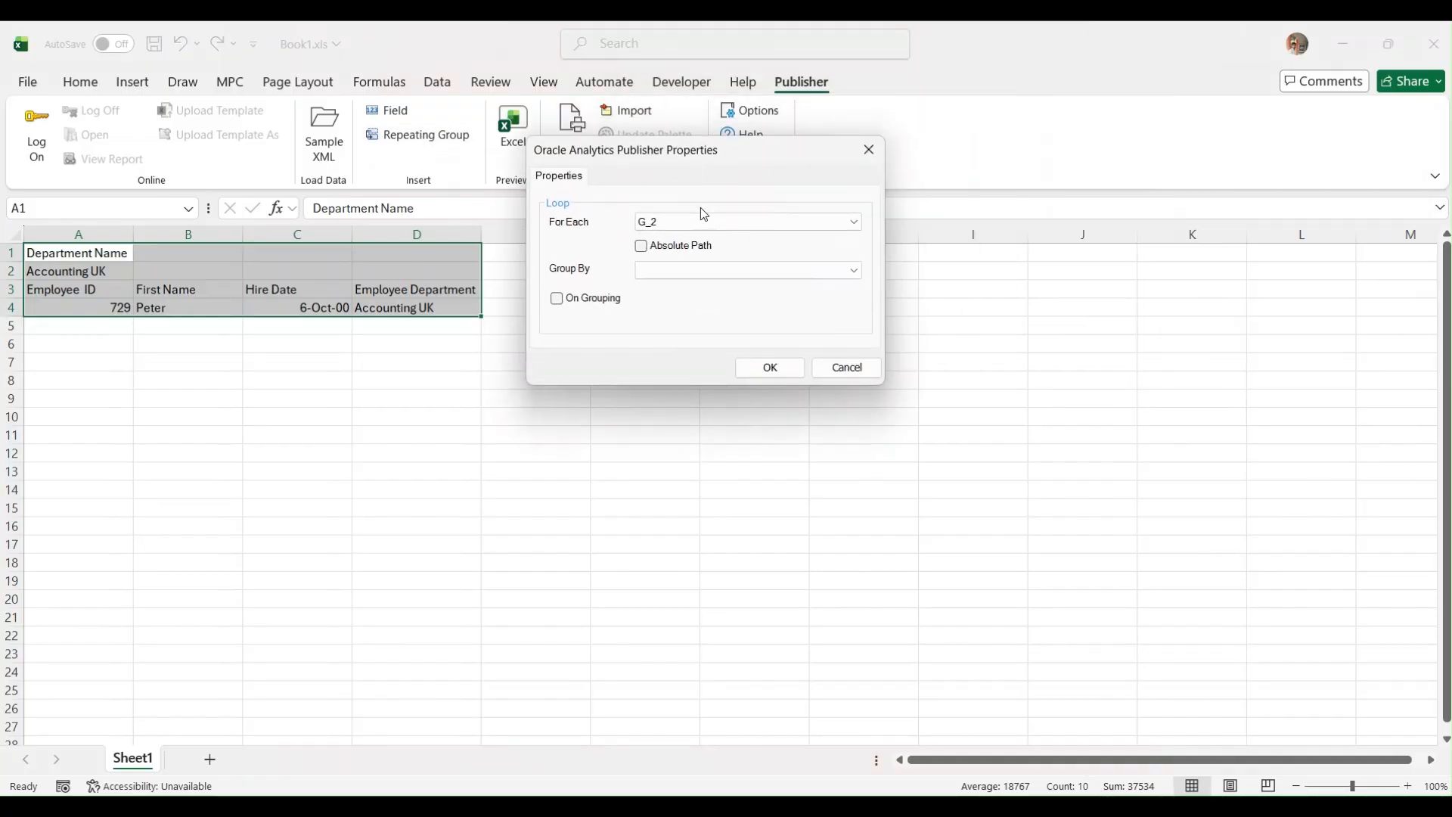
left_click(706, 221)
left_click(700, 238)
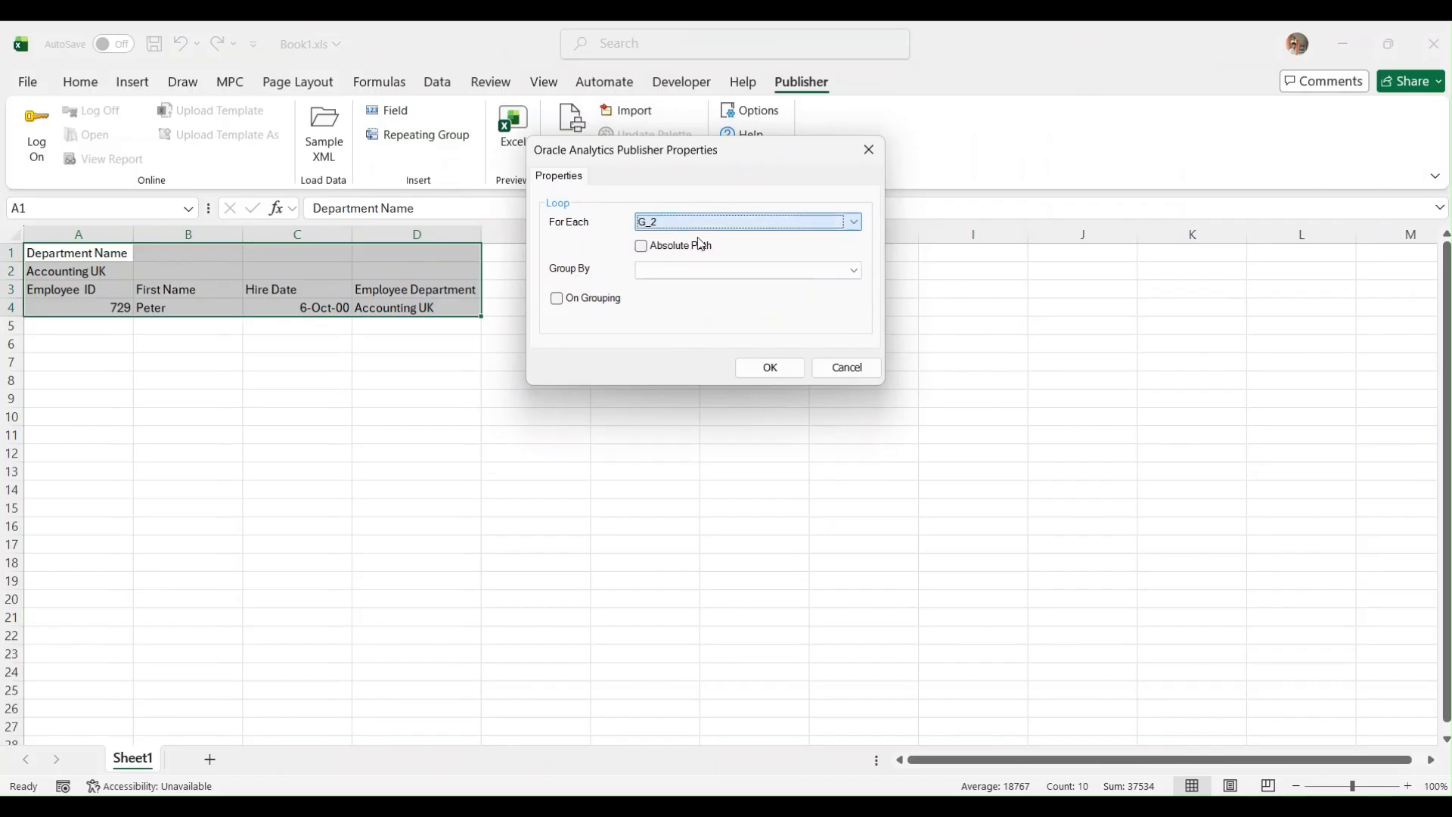
left_click(769, 367)
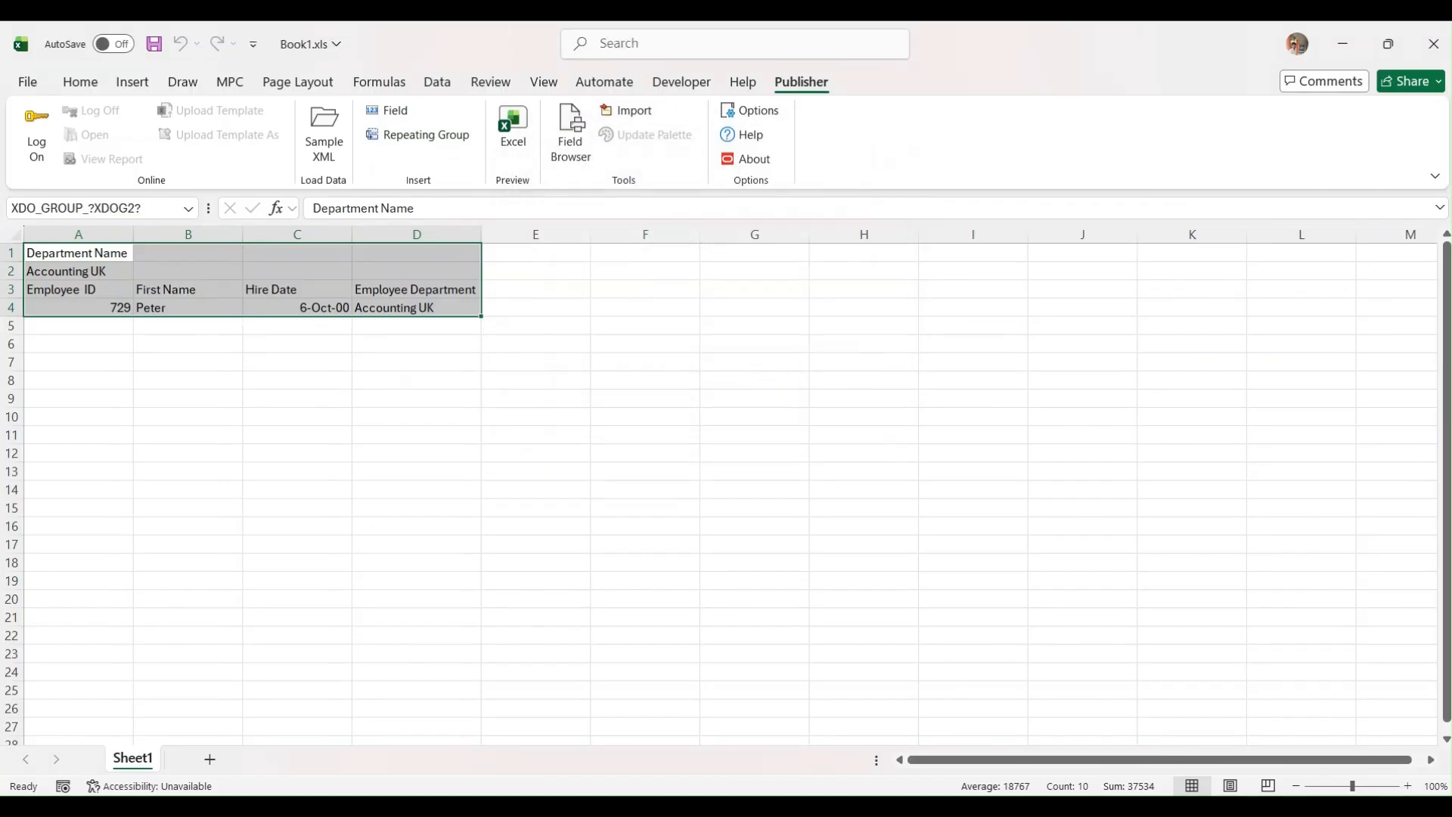
- In Chrome, check the Departments group tag in the data model structure, and return to the Excel workbook
left_click(826, 749)
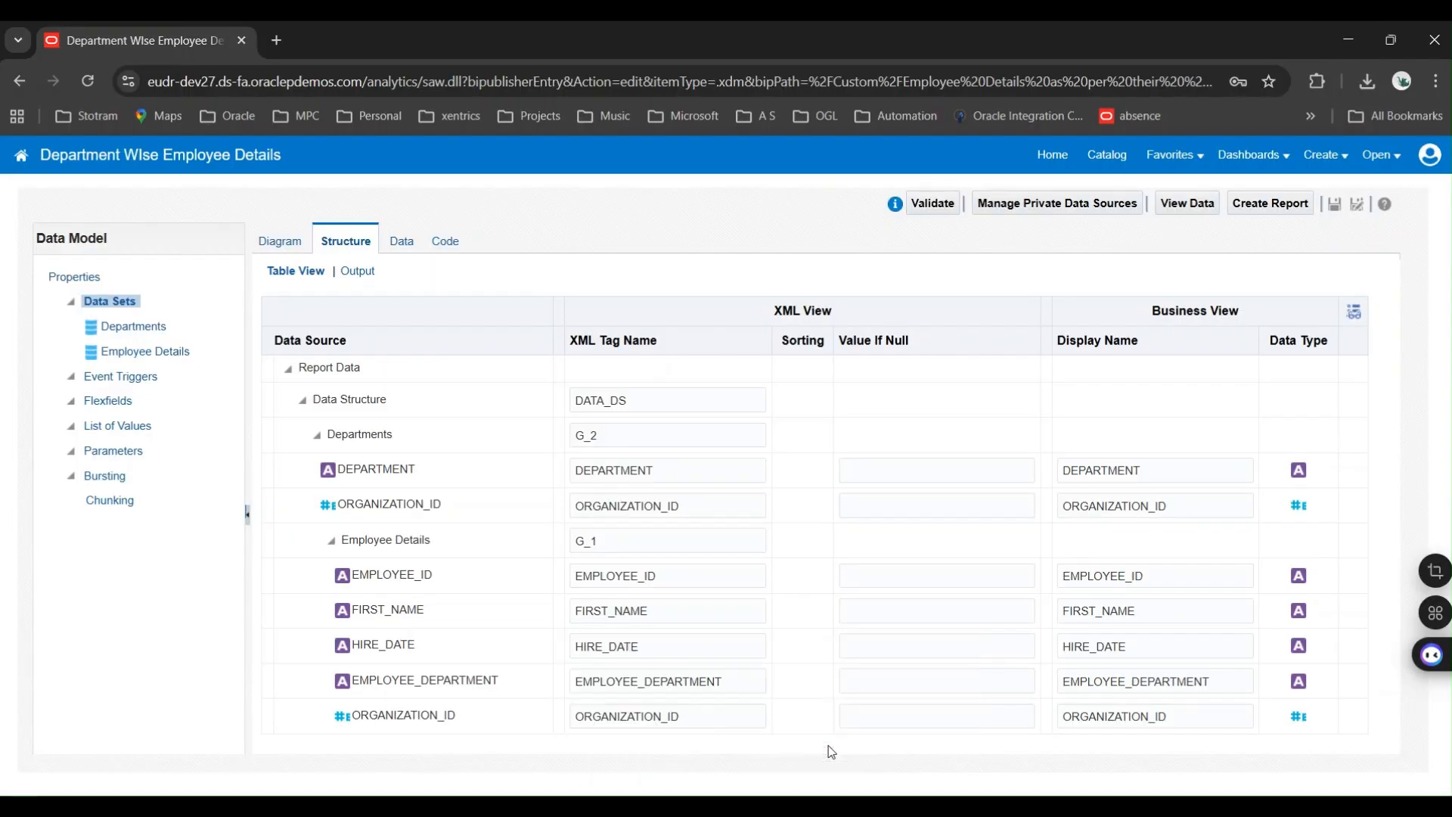
left_click_drag(606, 434, 572, 435)
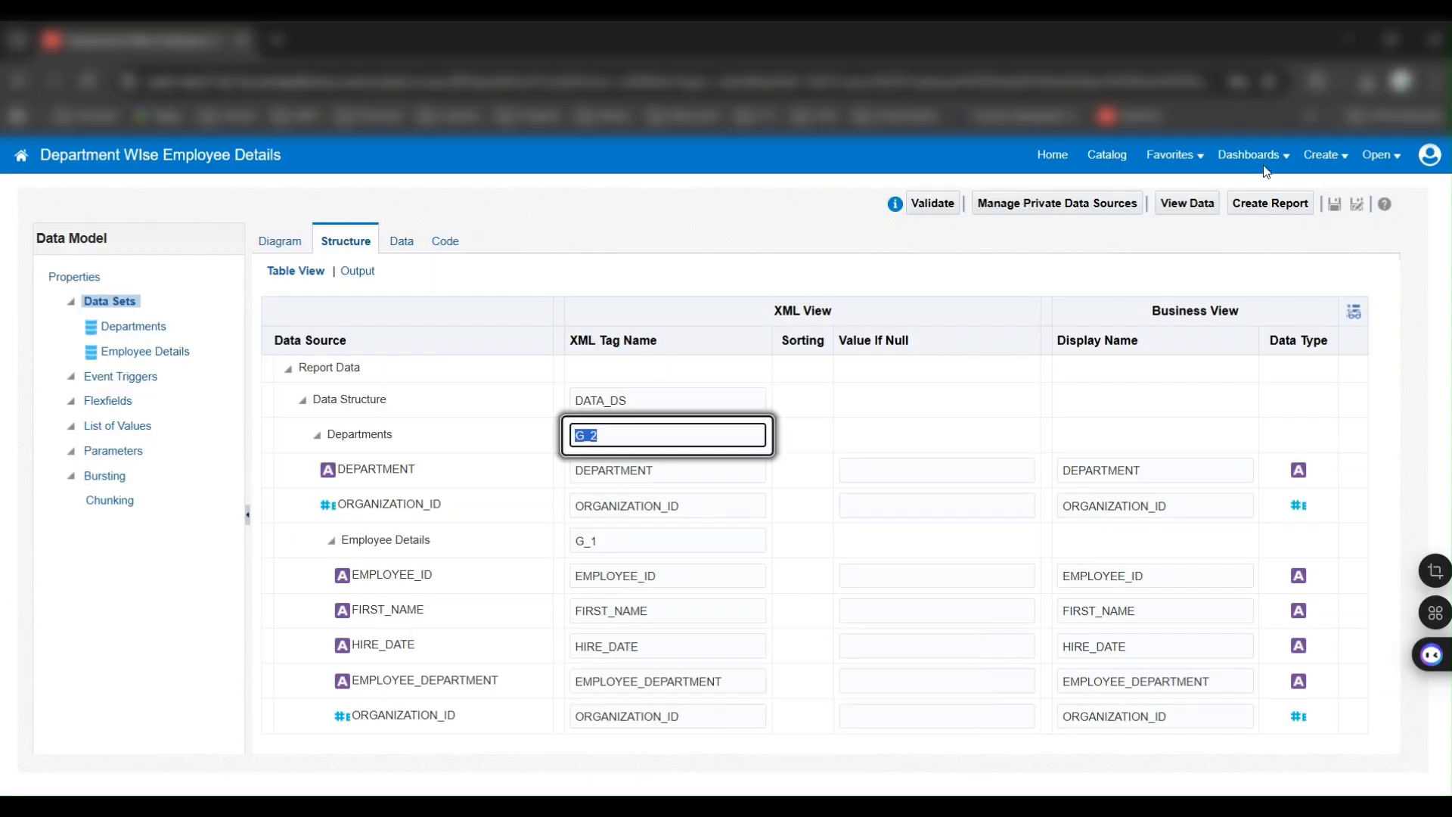
left_click(1349, 41)
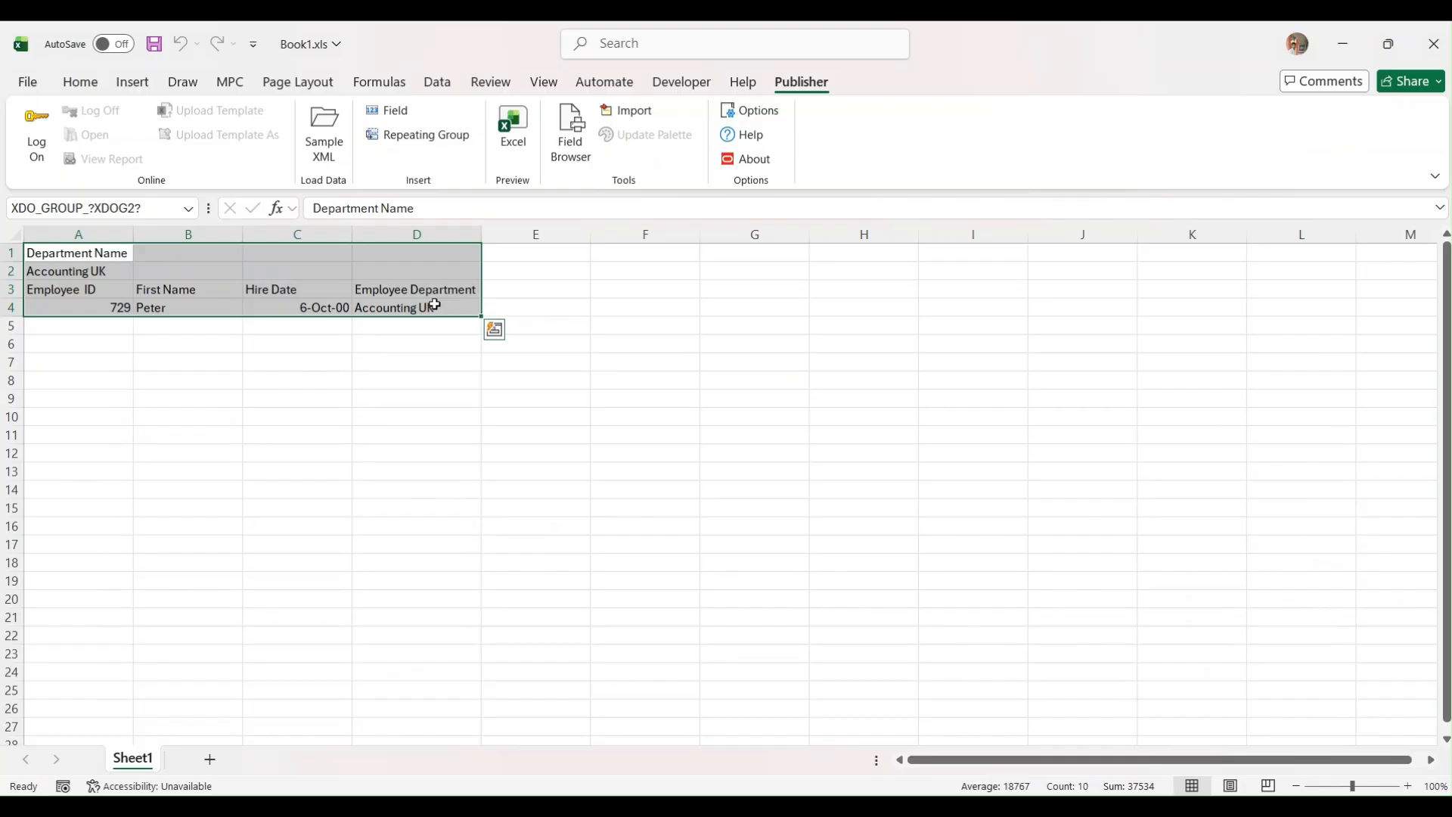
- Format the Department Name heading in A1 with a medium blue fill and bold white text
left_click(109, 256)
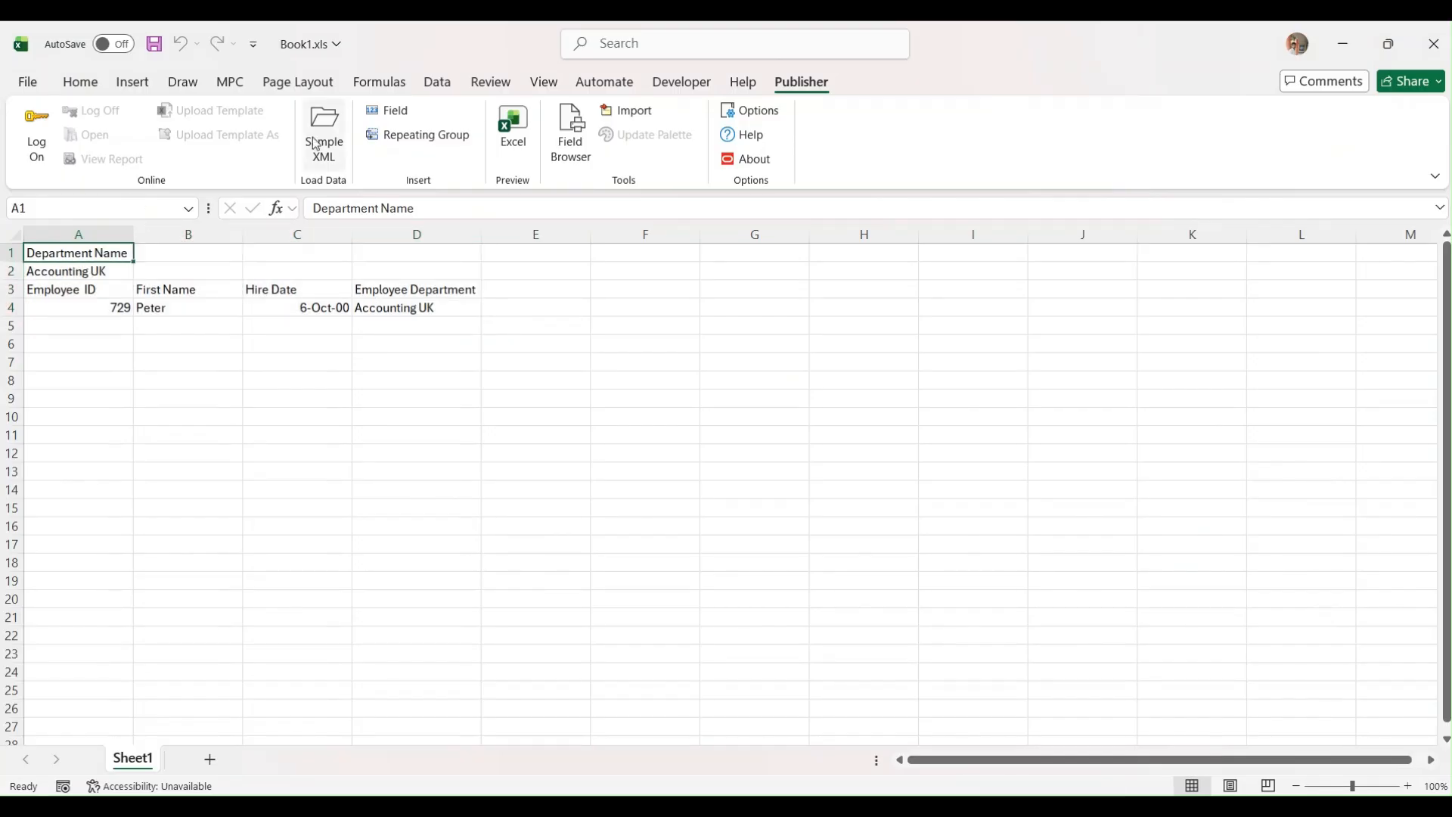
left_click(77, 82)
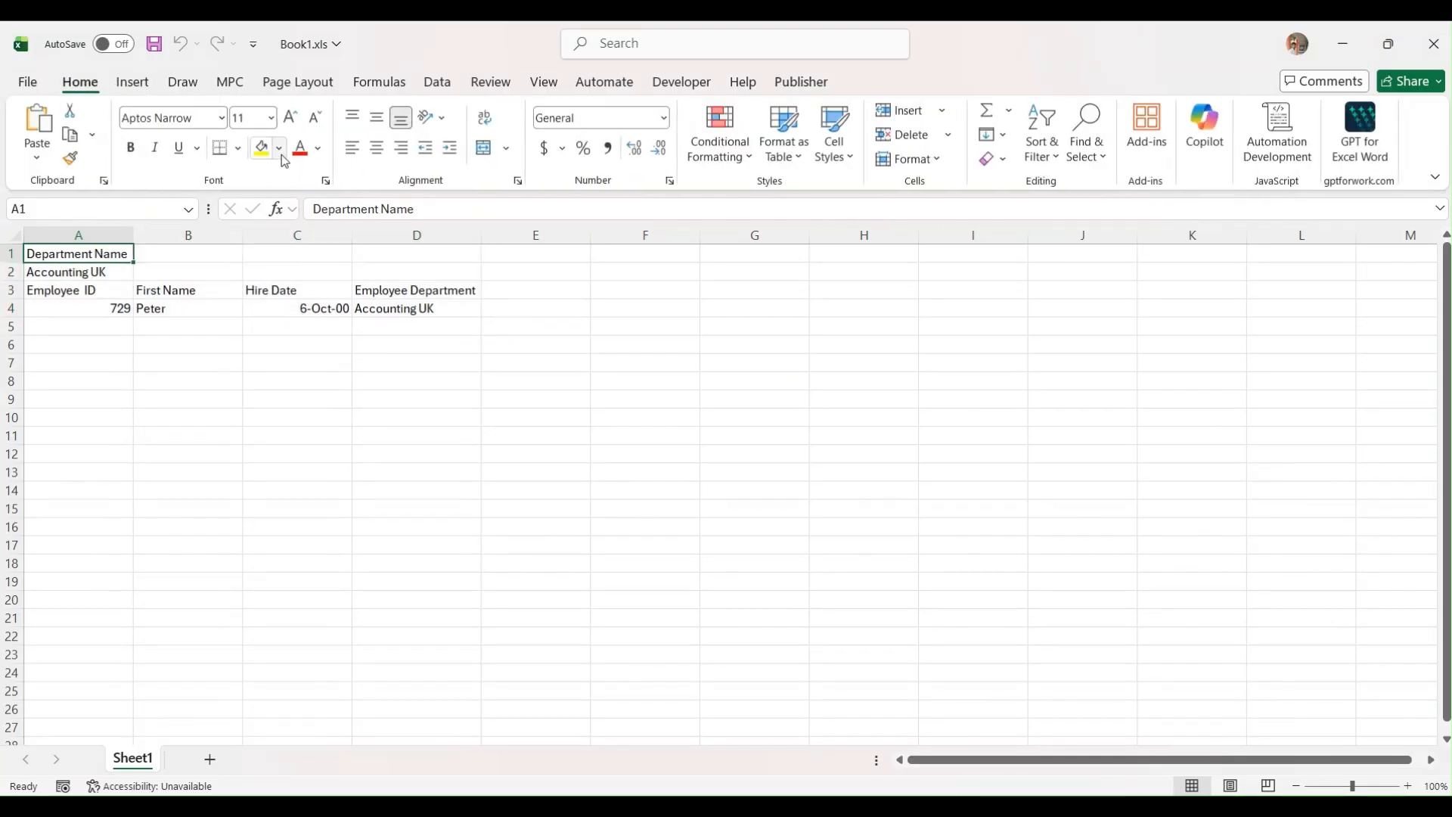
left_click(281, 155)
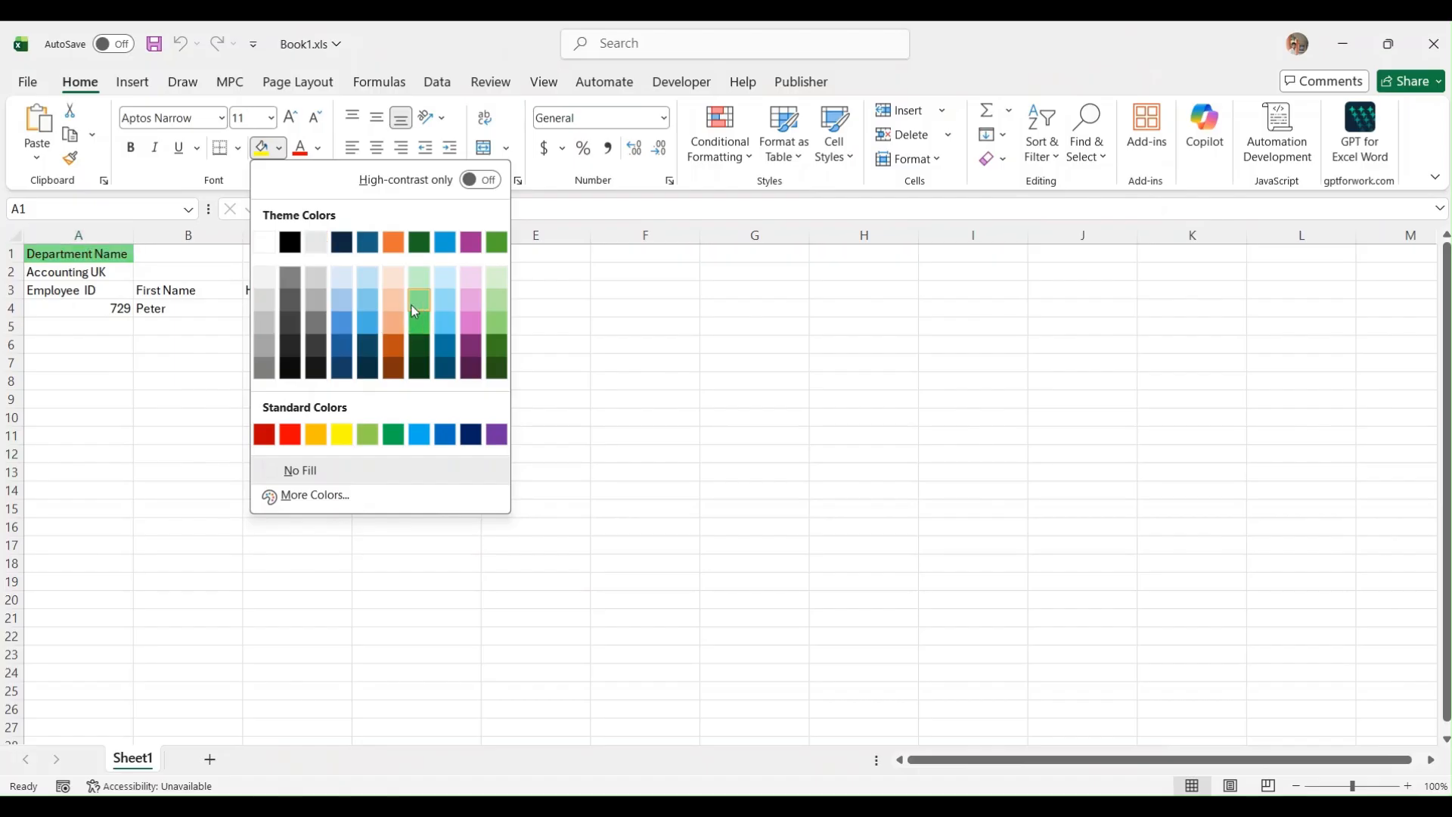
left_click(344, 323)
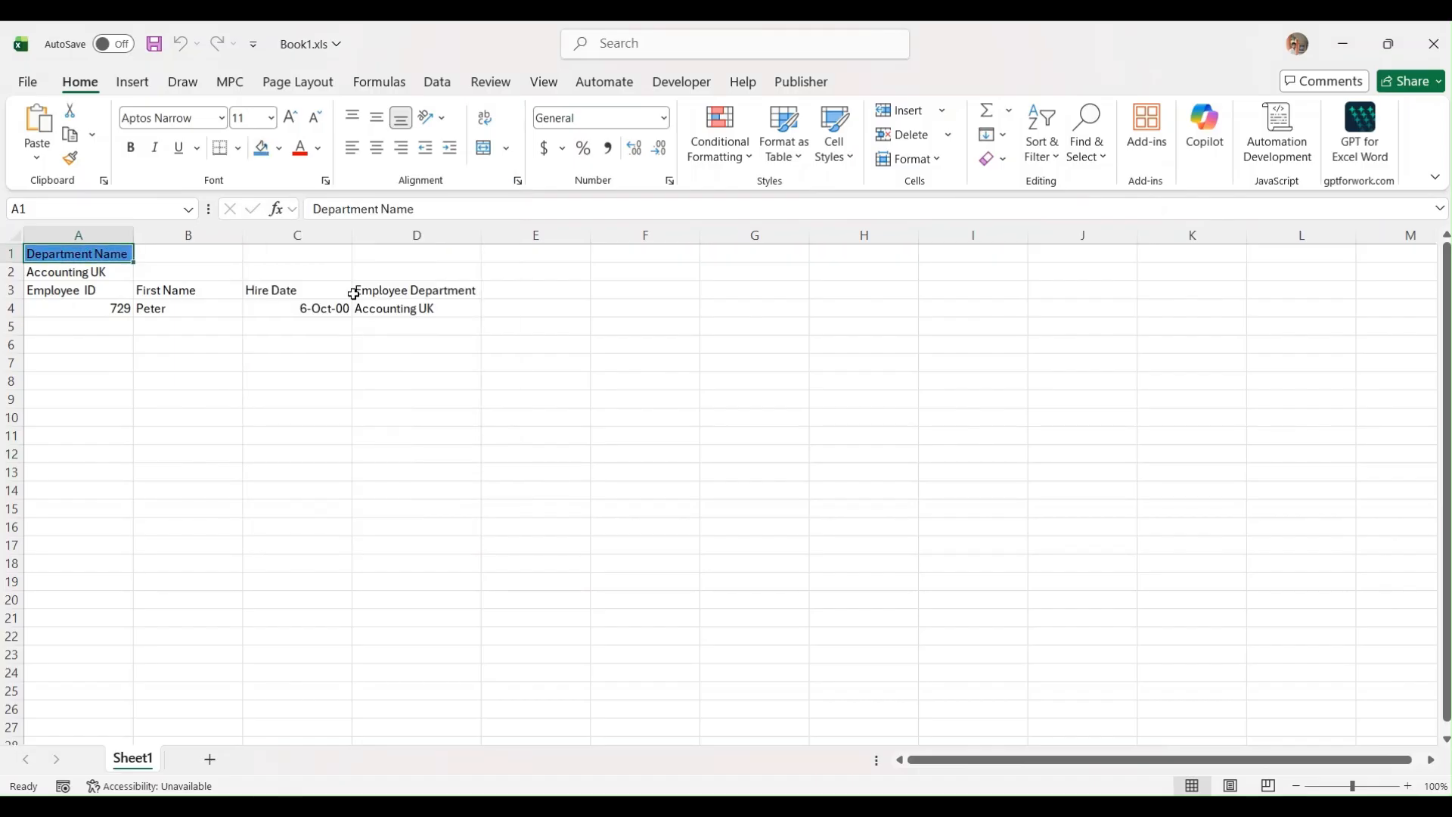
left_click(317, 149)
left_click(313, 274)
left_click(130, 147)
- Apply the same blue fill and bold white text to the employee column headings in A3 to D3
left_click(123, 288)
left_click_drag(124, 288, 415, 288)
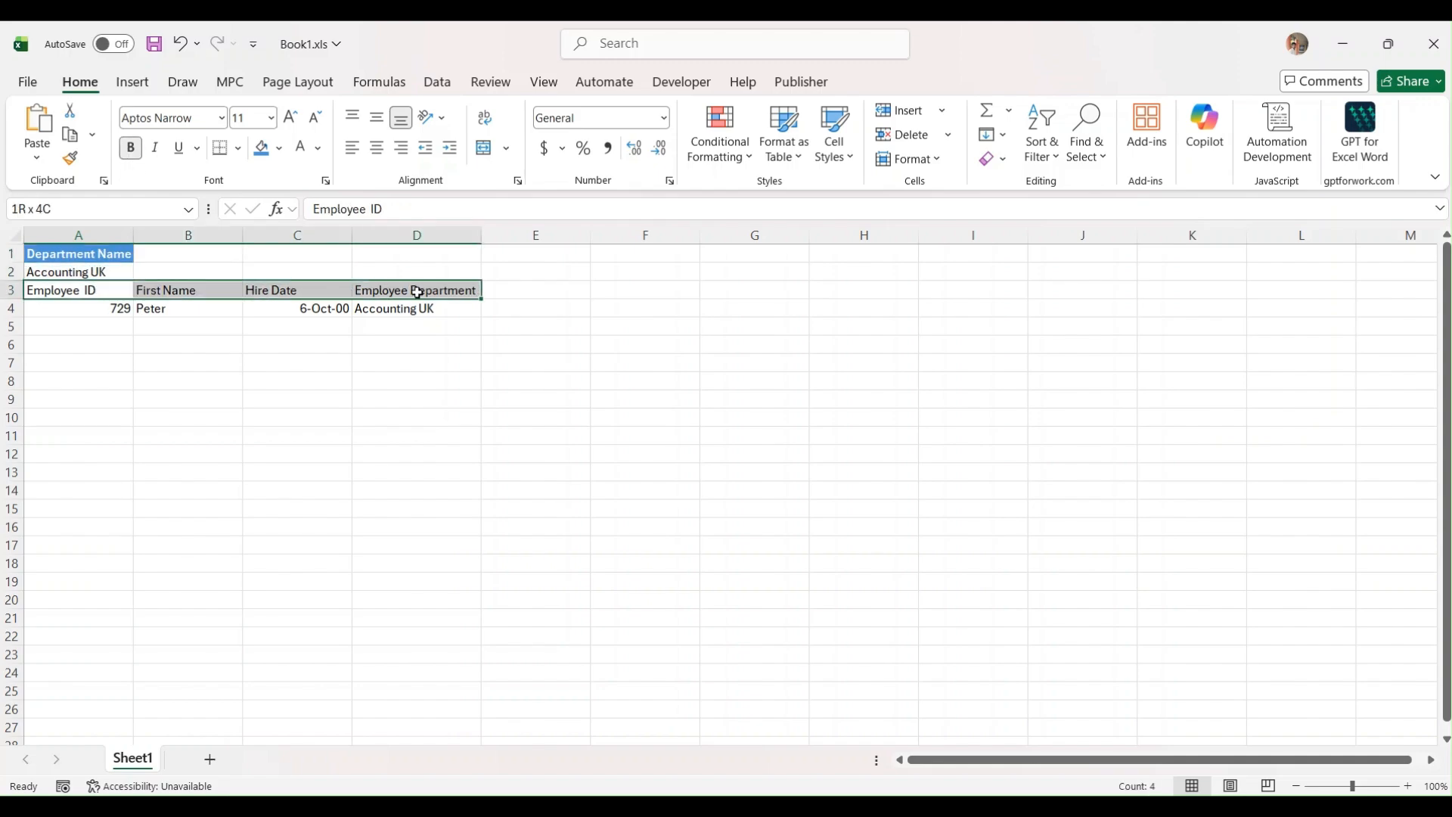
left_click(263, 148)
left_click(300, 148)
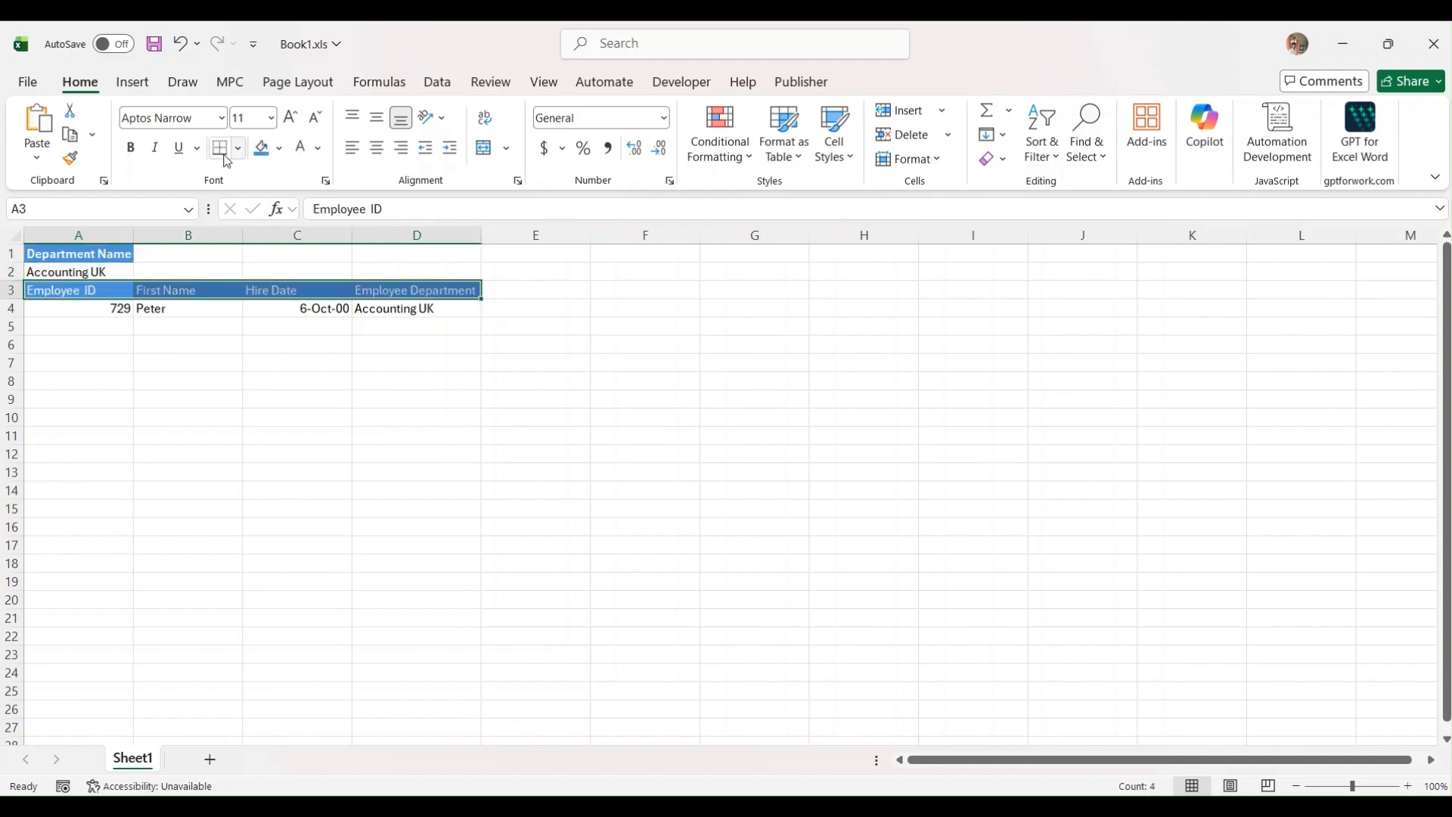
left_click(130, 147)
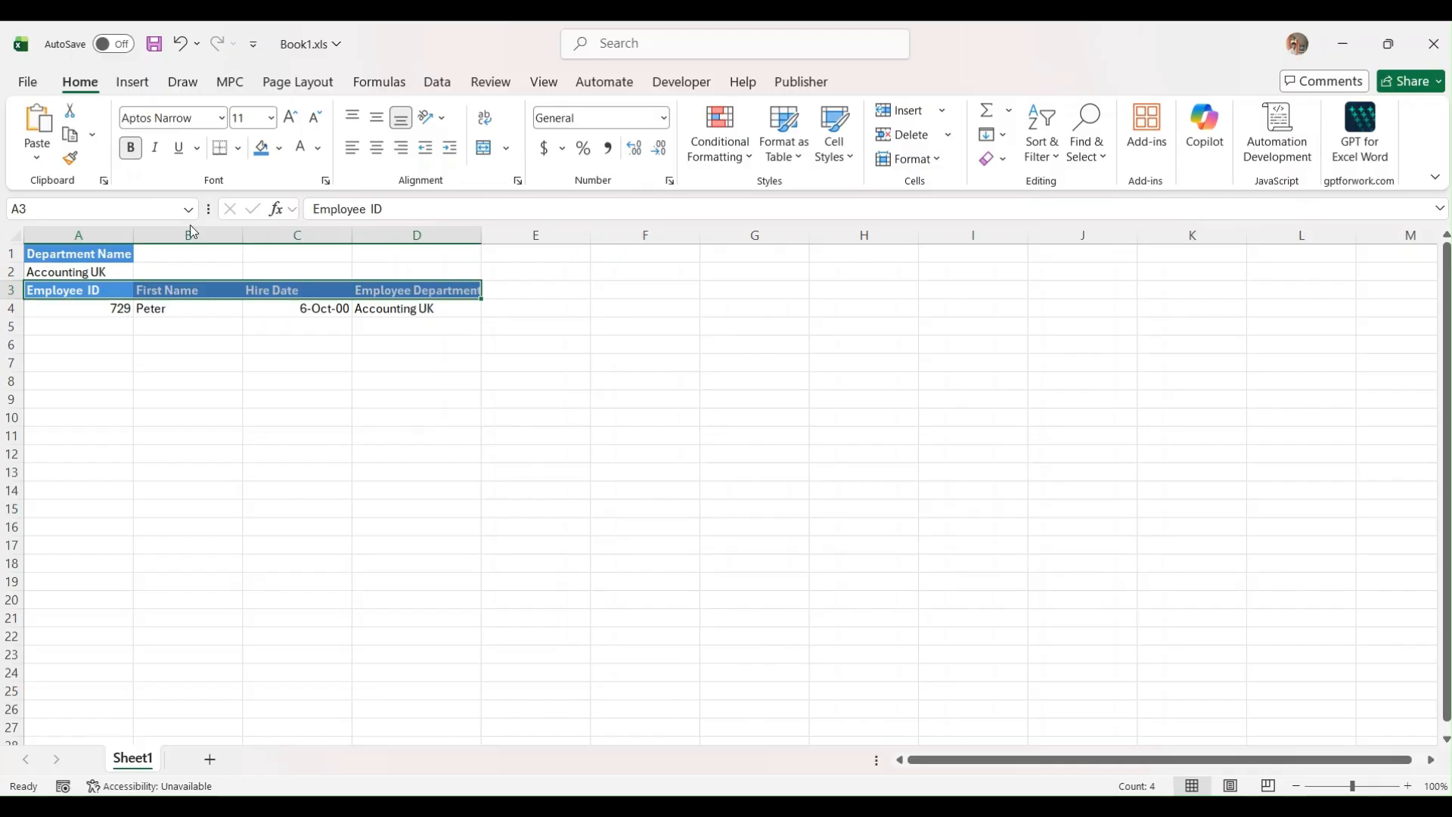
- Preview the template as Excel output from Publisher, continuing past the compatibility check
left_click(295, 311)
left_click(799, 81)
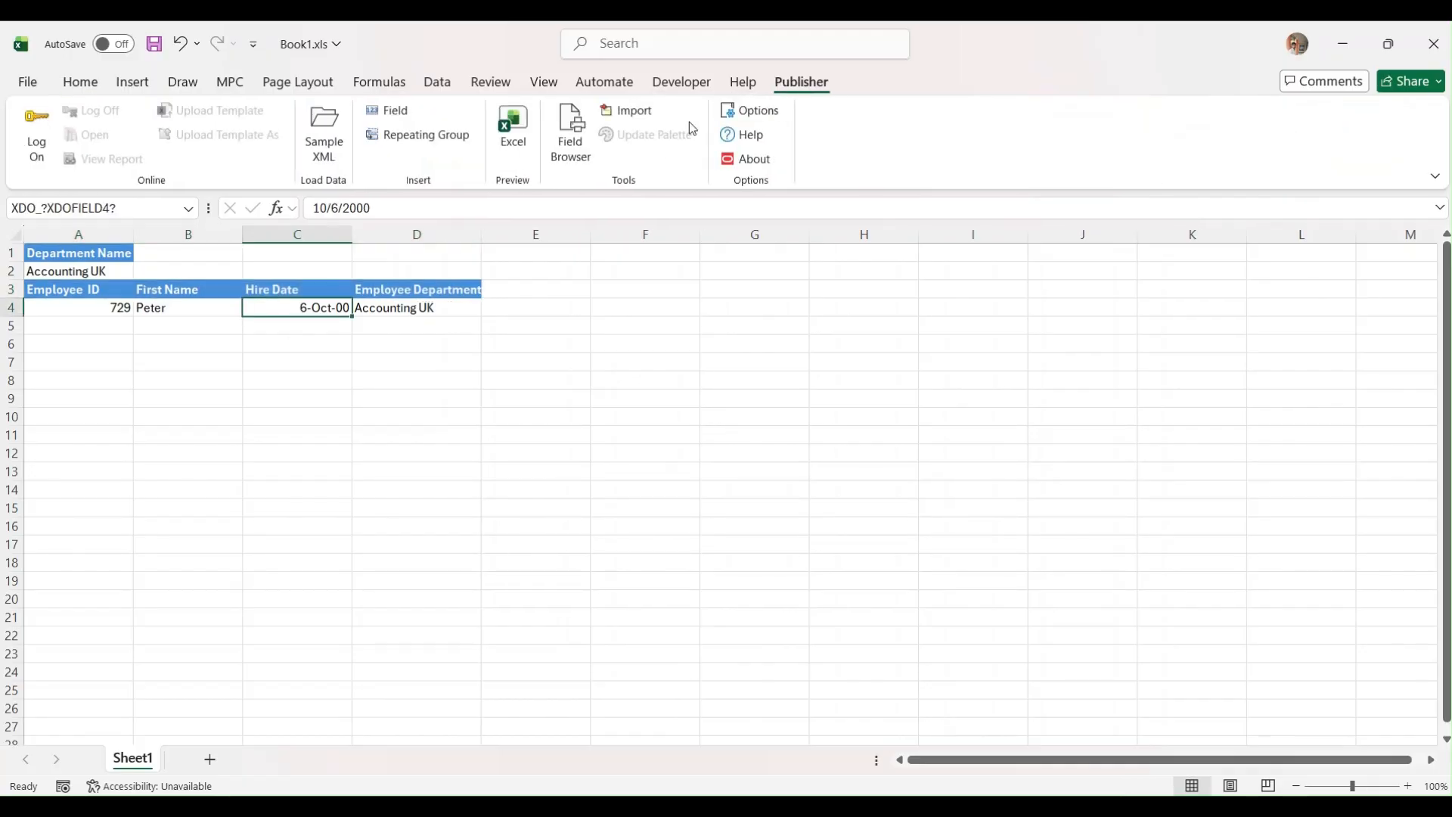
left_click(513, 144)
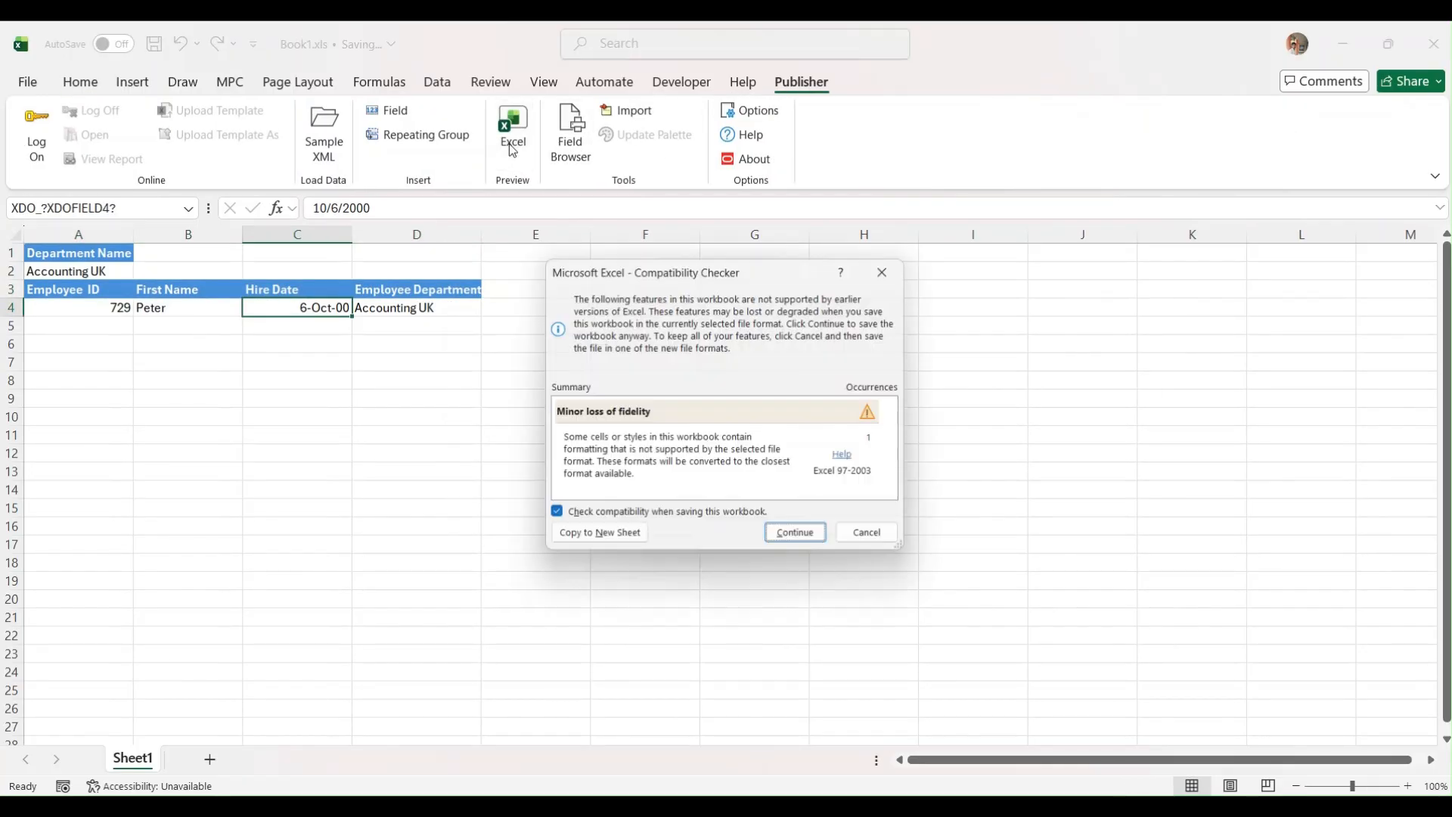
left_click(800, 540)
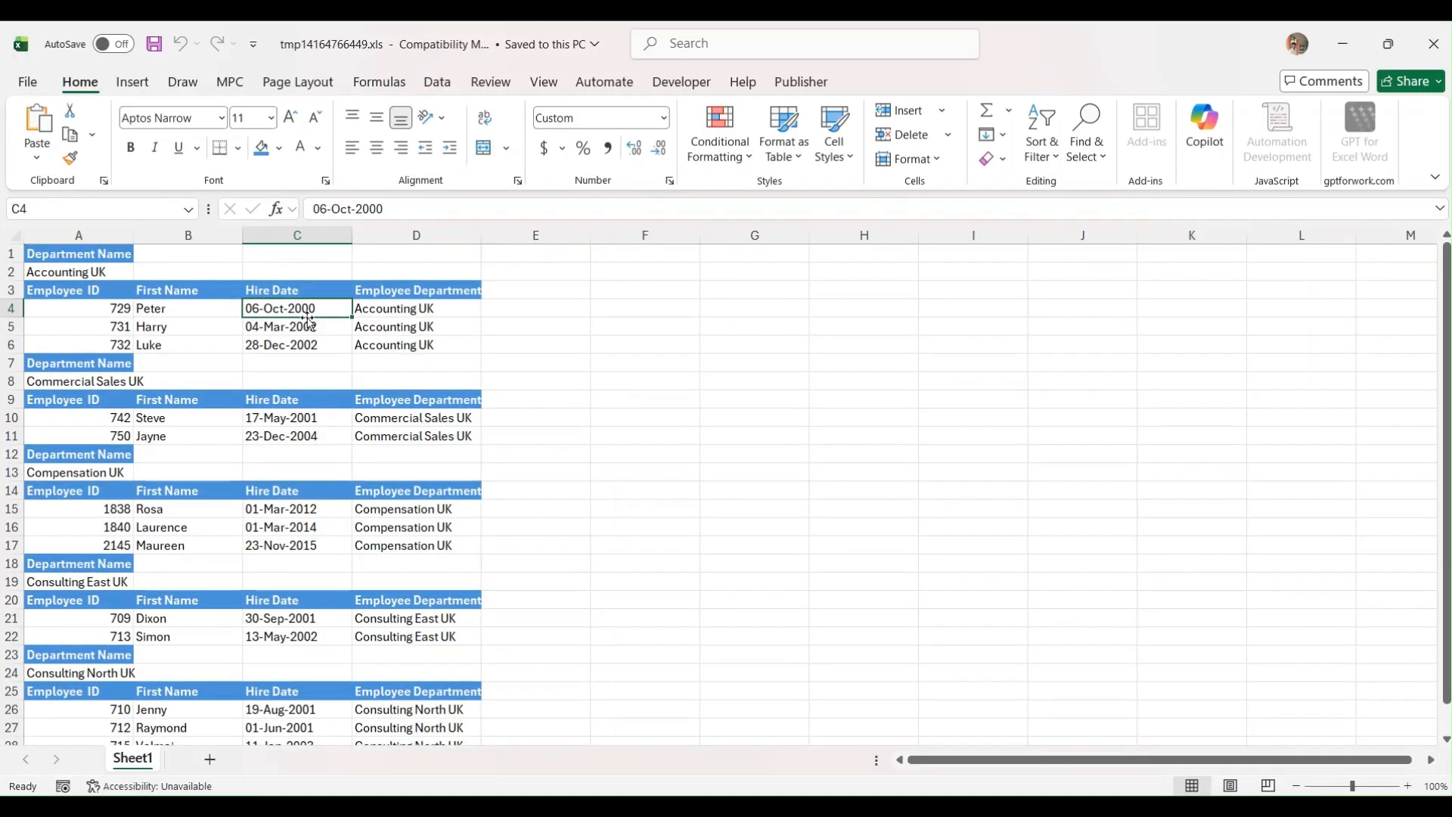
- Examine each department's employee rows in the preview against its department name, and return to the template workbook
left_click(46, 271)
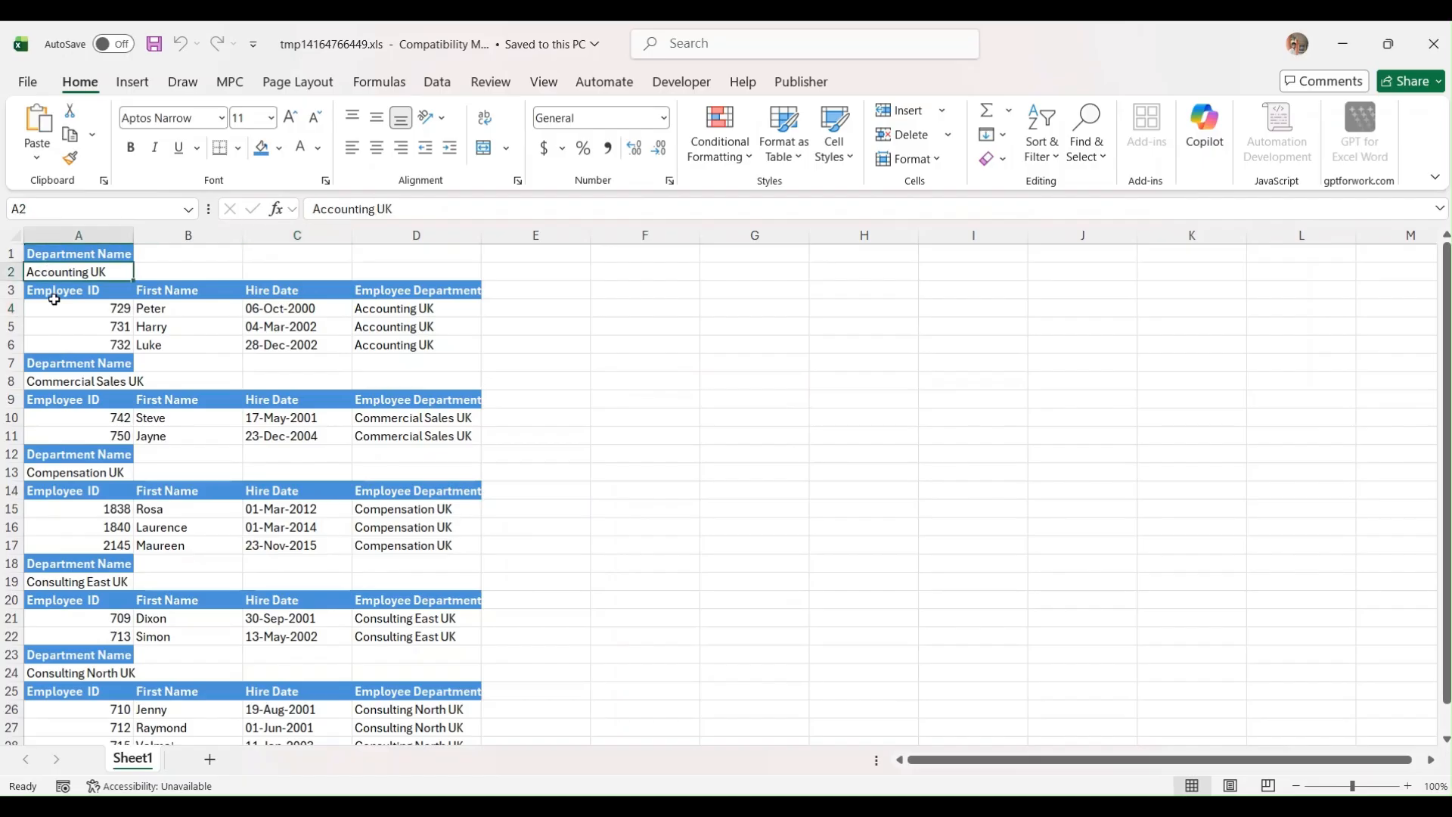
left_click_drag(53, 301, 393, 342)
left_click(55, 384)
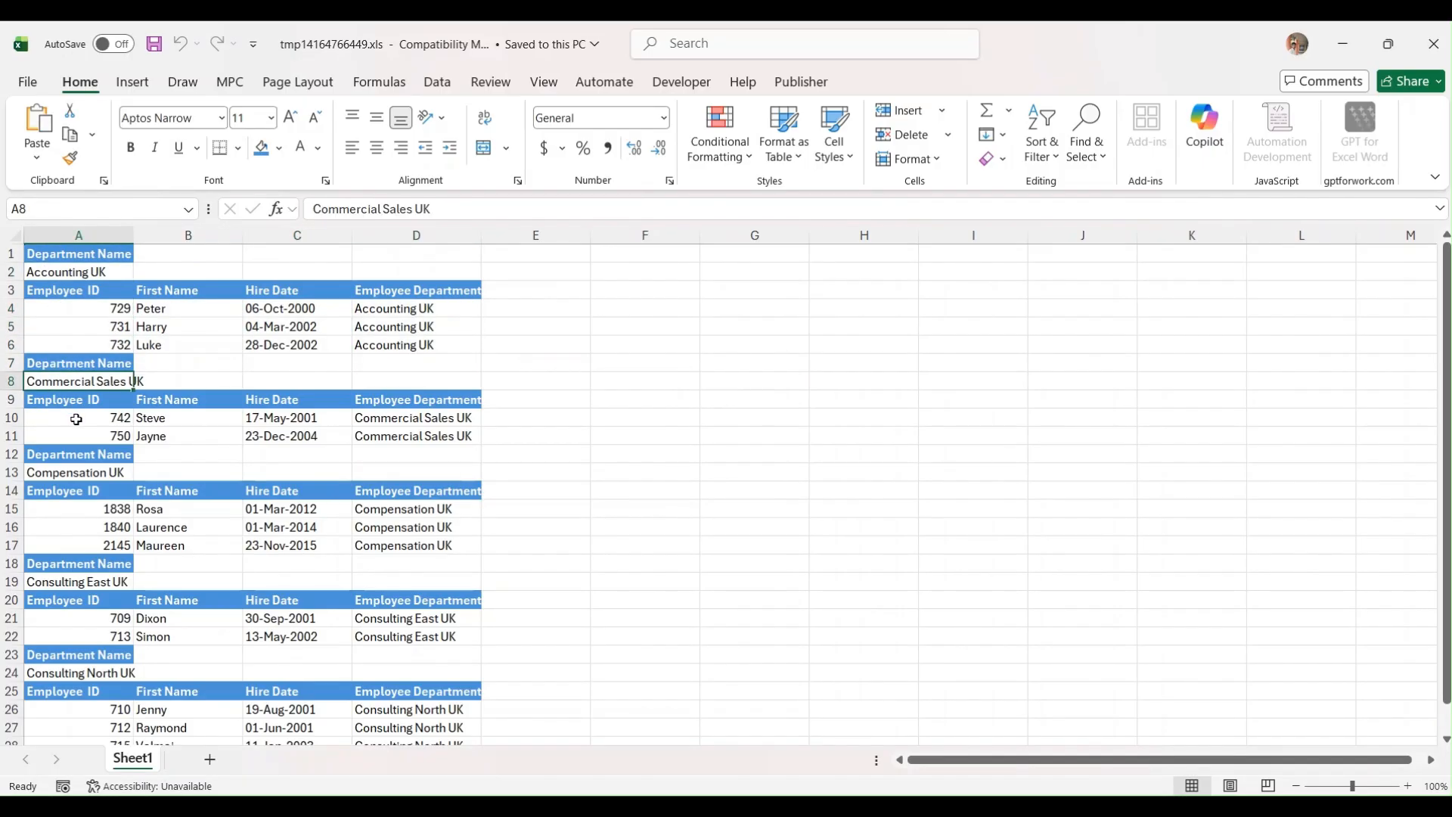
left_click_drag(74, 417, 367, 434)
left_click(104, 473)
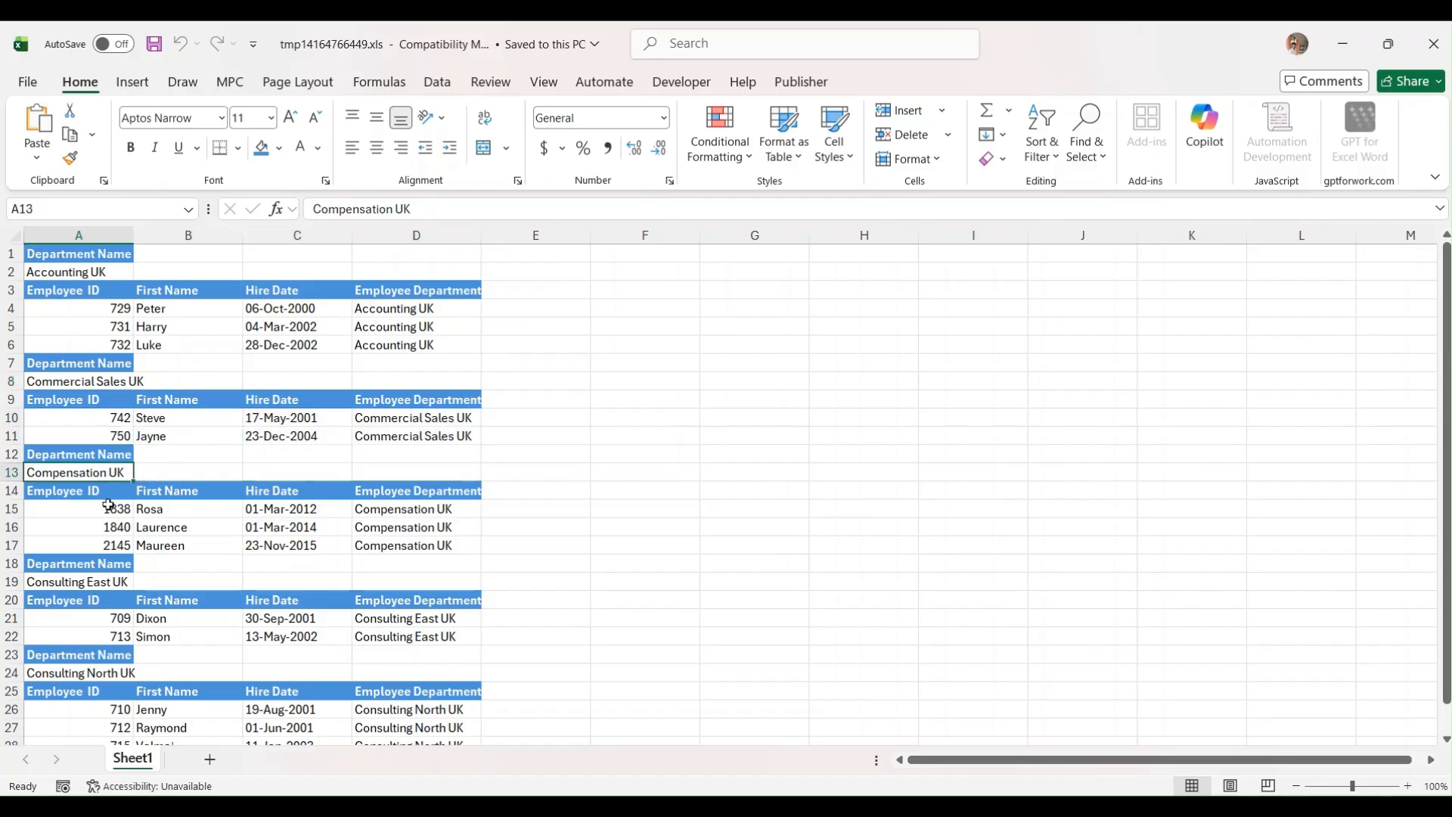
left_click_drag(109, 505, 363, 543)
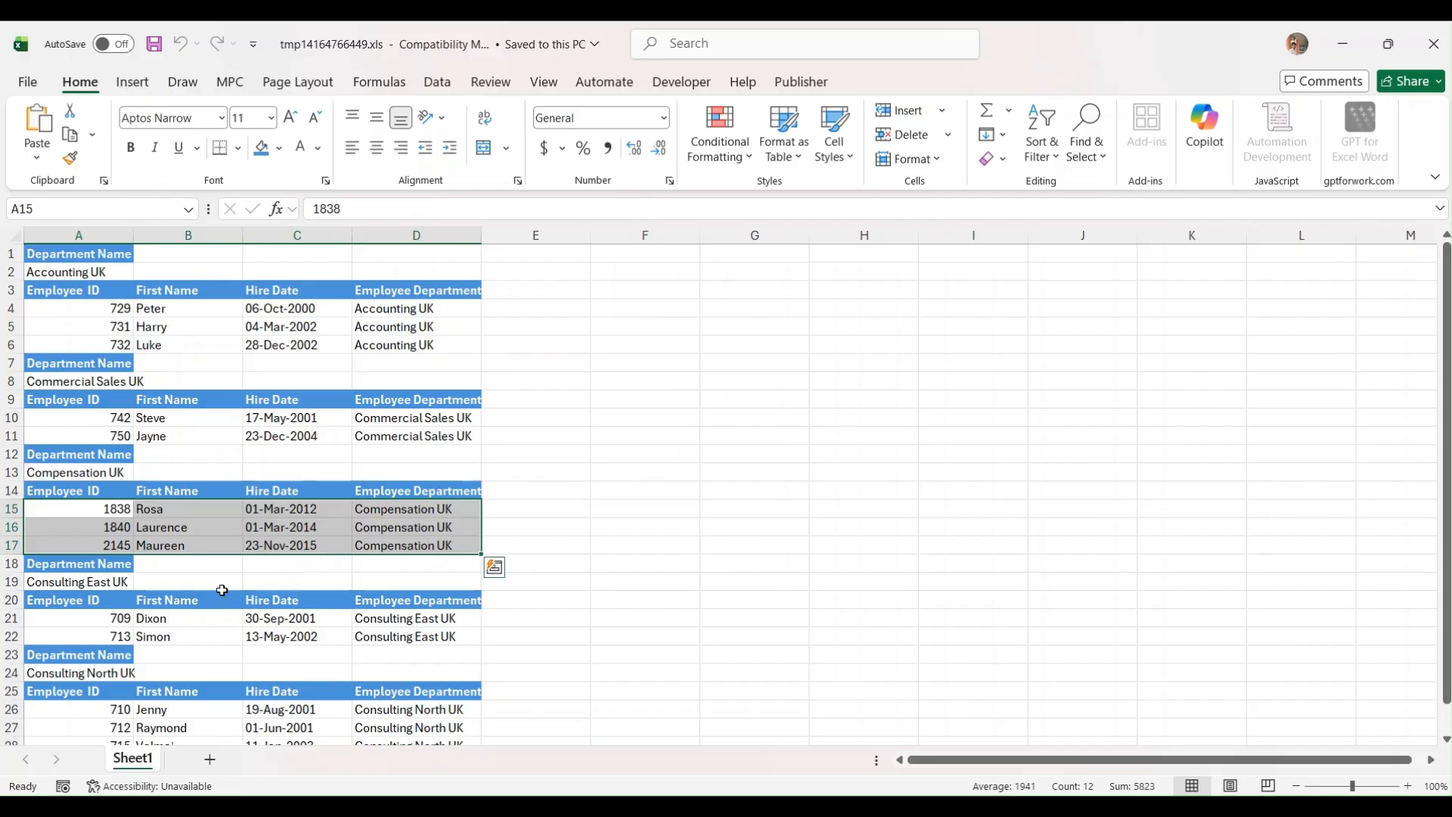
left_click(113, 583)
left_click_drag(108, 617, 408, 633)
scroll(339, 582, "down", 3)
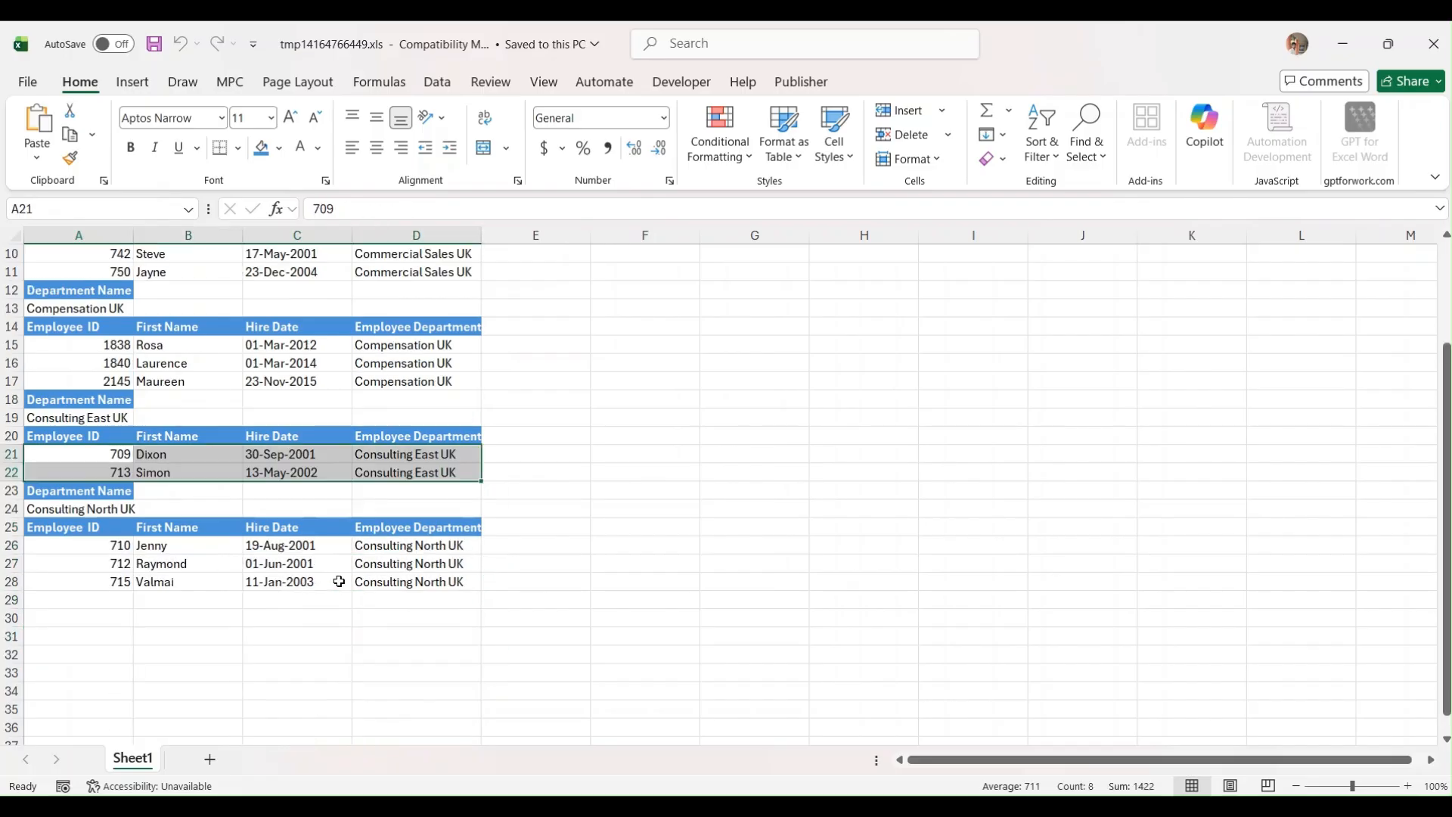
scroll(333, 582, "up", 3)
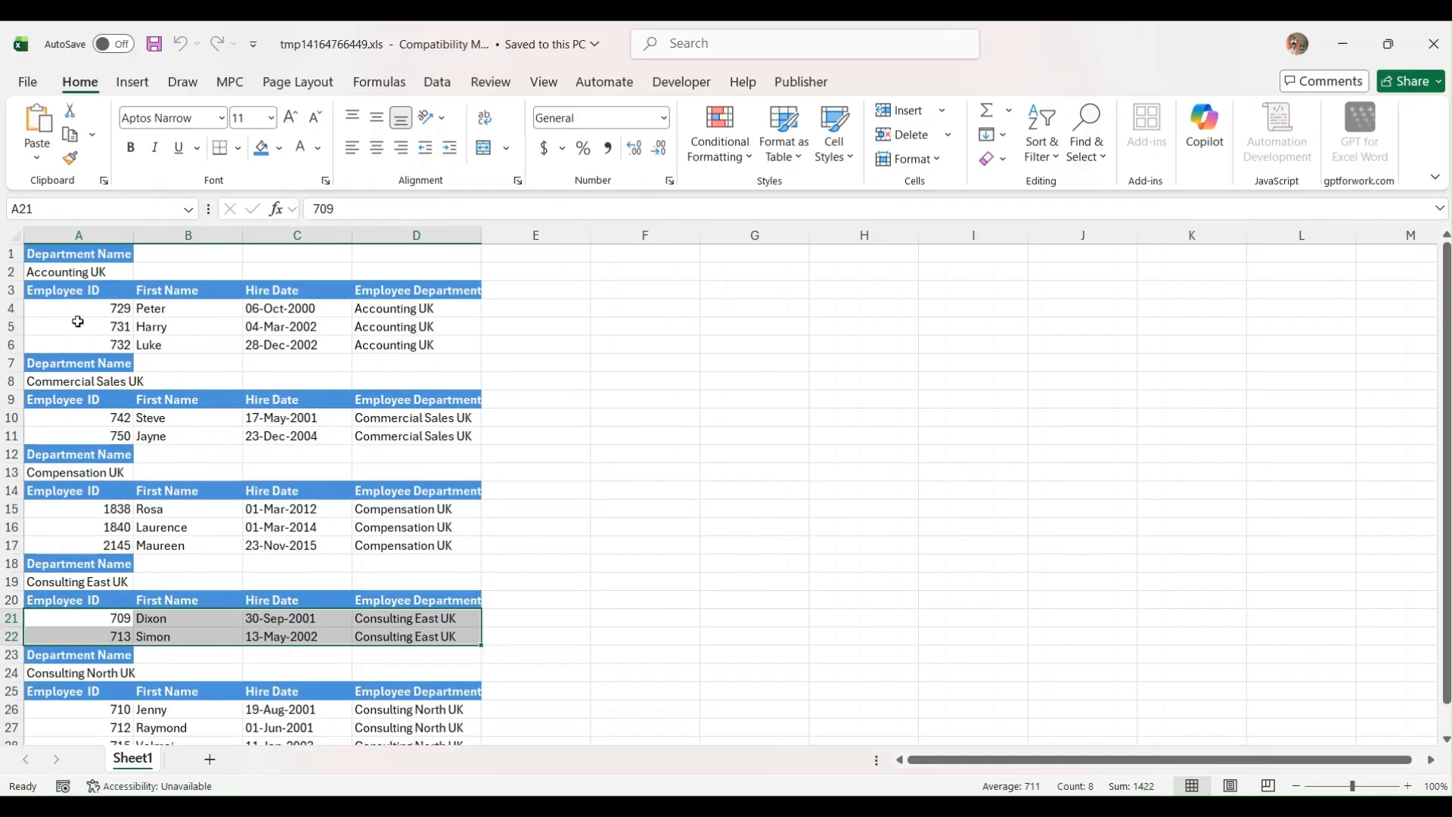
left_click(65, 275)
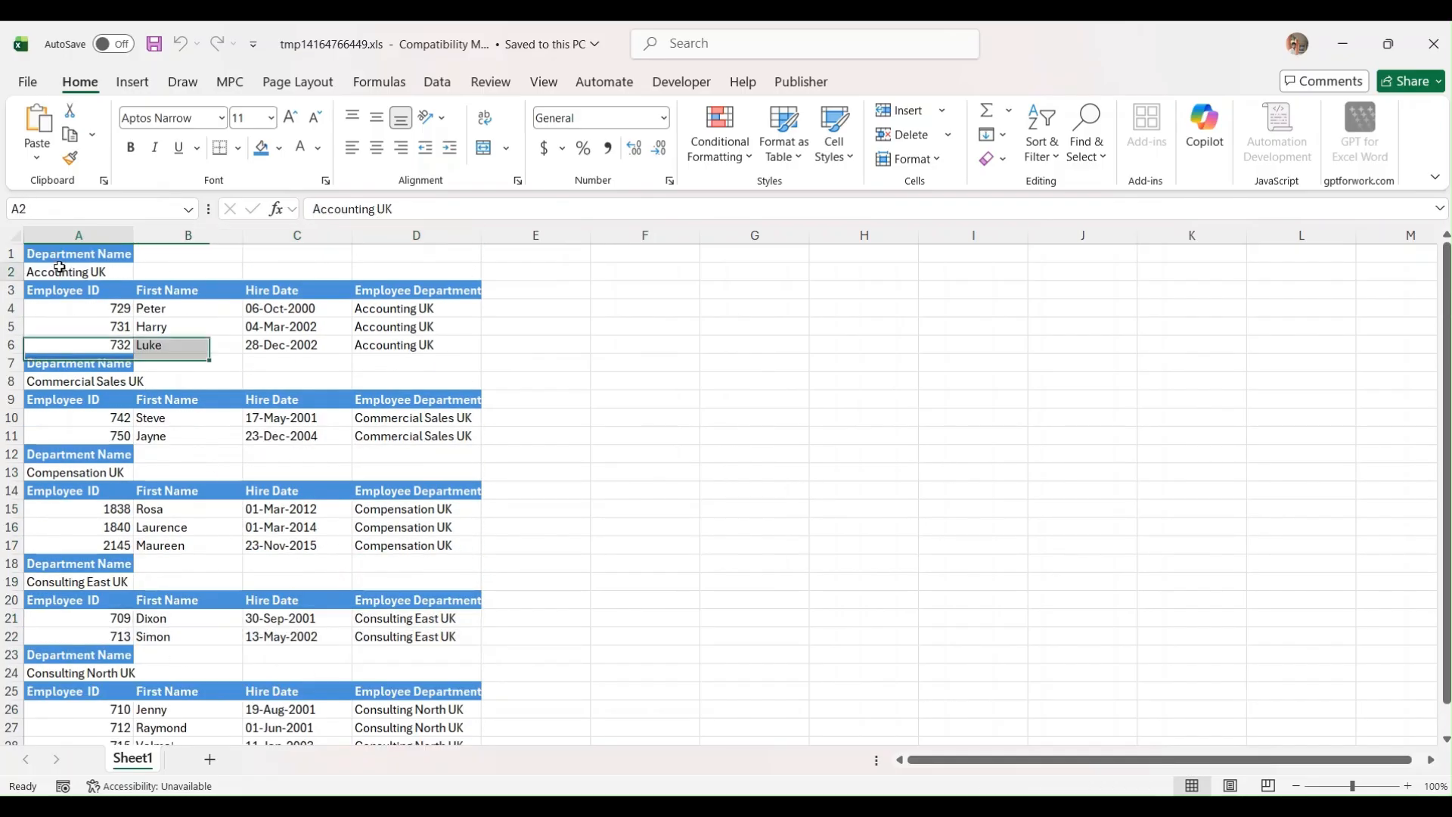
left_click(92, 398)
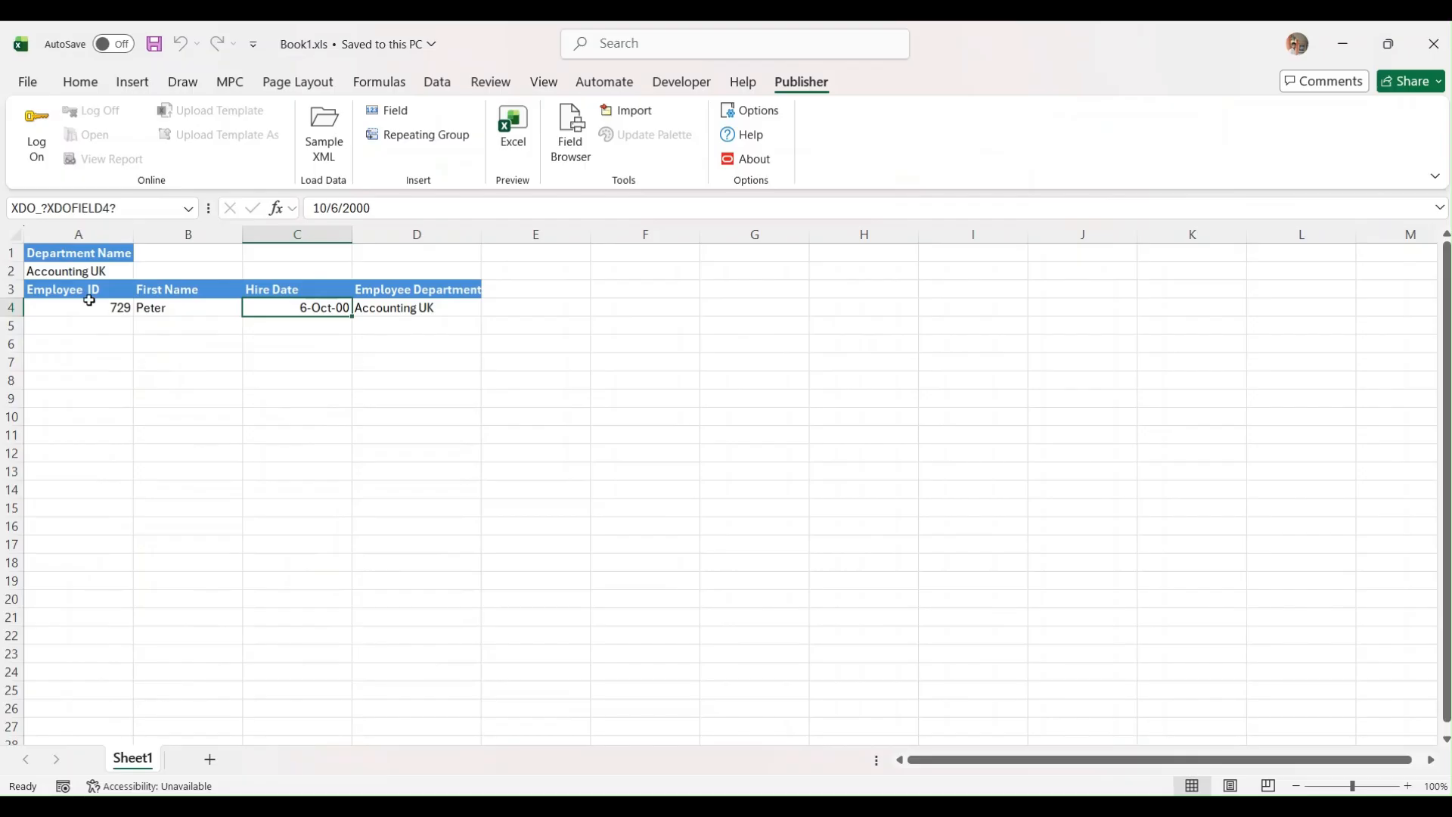
- Review the two nested repeating group ranges in the template: A1 to D4 for departments and A4 to D4 for employees
left_click_drag(44, 262, 400, 311)
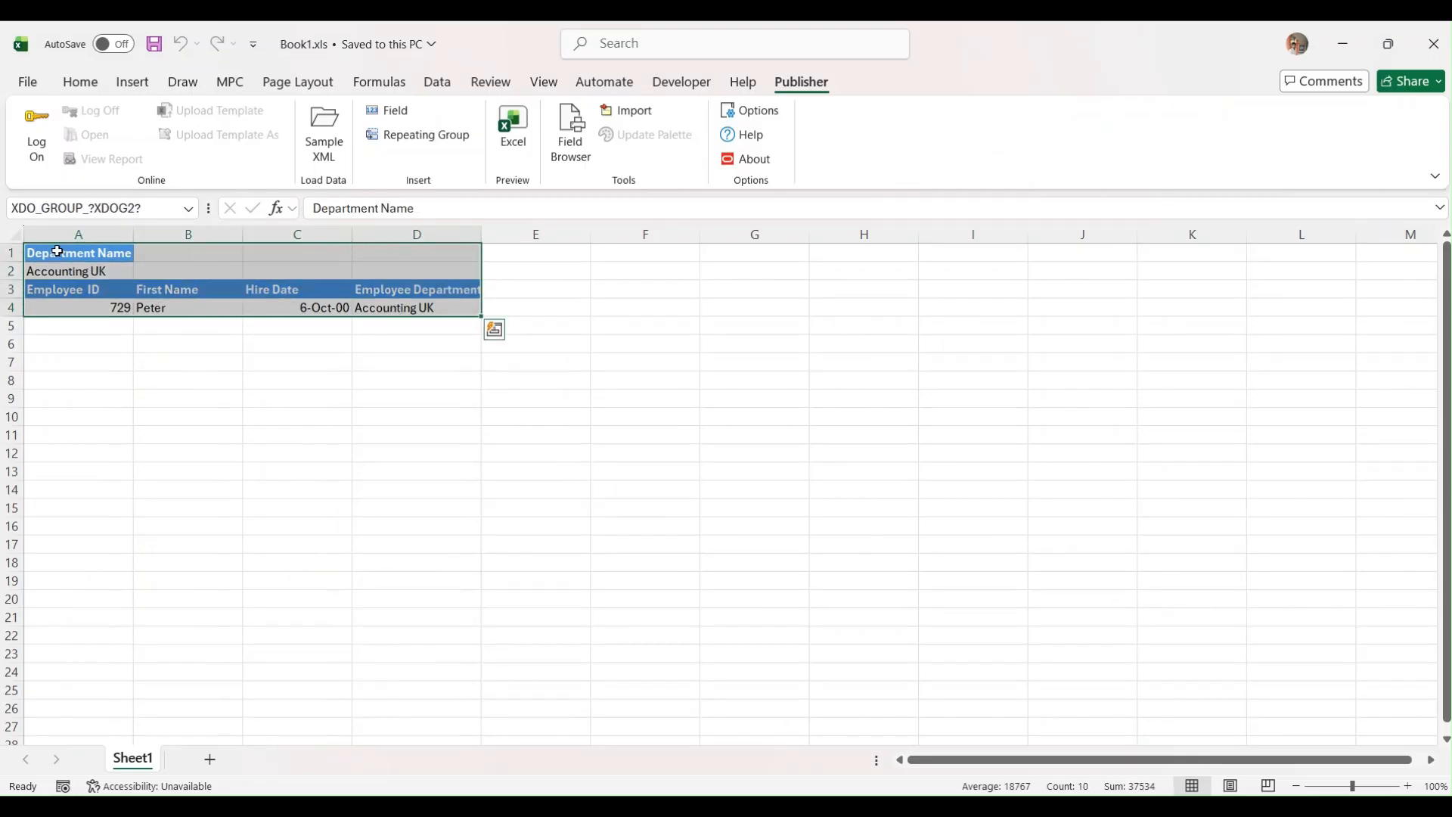
left_click(124, 285)
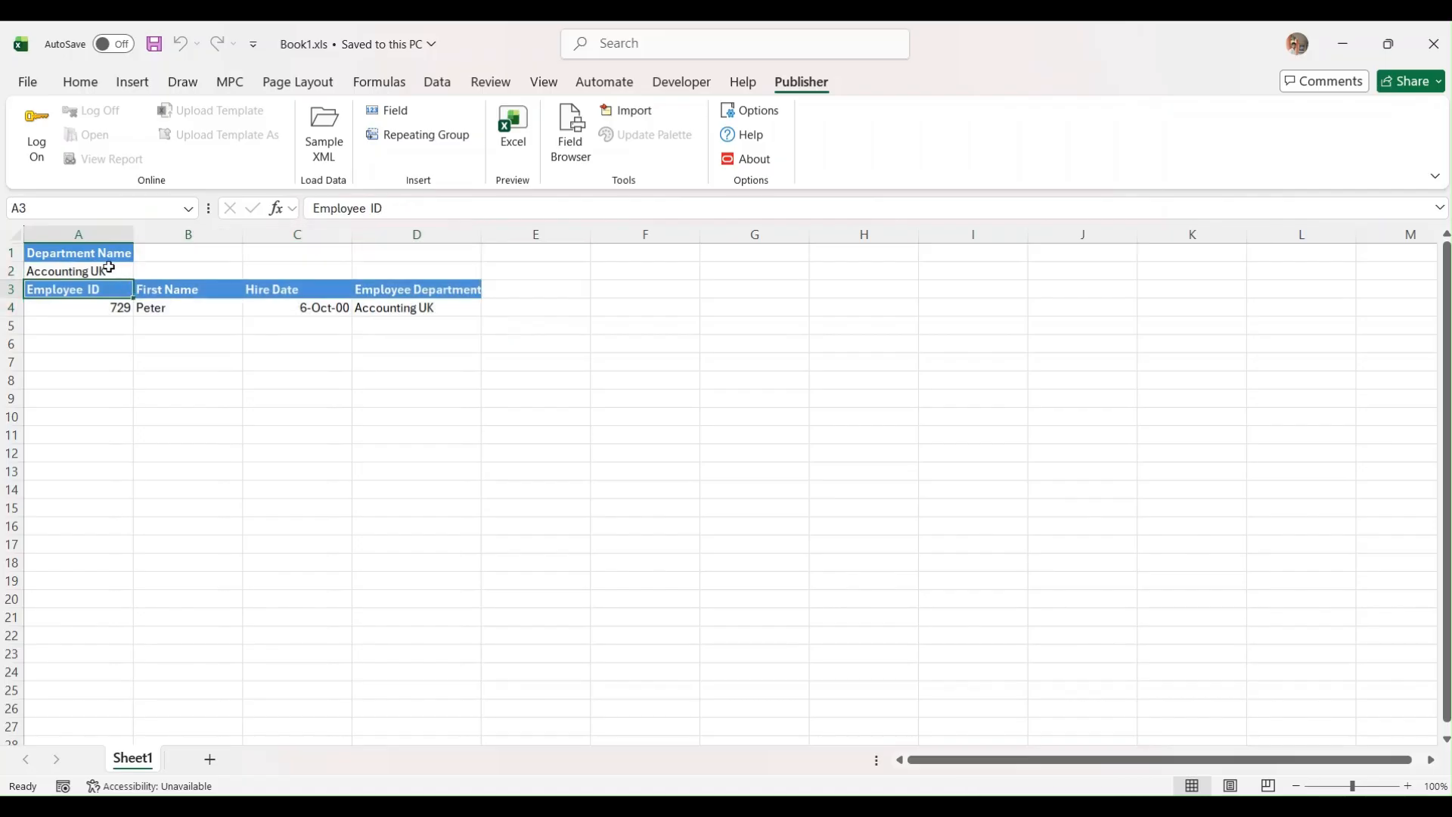
left_click(102, 312)
left_click_drag(90, 305, 408, 316)
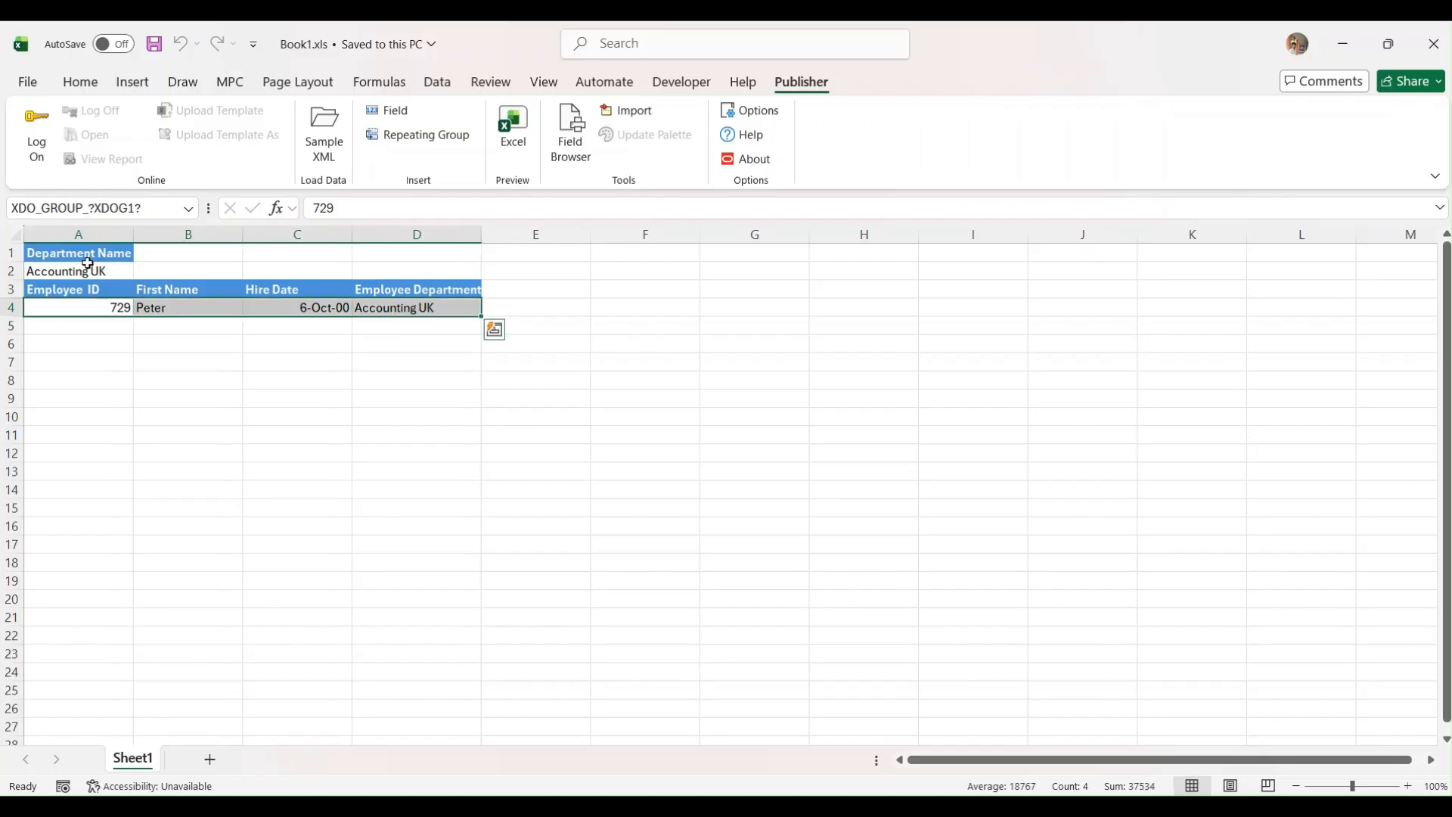
left_click_drag(78, 249, 431, 304)
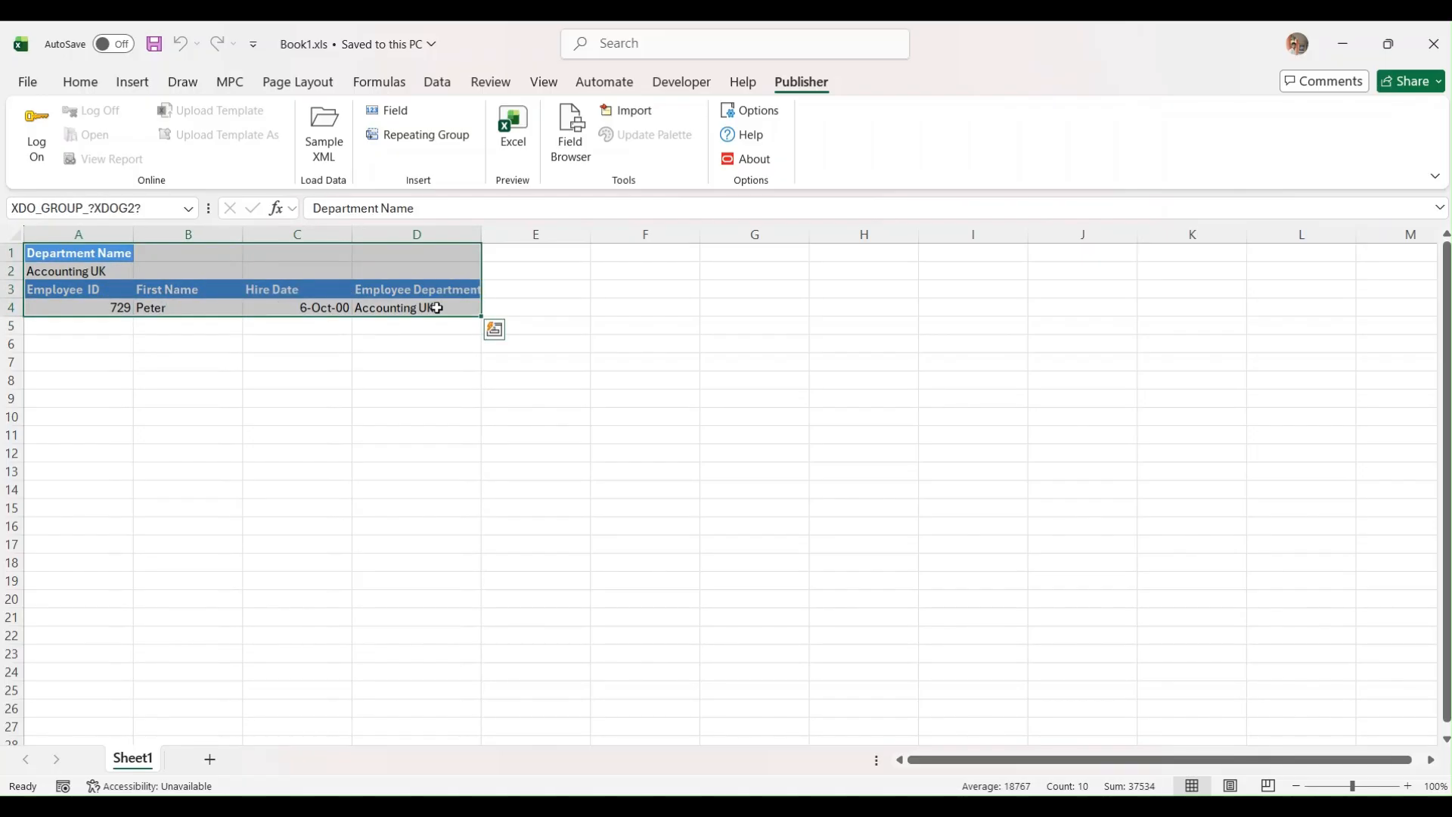
- Preview the template as Excel output again, review the department and employee blocks, and close the preview
left_click(506, 162)
left_click(800, 540)
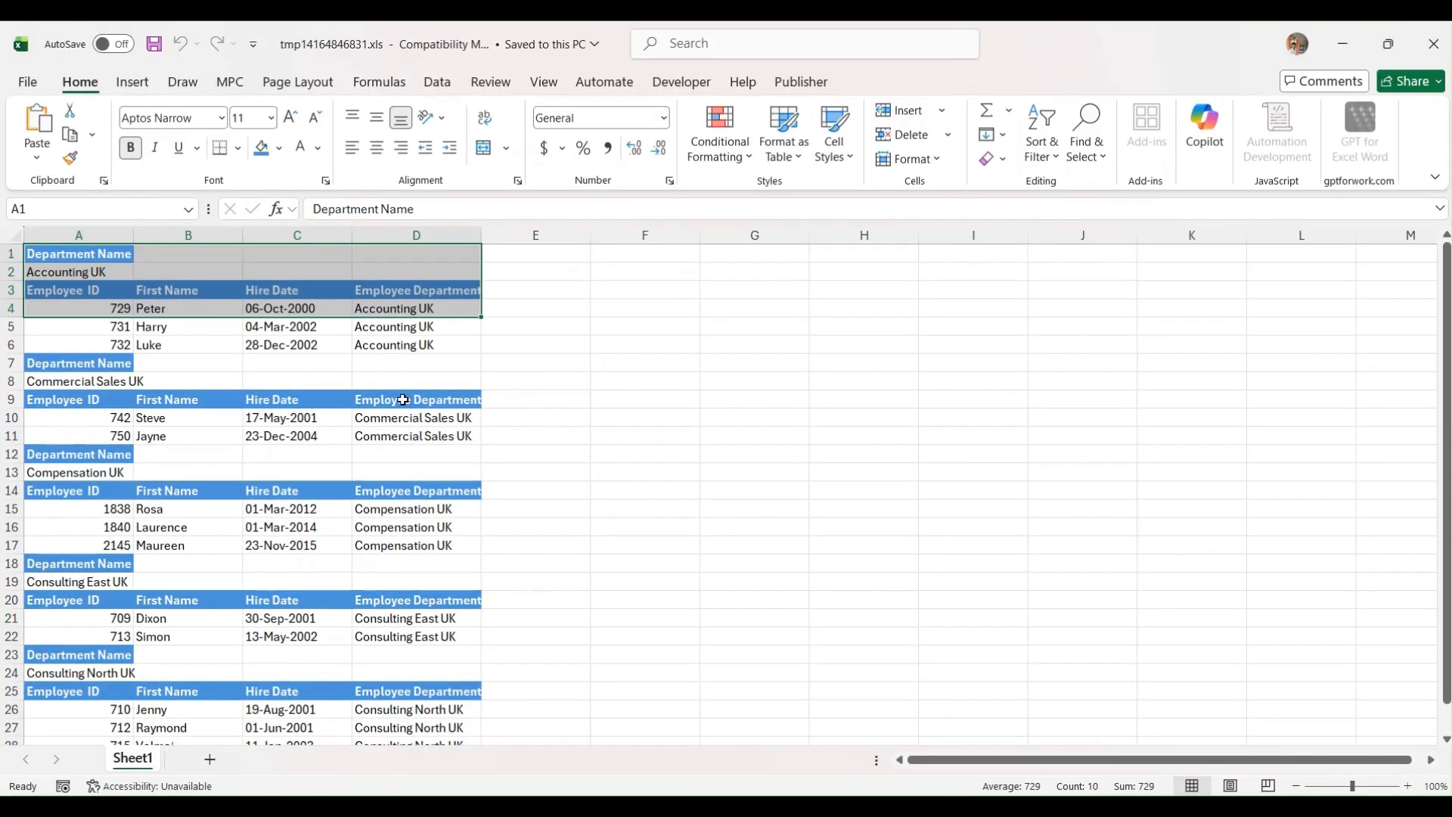
scroll(403, 399, "down", 5)
scroll(395, 402, "up", 5)
left_click(566, 375)
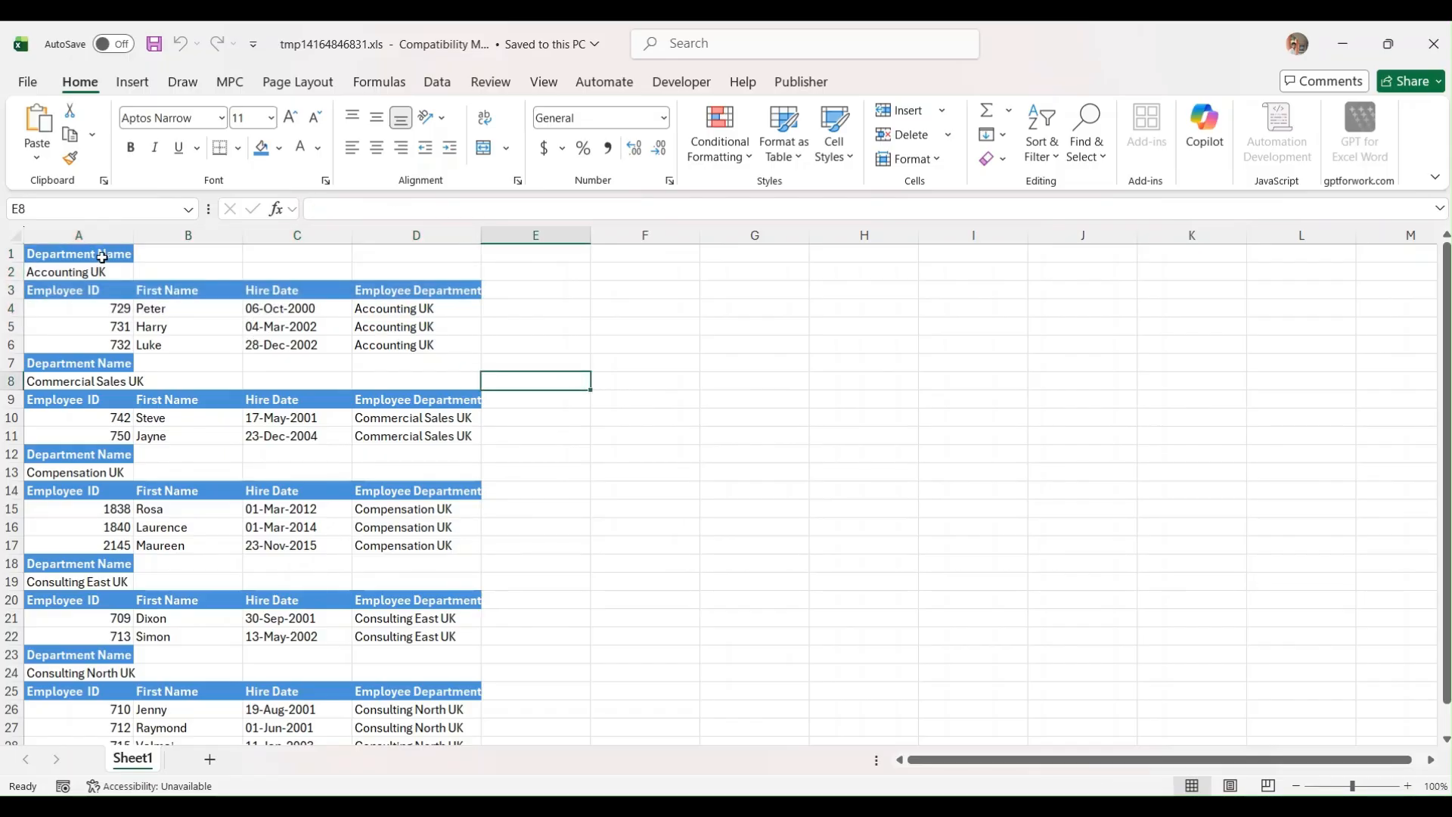
left_click_drag(102, 257, 415, 726)
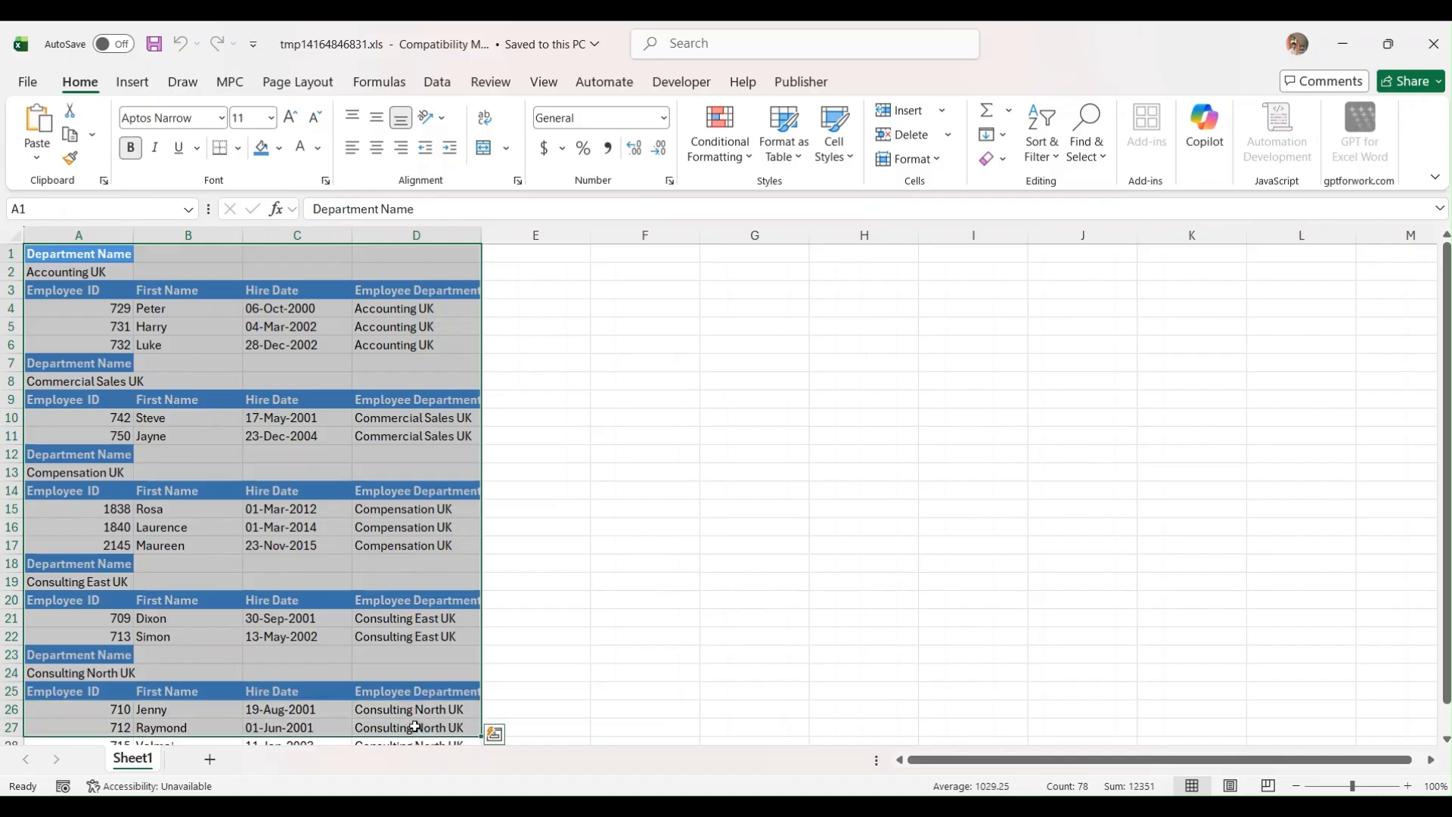
left_click(635, 475)
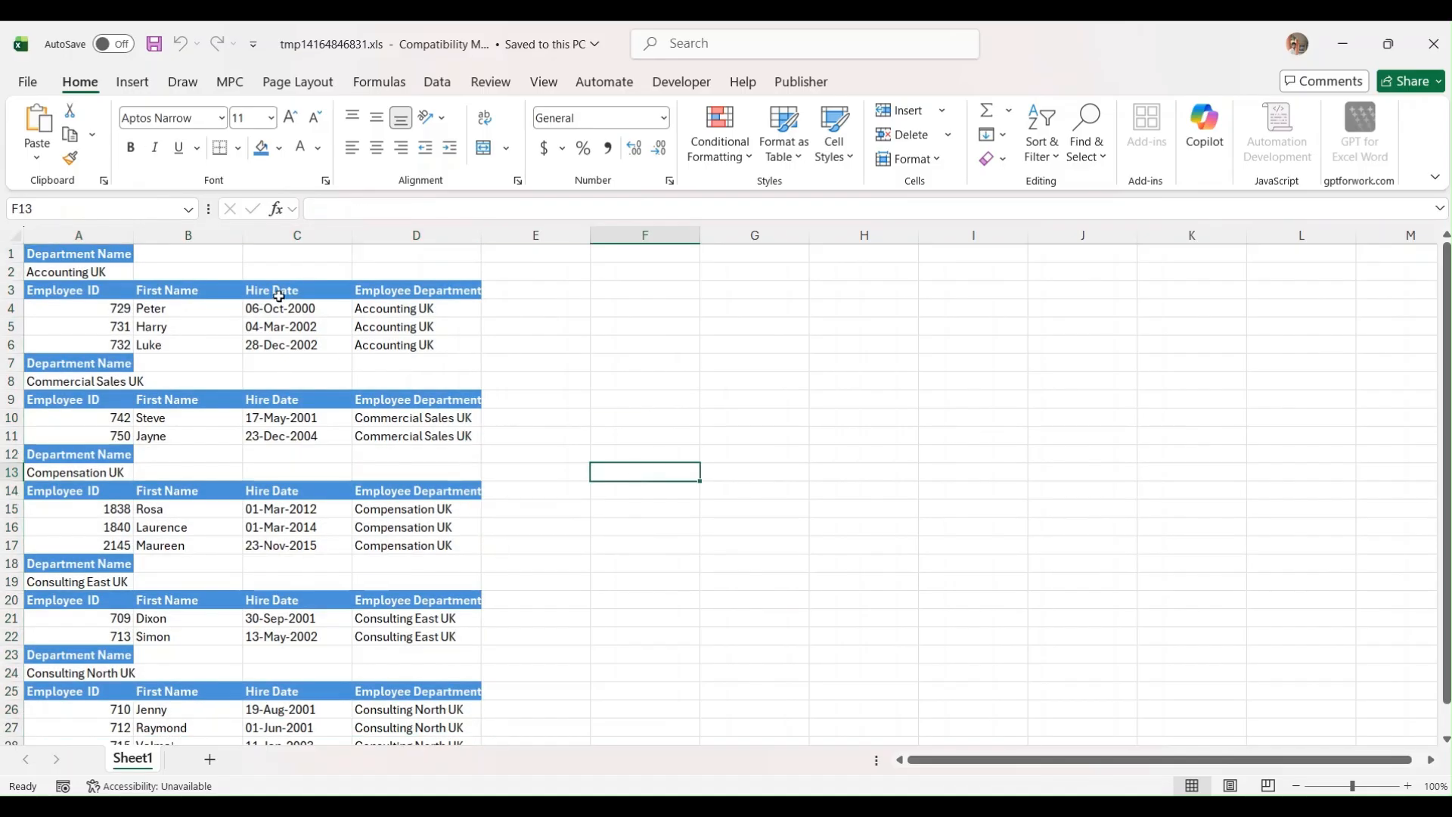
left_click(122, 268)
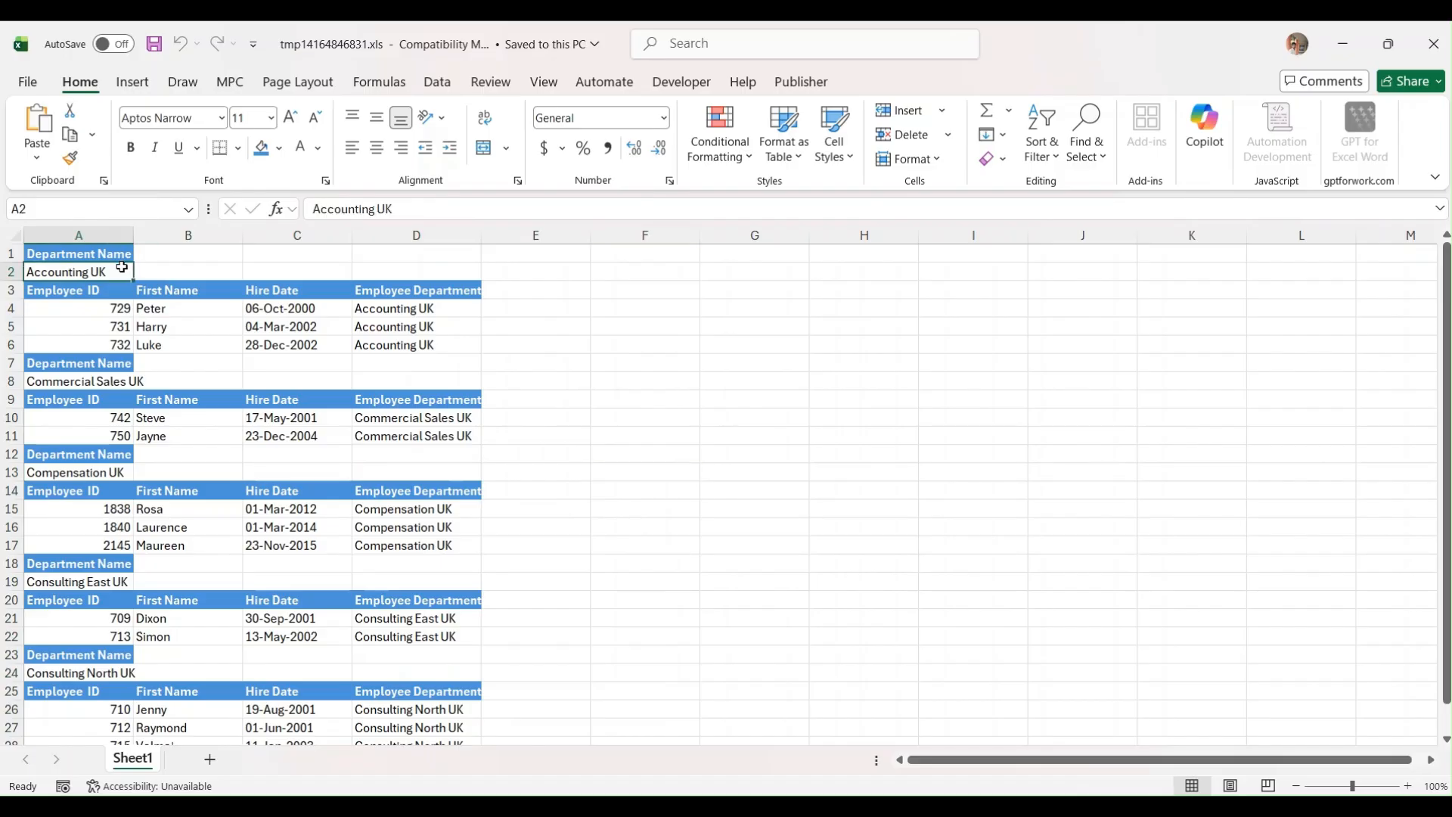
left_click(1433, 43)
- Open the Field Browser, enlarge it and widen its Code column, and inspect the group code and the DEPARTMENT field's code
left_click(523, 303)
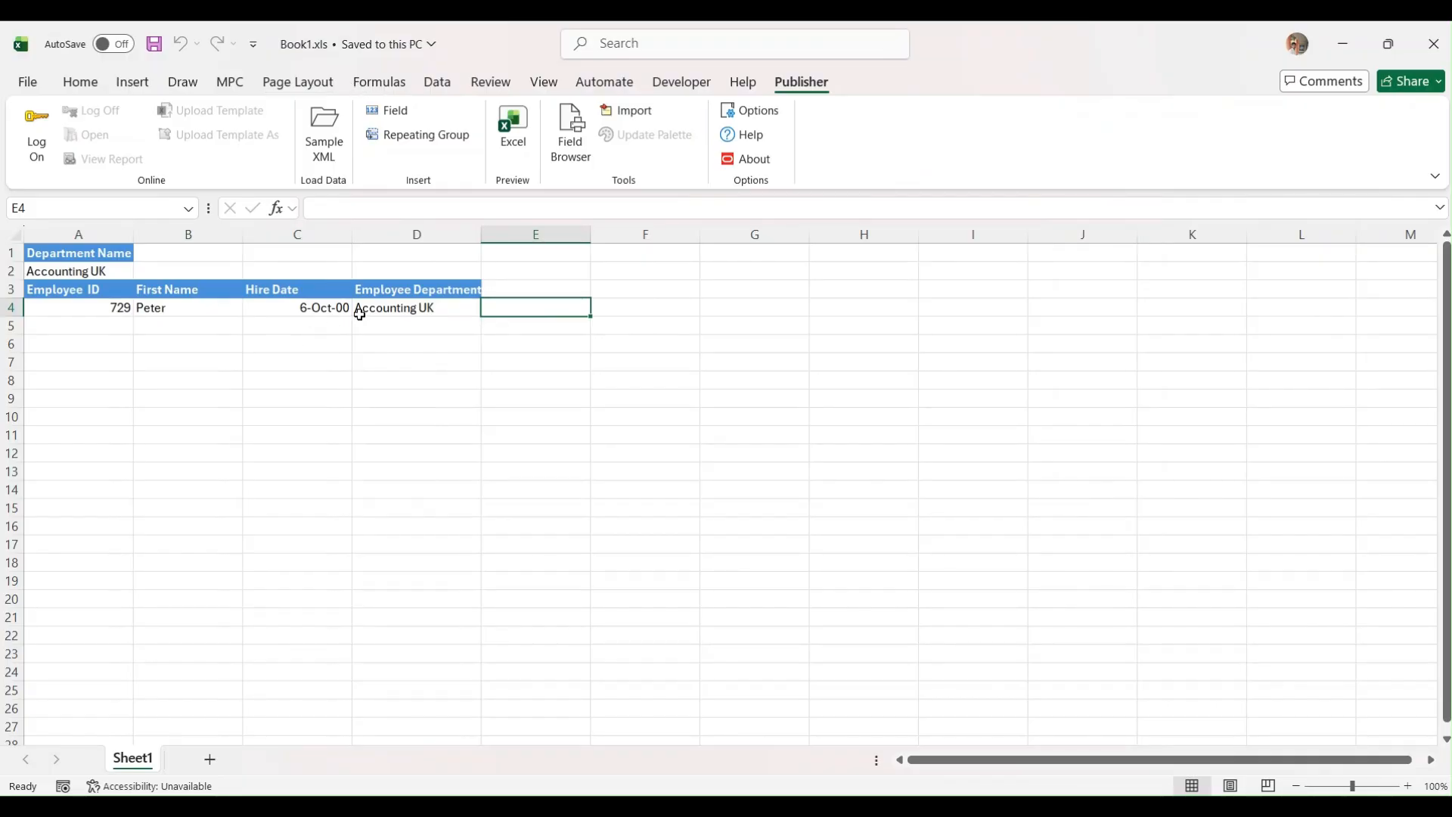
left_click(560, 156)
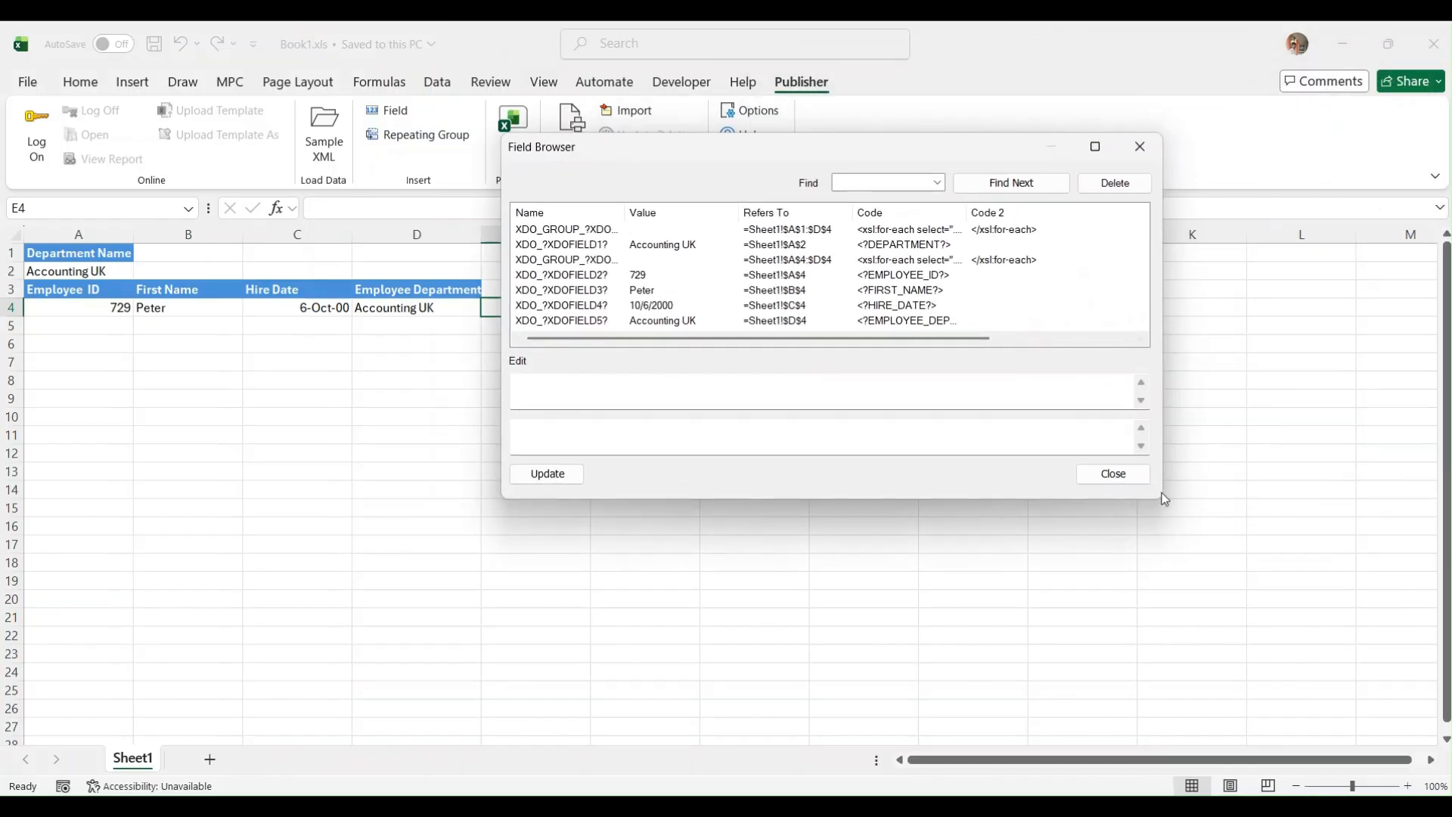
left_click_drag(1163, 498, 1419, 655)
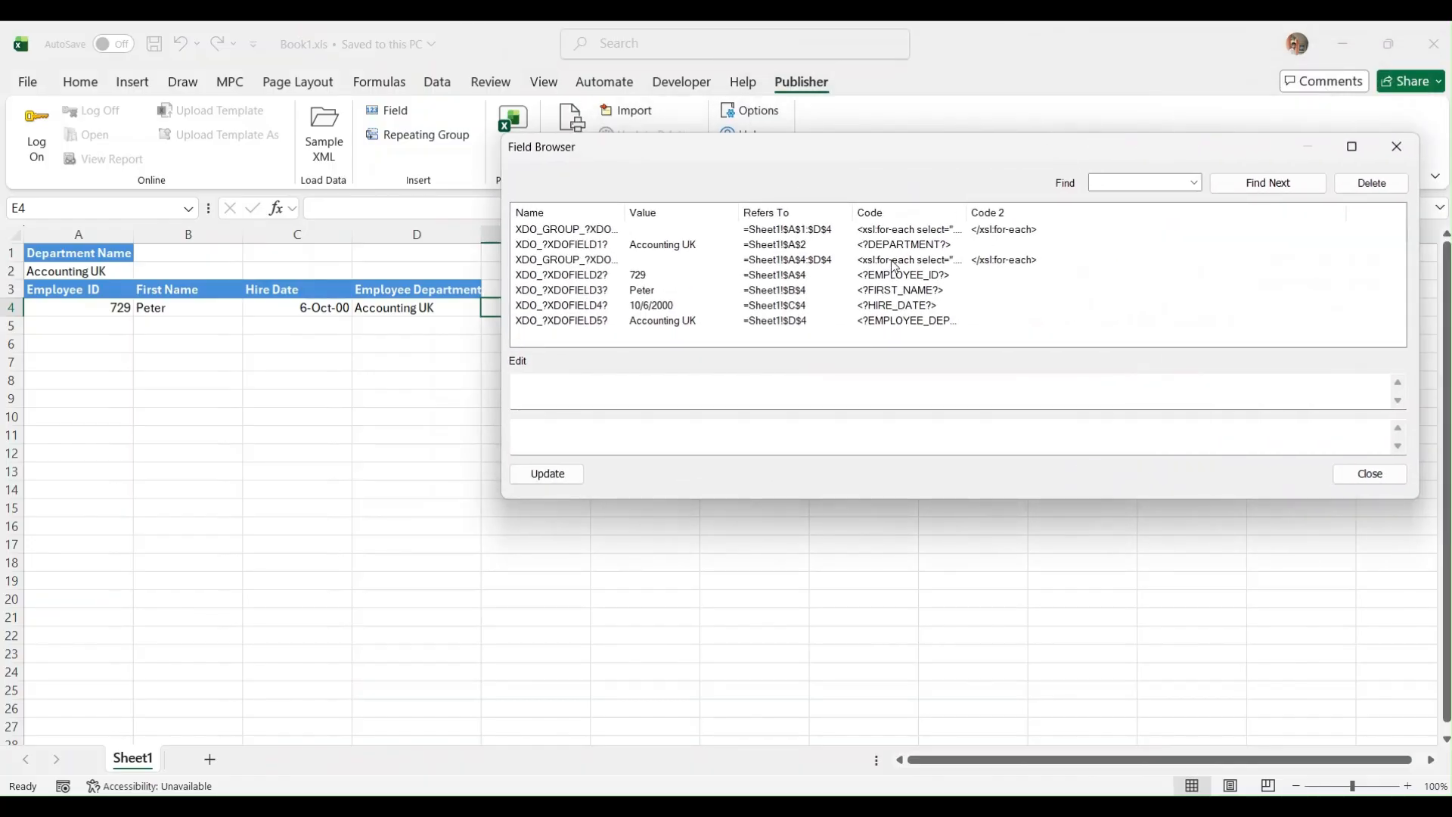
left_click_drag(970, 215, 1058, 215)
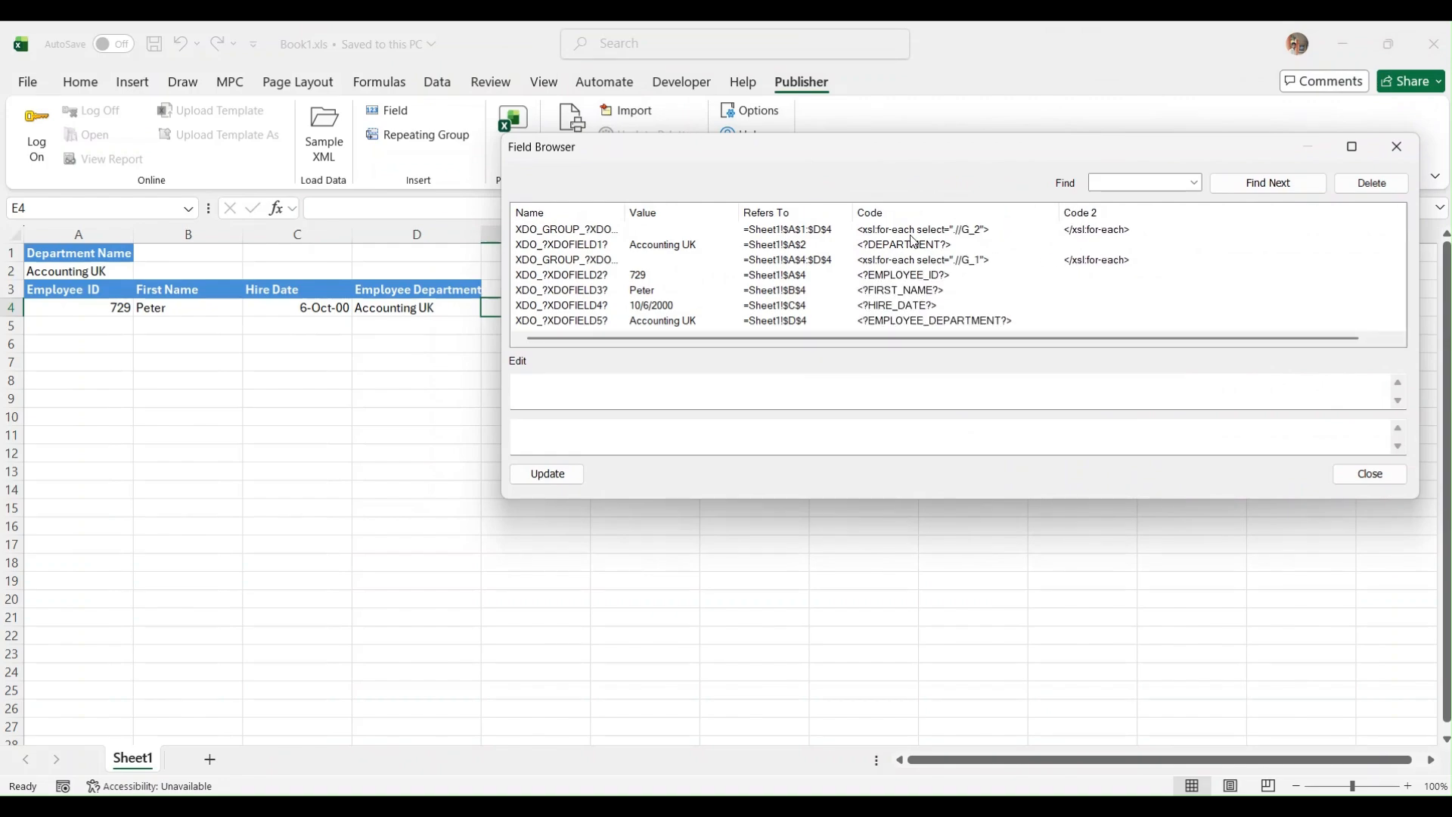
left_click(794, 230)
left_click(866, 246)
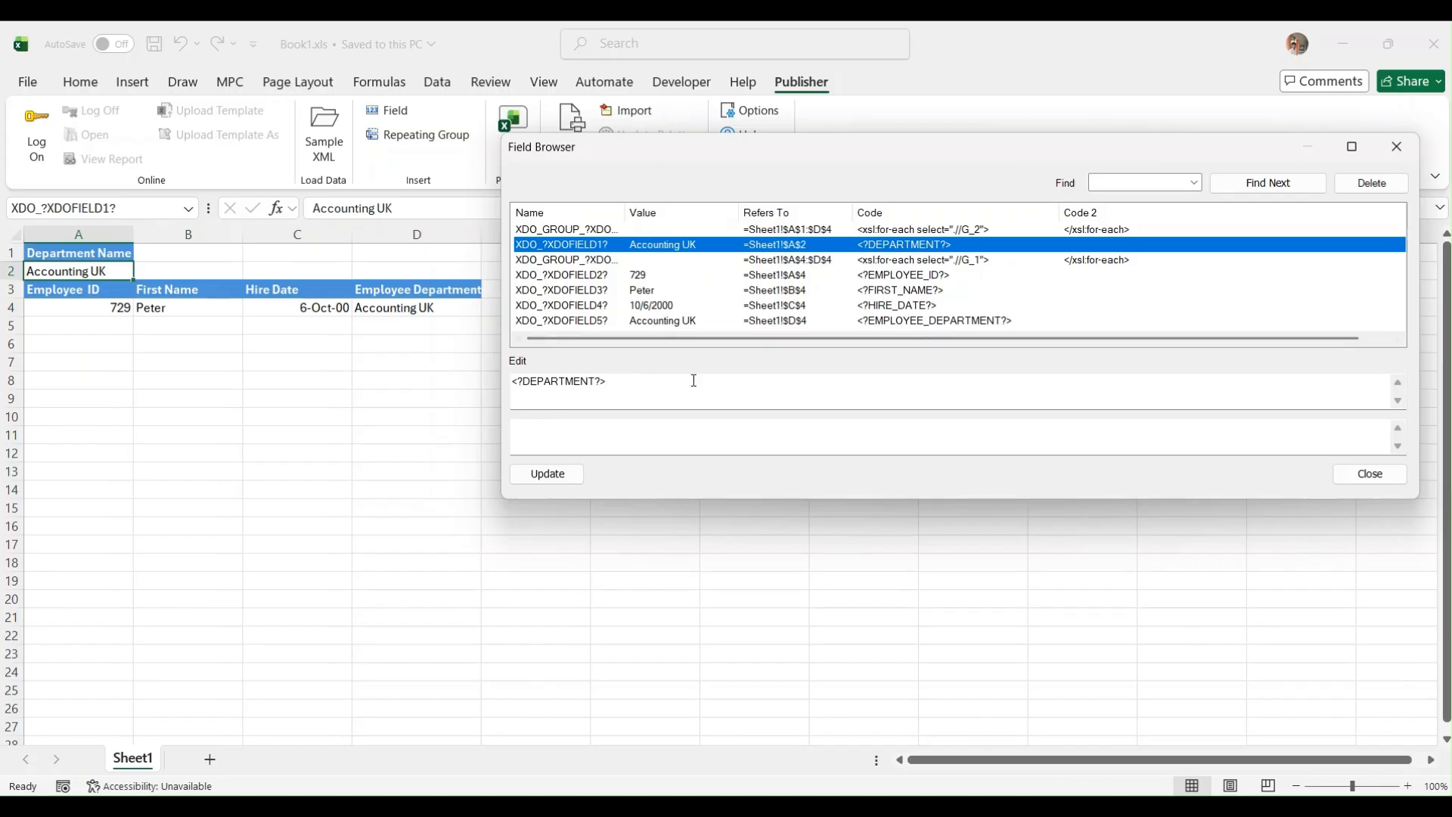
- Inspect the code of the G_1 repeating group and of the employee fields in the Field Browser, and close it
left_click(771, 262)
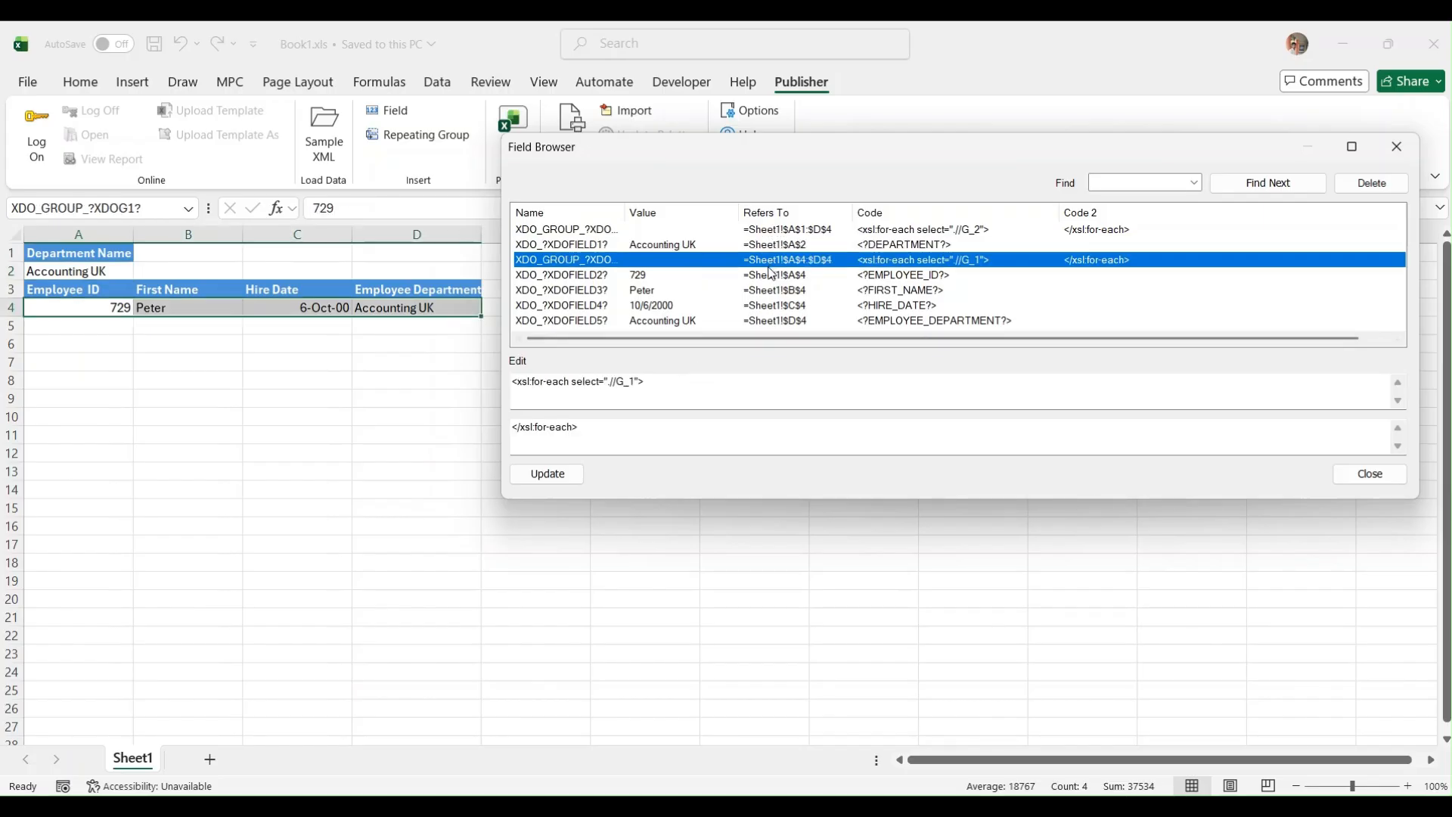
left_click(767, 276)
left_click(771, 291)
left_click(831, 321)
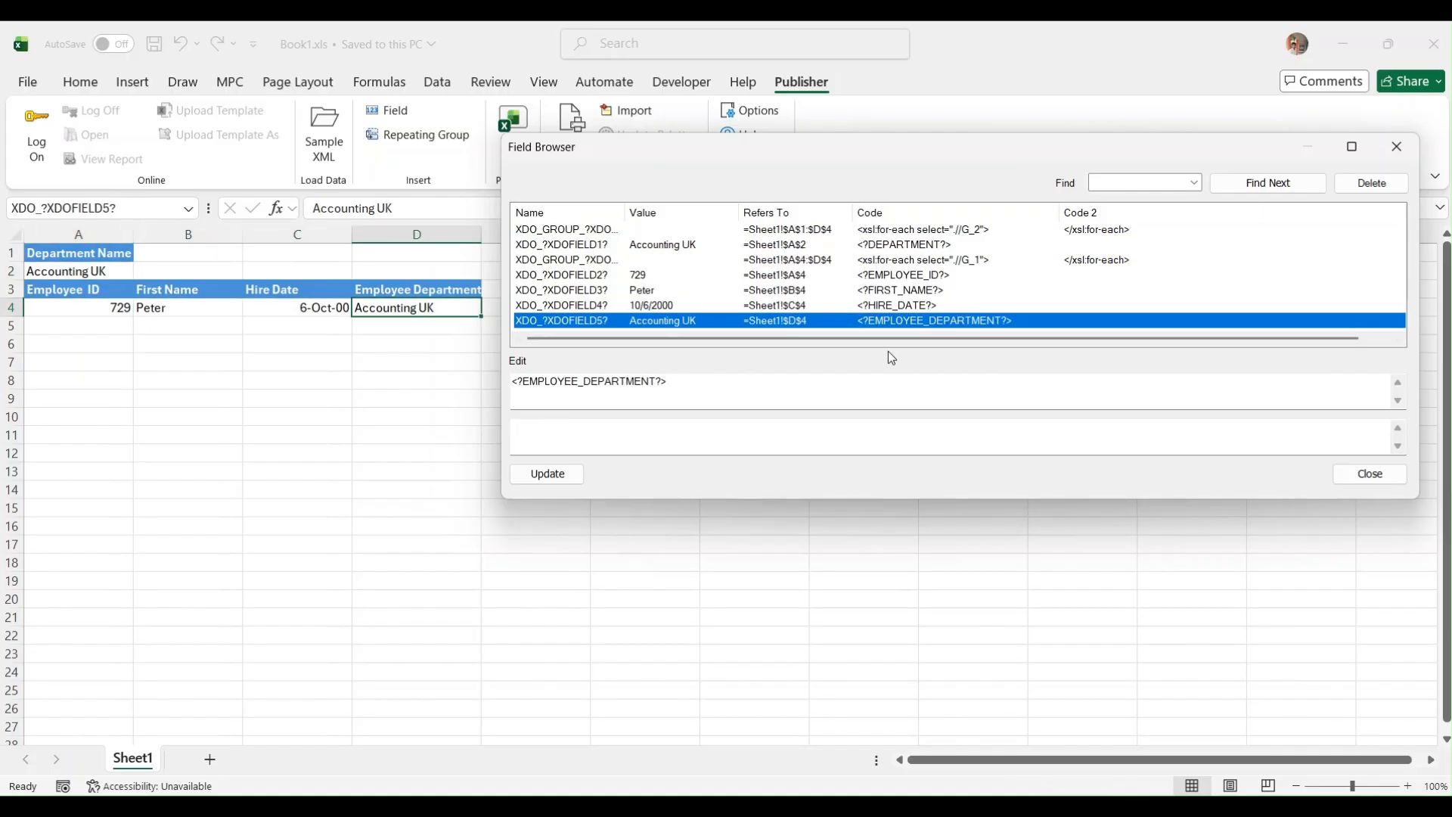
left_click(1397, 159)
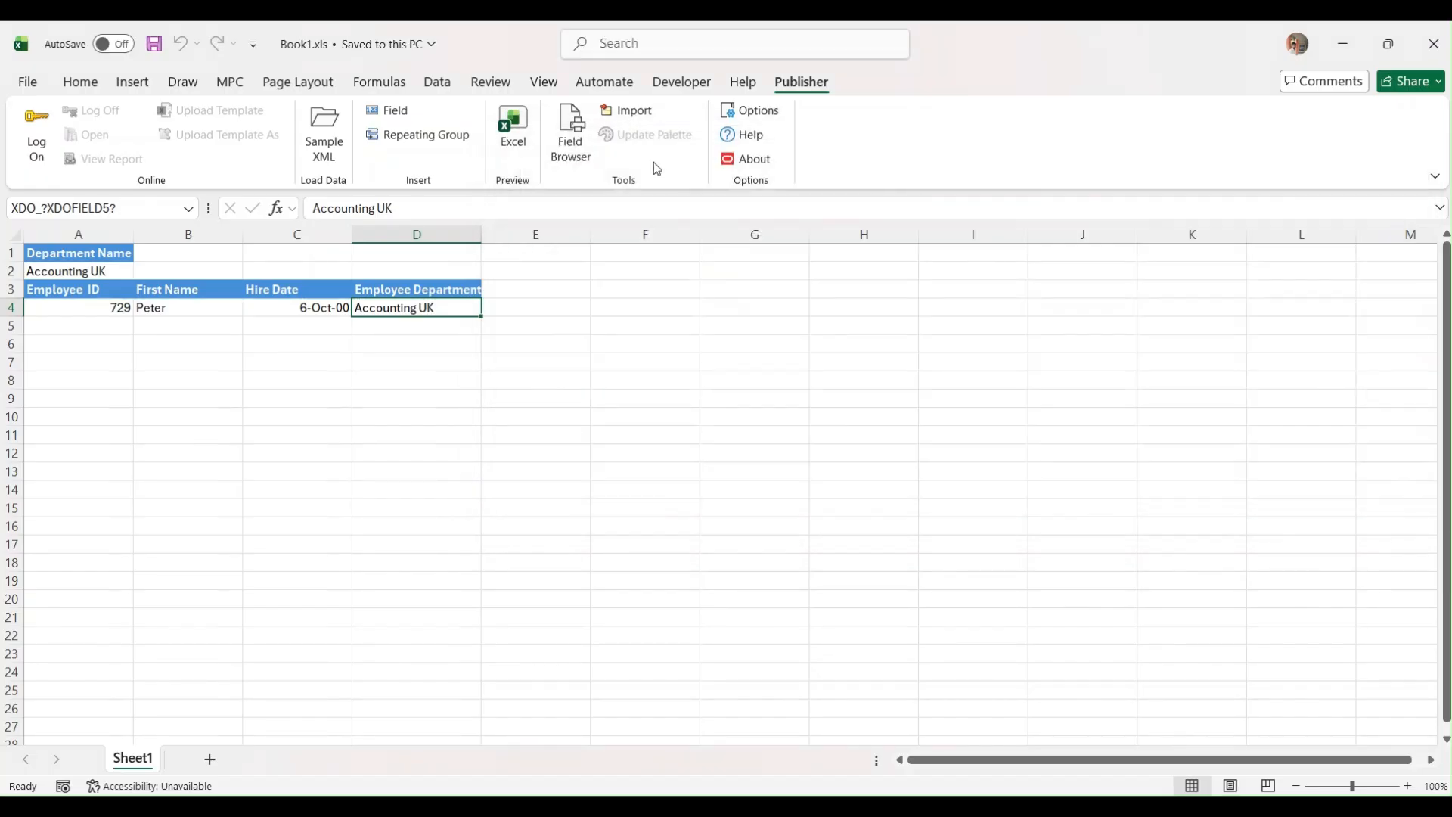
- Open the Name Manager and review the cells that the template's XDO field names refer to
left_click(387, 85)
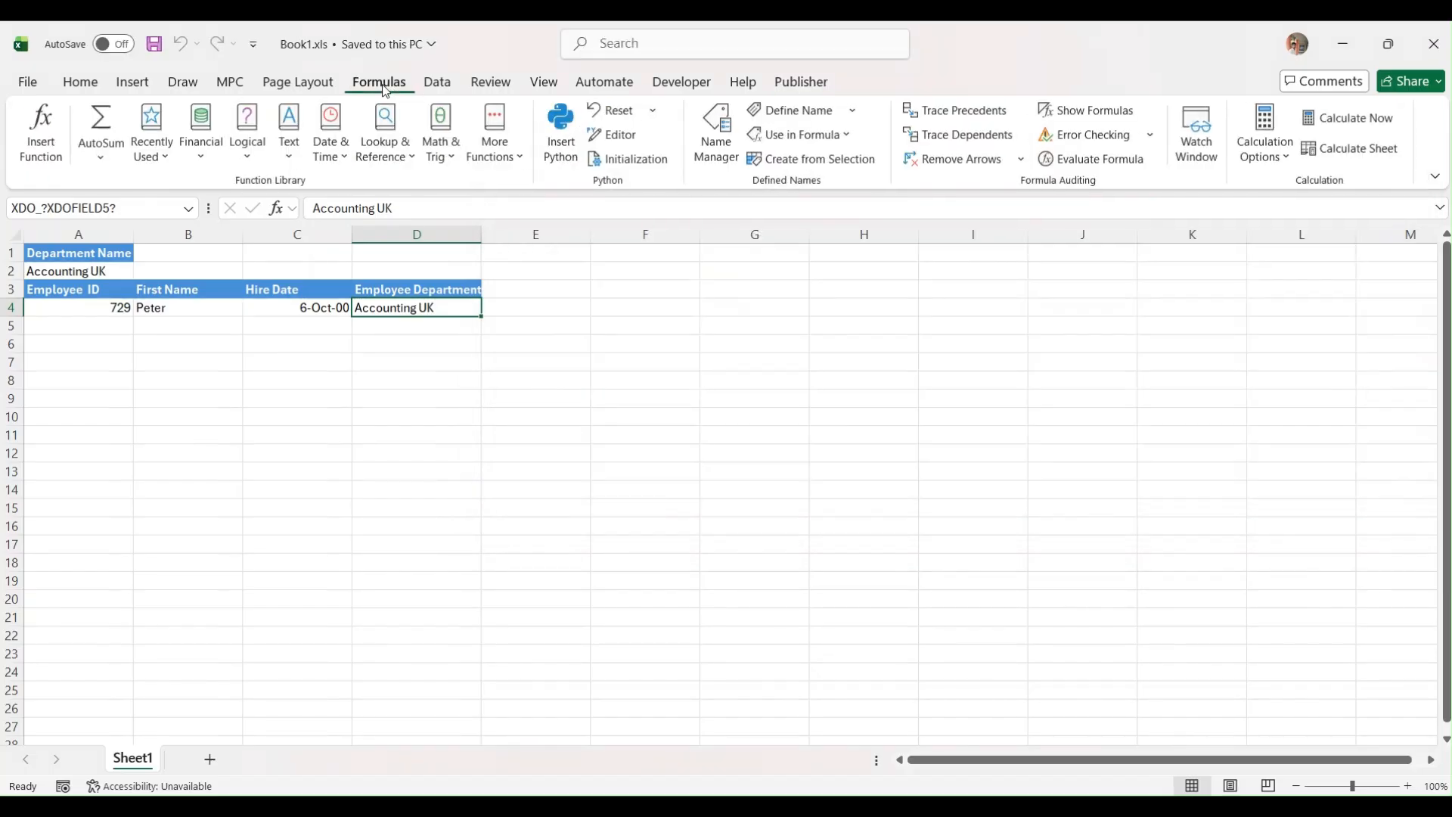
left_click(717, 140)
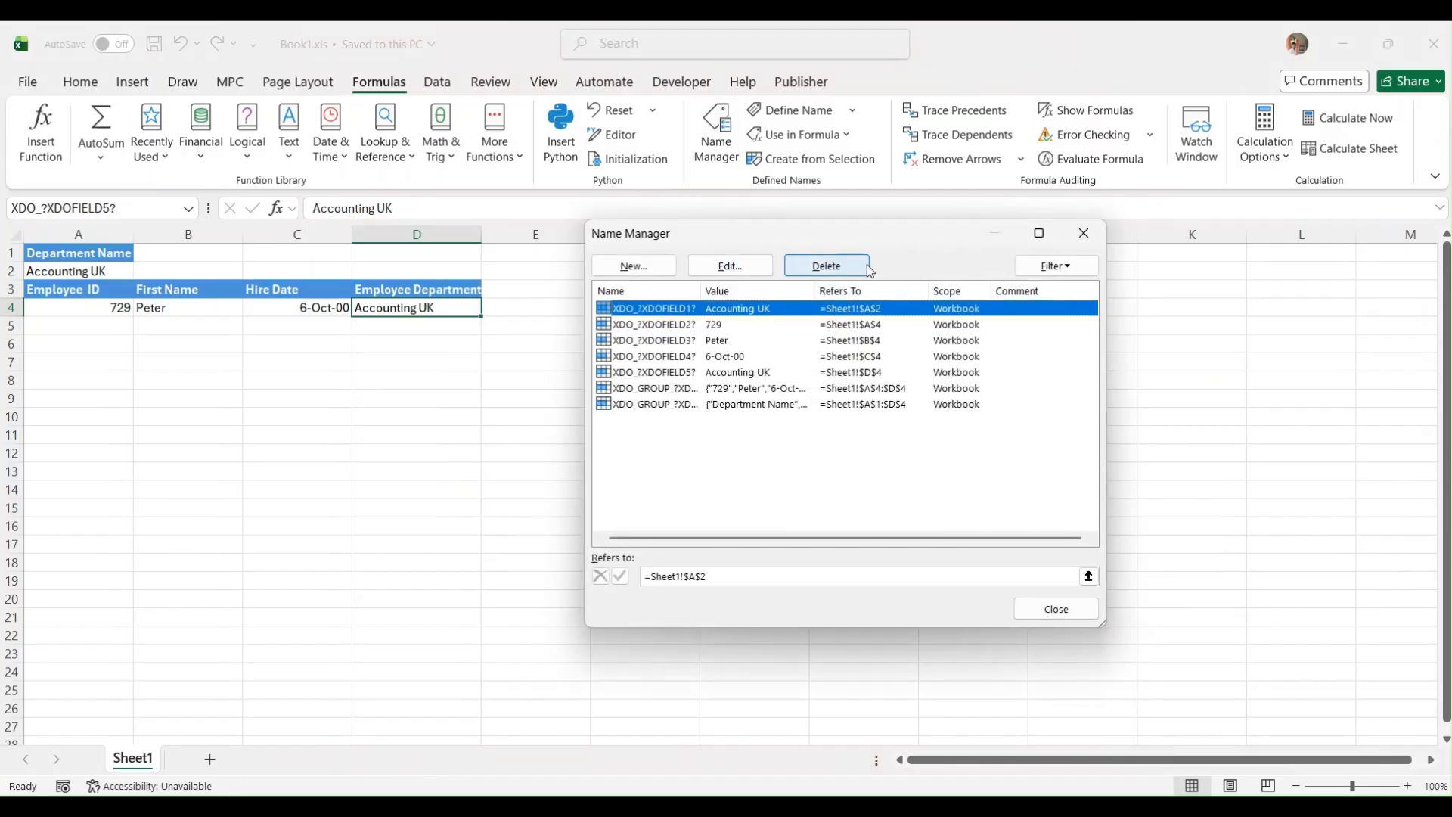
left_click(869, 325)
left_click(869, 342)
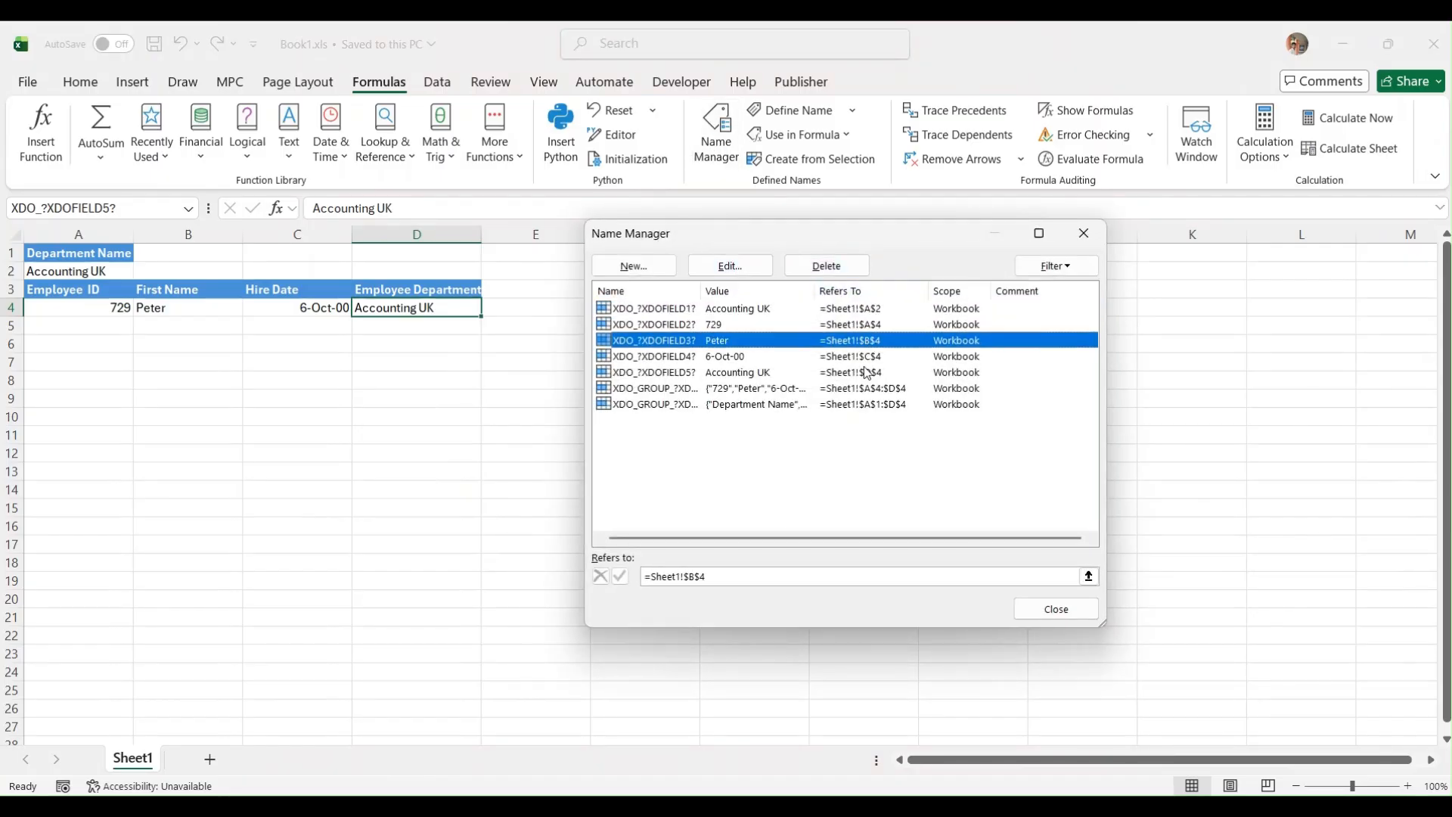
- Inspect the definition of the name XDO_?XDOFIELD5? and its cell reference, cancel without changes, and close the Name Manager
left_click(867, 372)
left_click(732, 266)
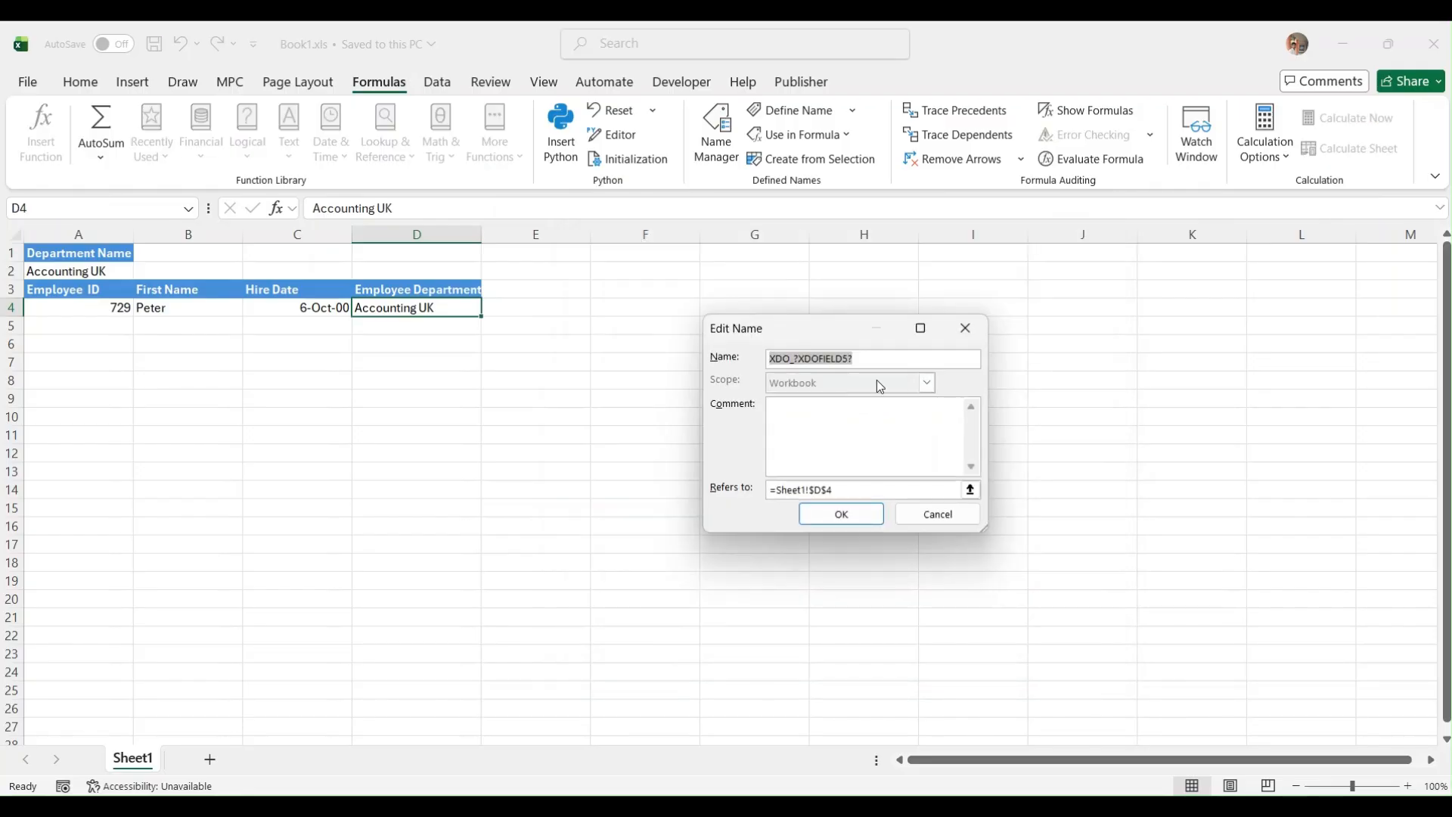
left_click(873, 361)
left_click(843, 490)
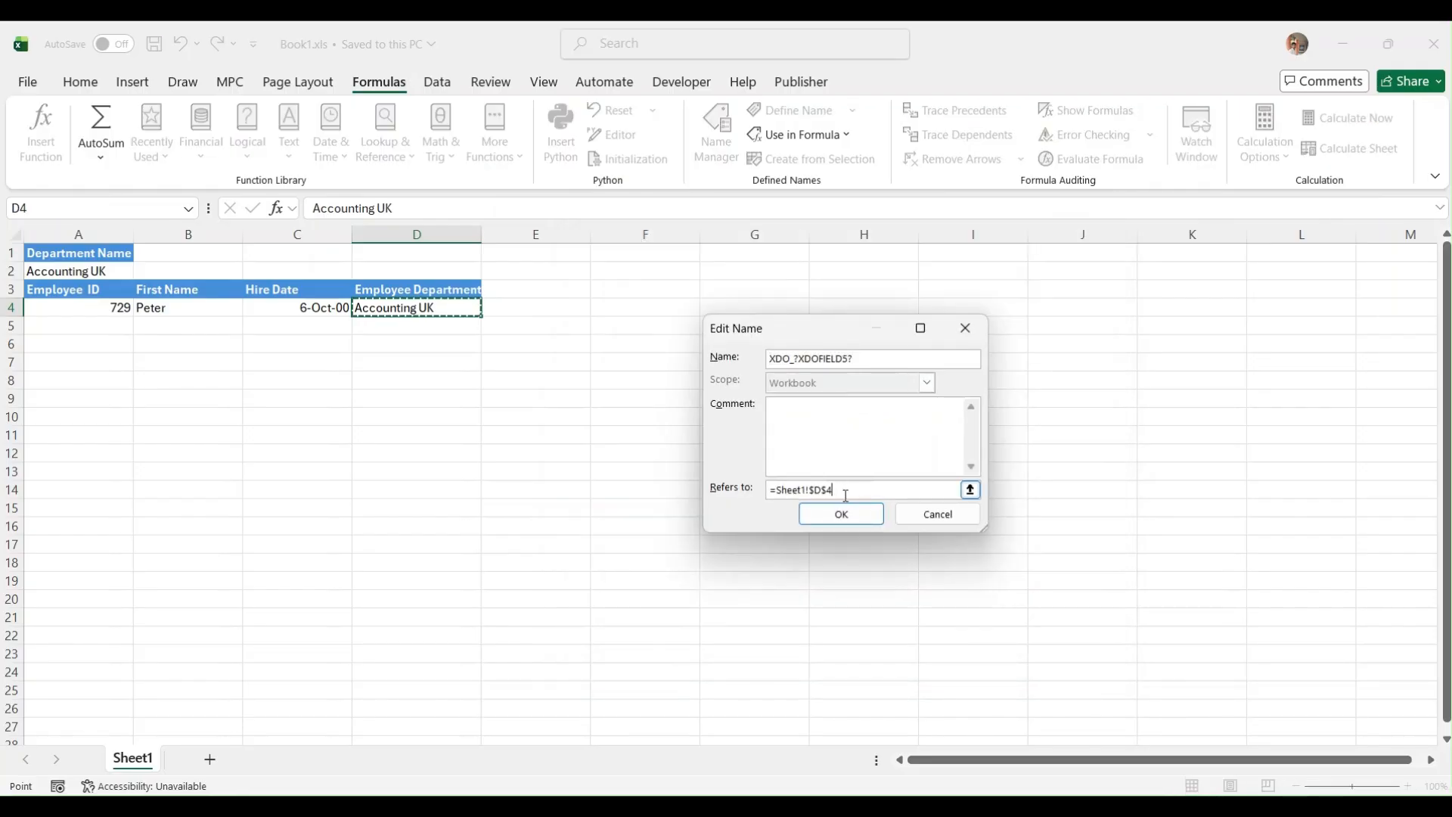
left_click(912, 525)
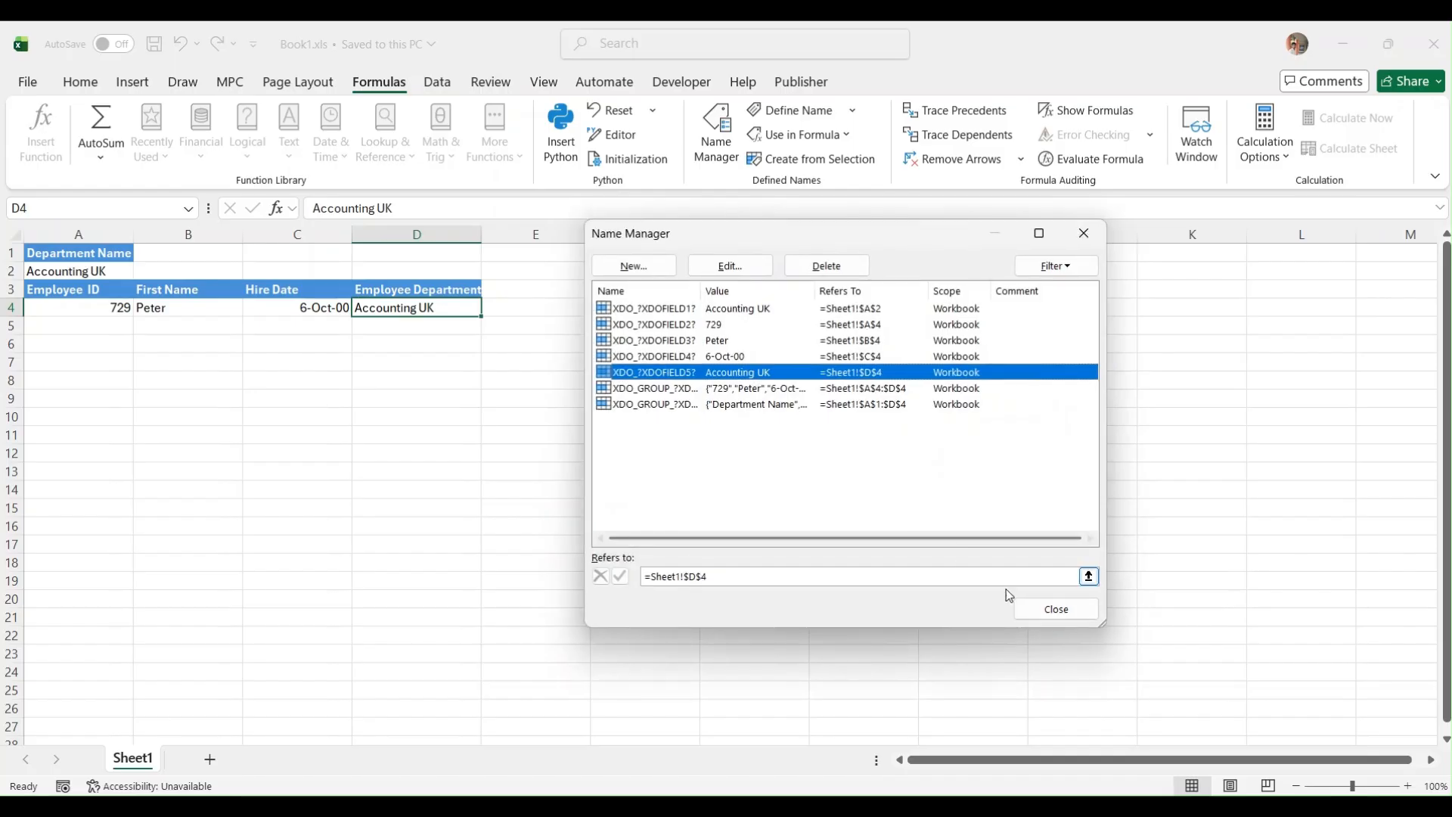
left_click(1040, 612)
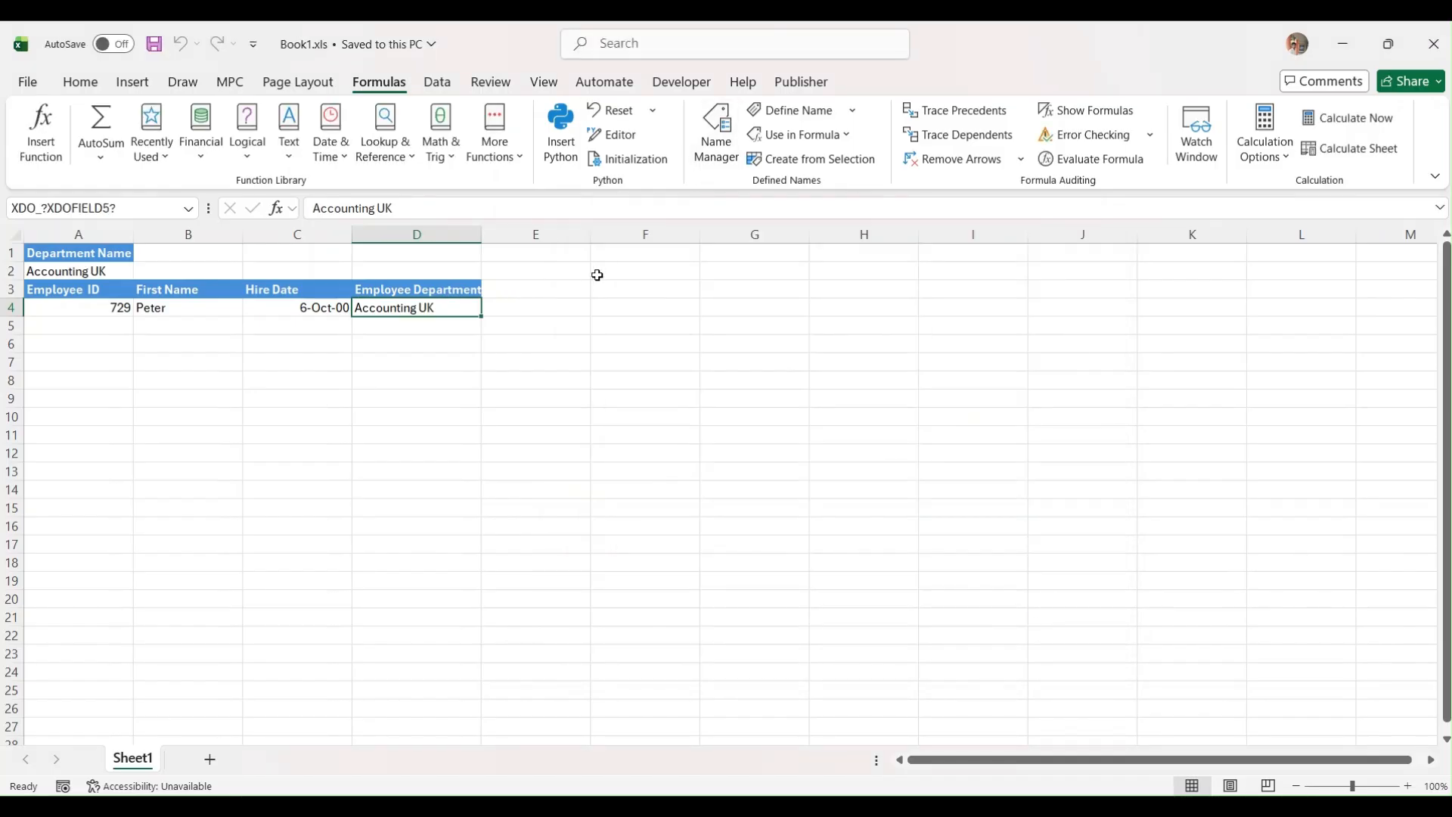
- Unhide the XDO_METADATA sheet and fit all its columns to their contents
right_click(152, 766)
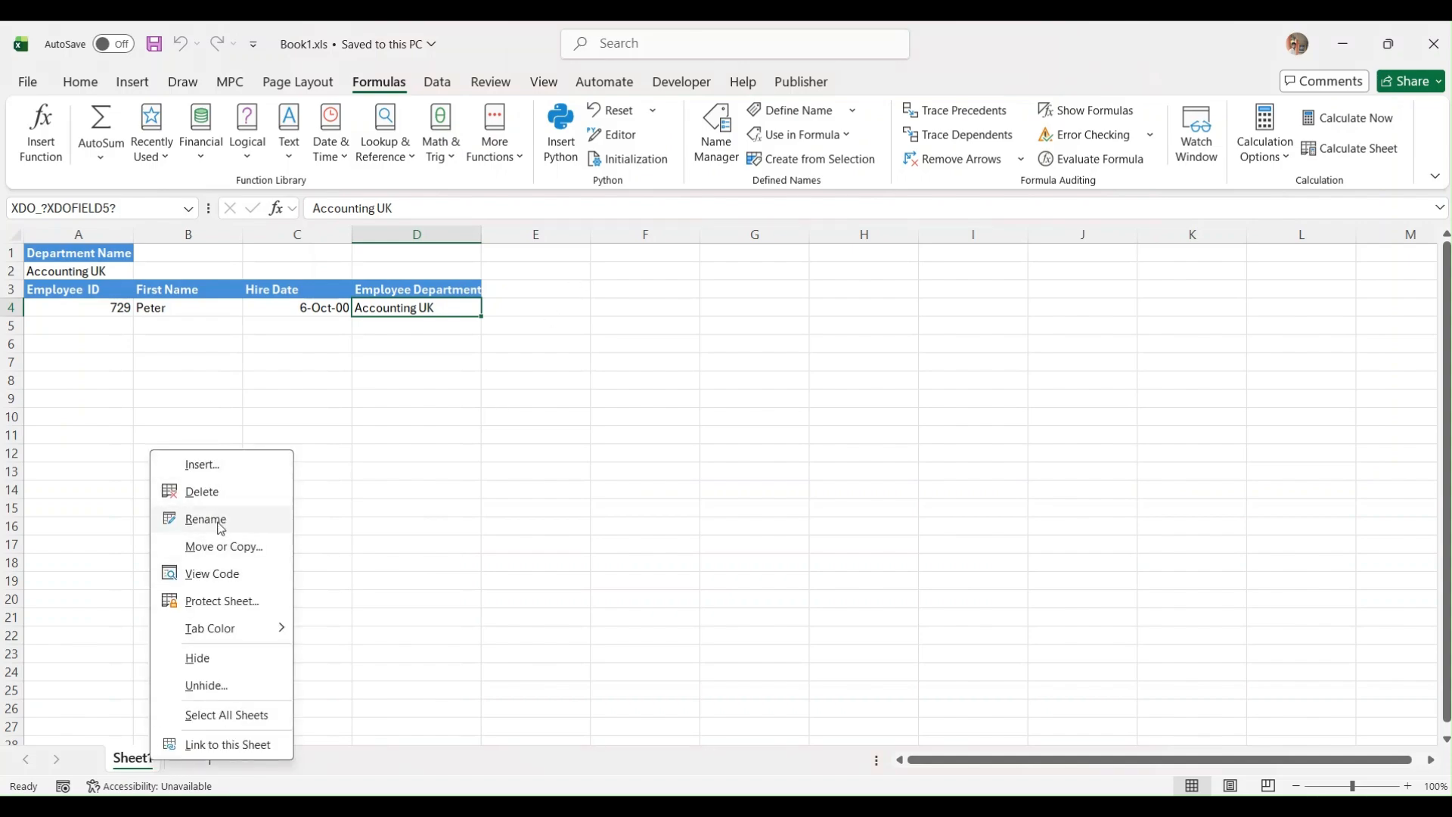
left_click(197, 687)
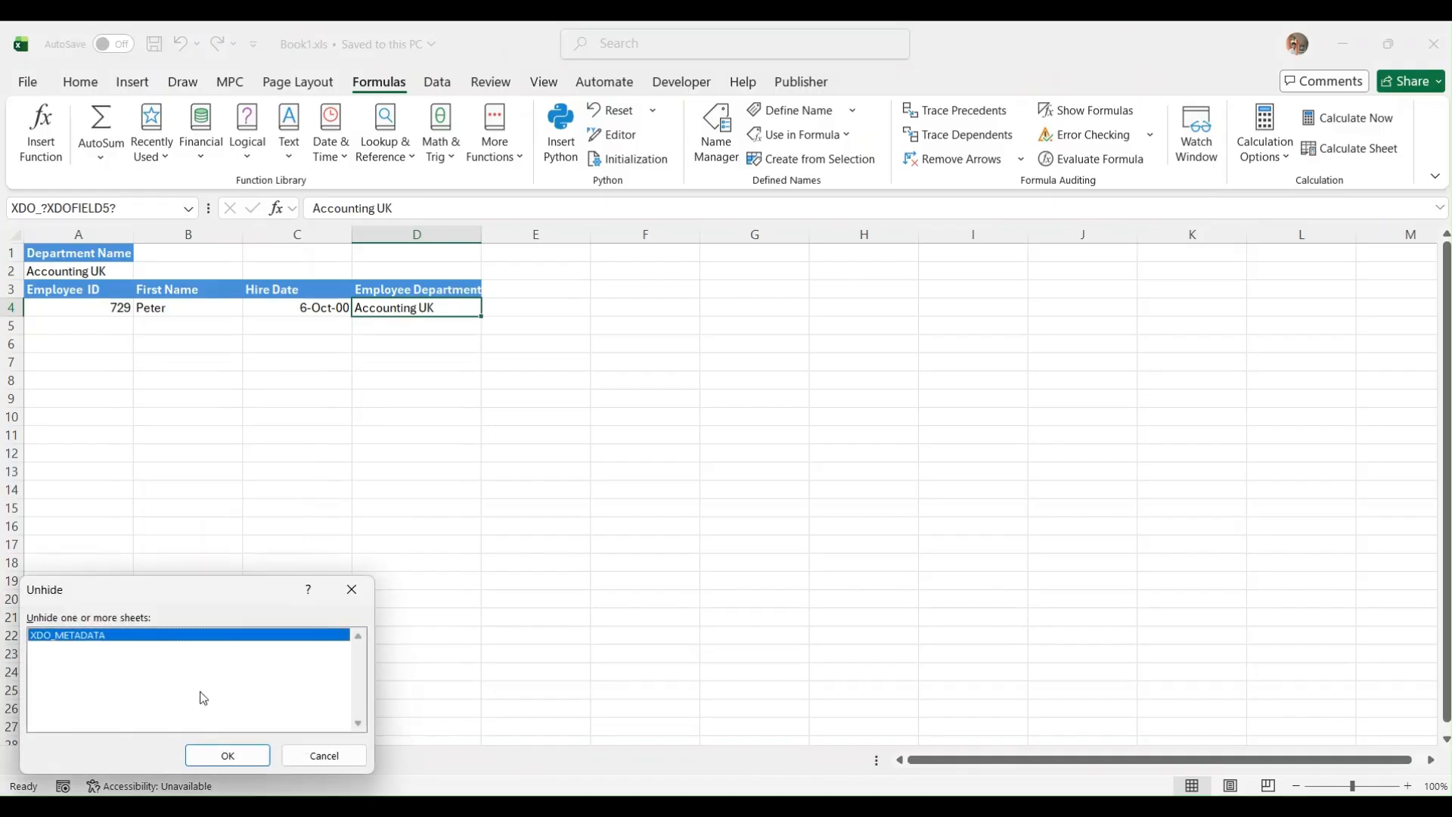
left_click(205, 762)
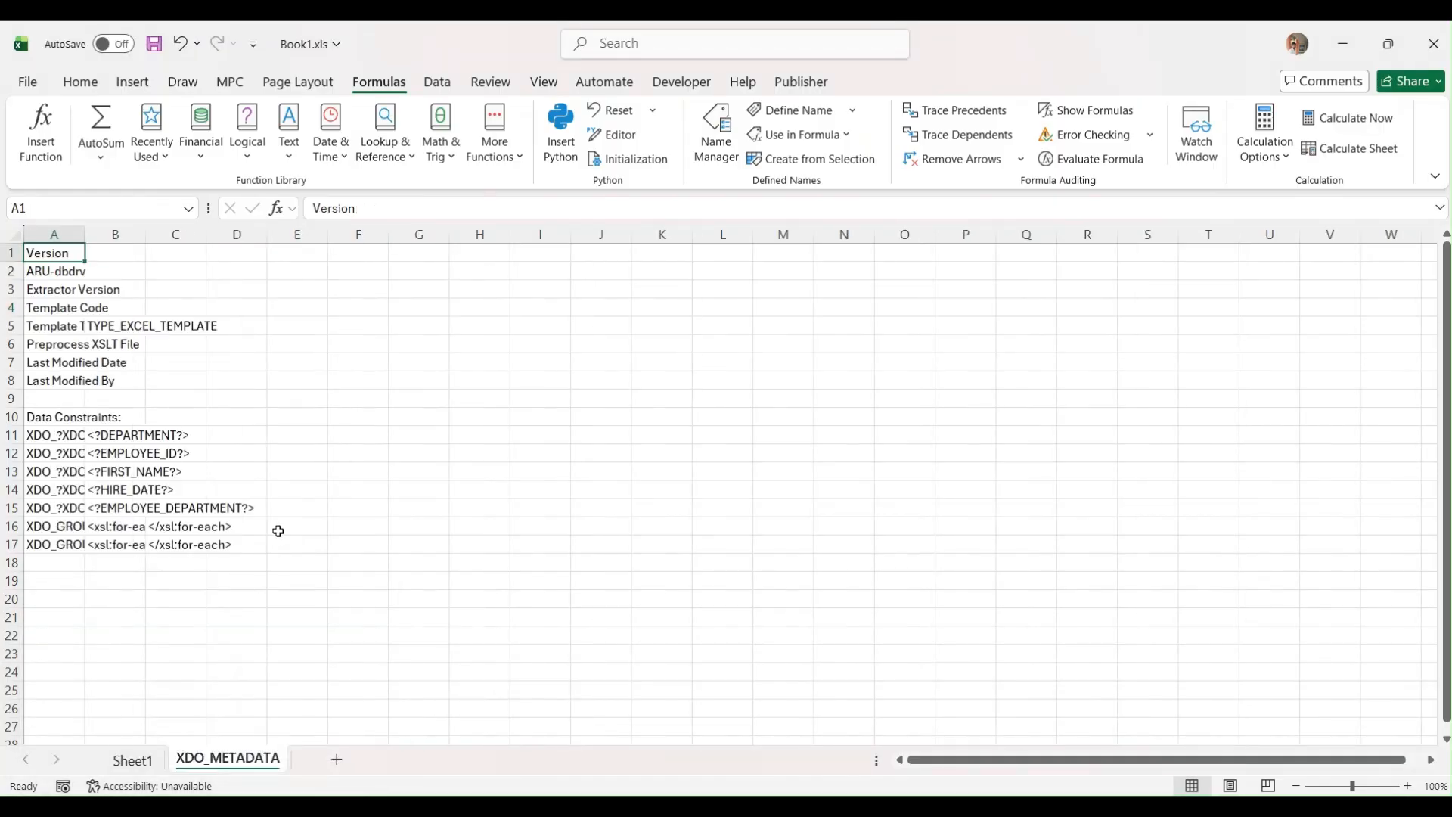
left_click(16, 235)
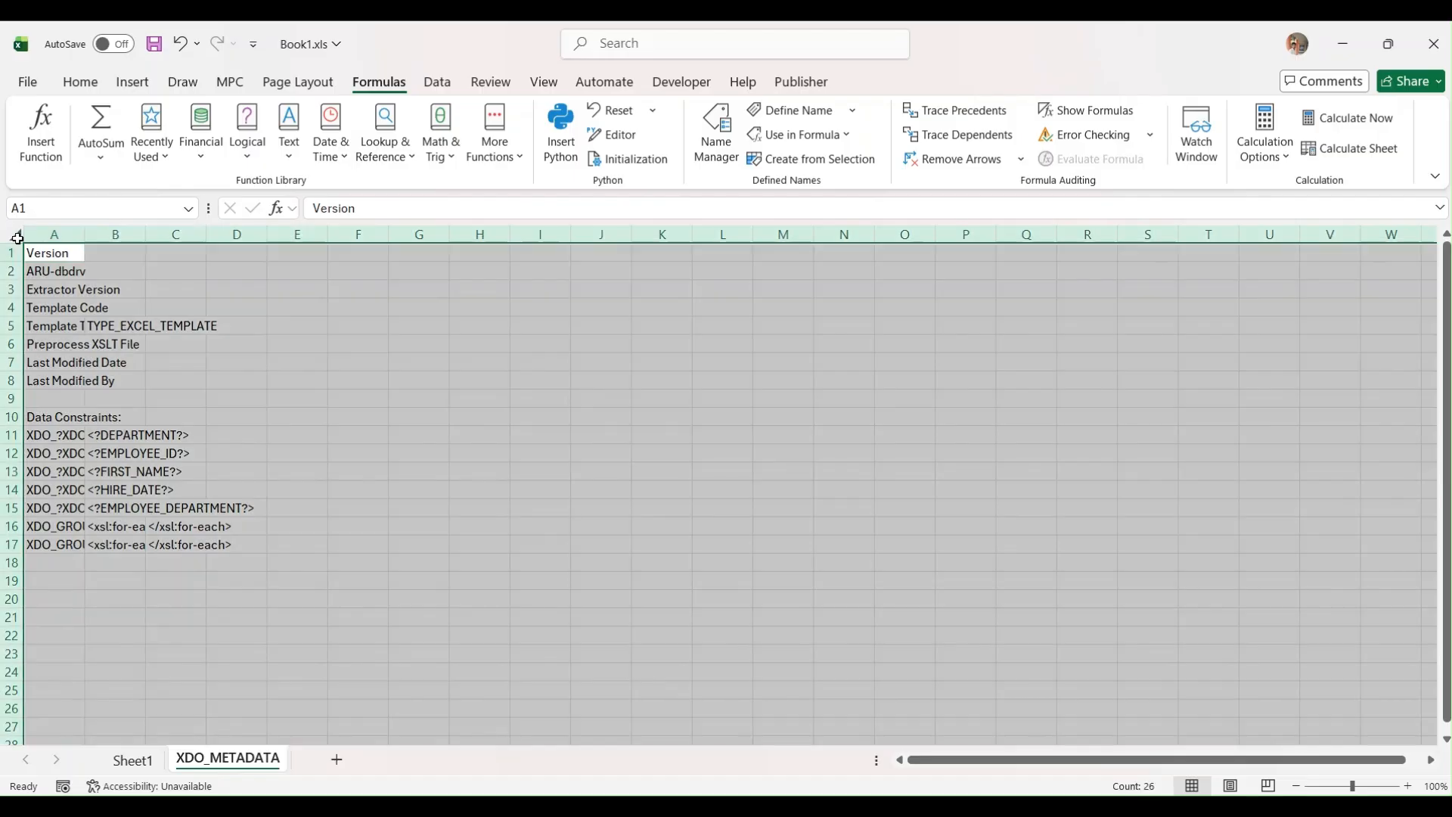
double_click(84, 234)
- Review the data constraints in B11 to B17 of XDO_METADATA: the five field codes and the two for-each group codes
left_click(207, 431)
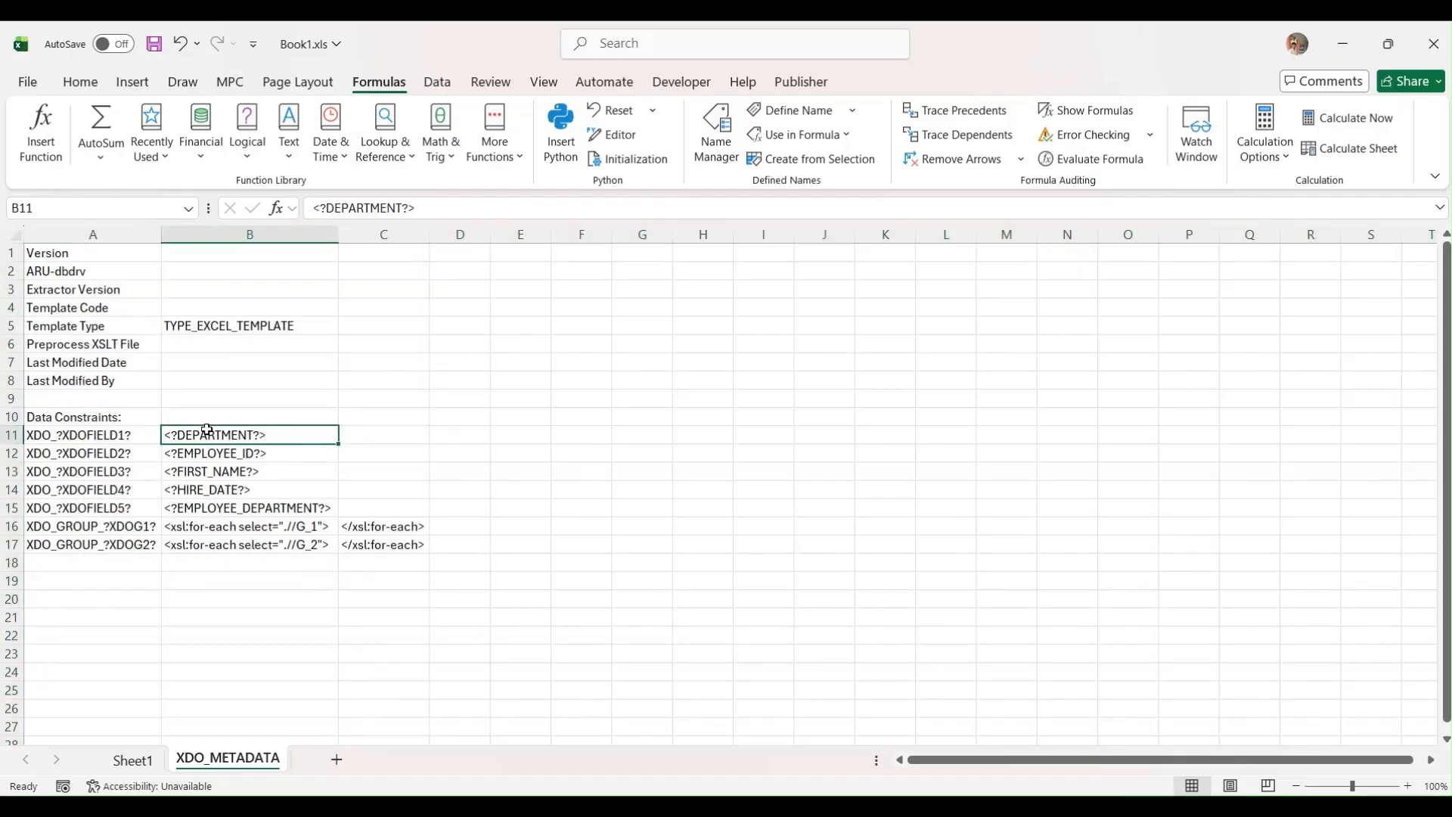
left_click(219, 453)
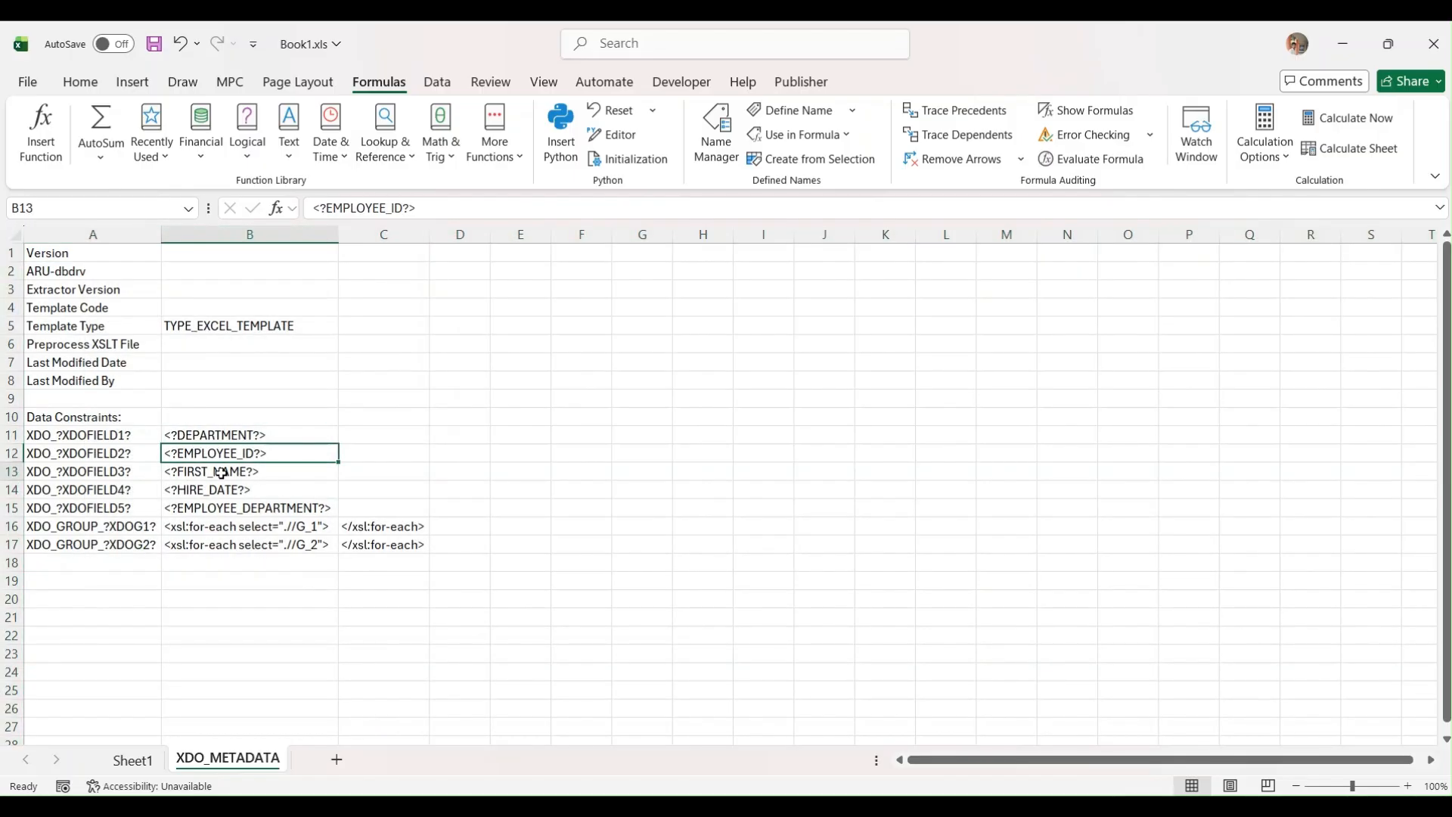
left_click(222, 472)
left_click(222, 489)
left_click(224, 507)
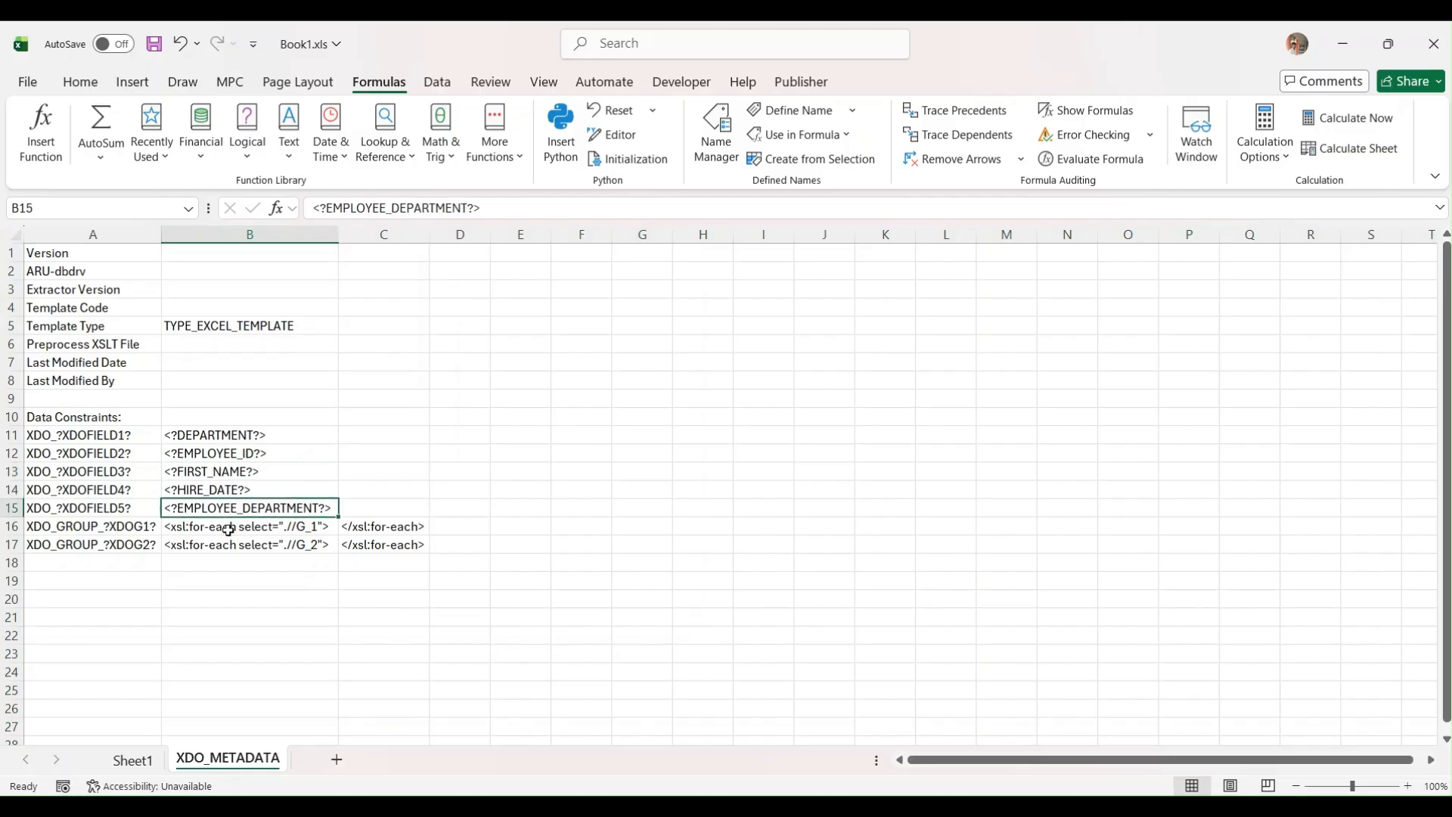
left_click(228, 529)
left_click(223, 543)
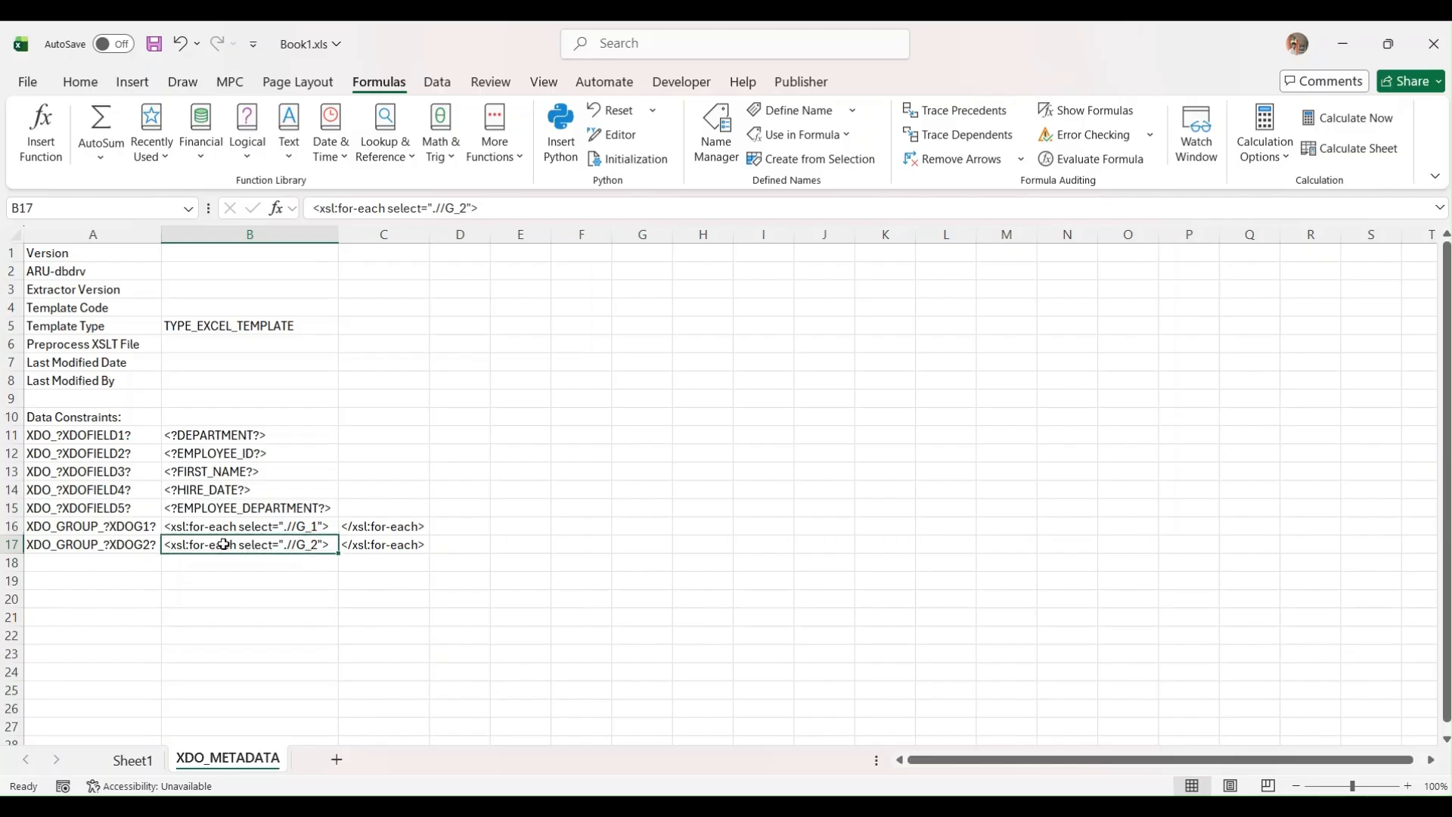
- Open the sheet commands for the XDO_METADATA sheet
right_click(211, 761)
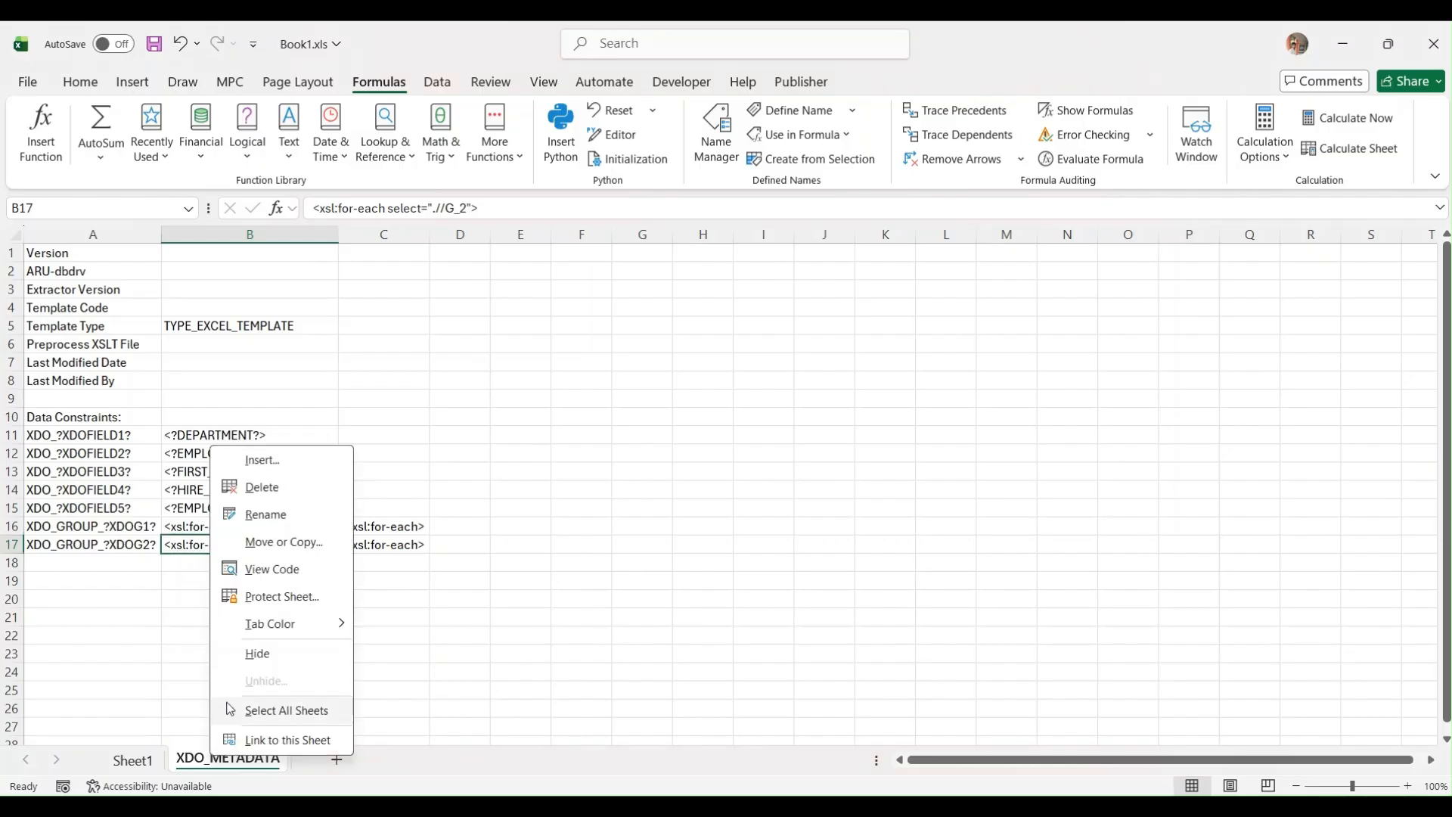